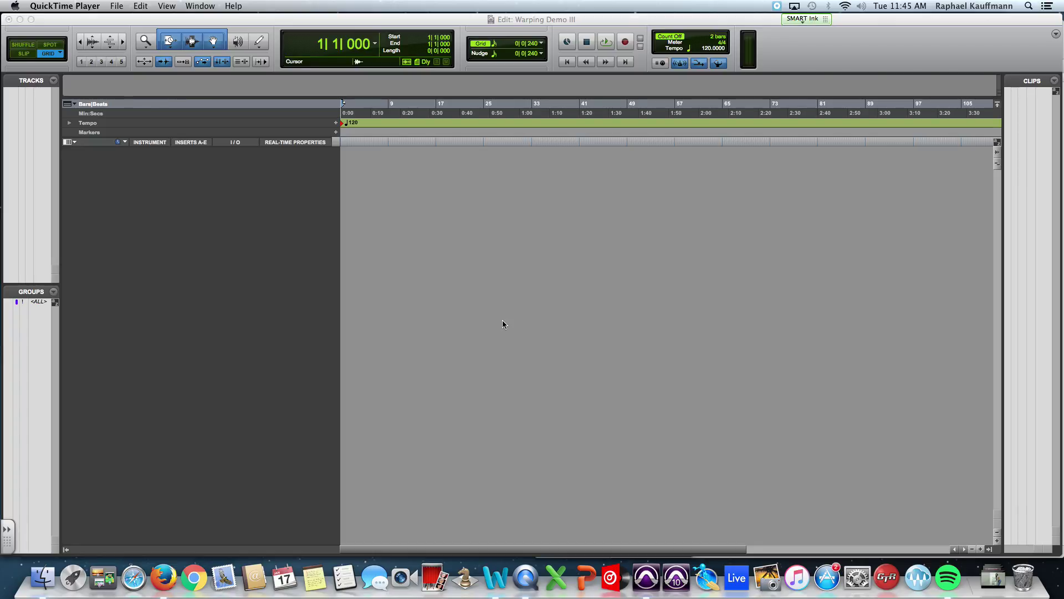
- Switch from QuickTime Player to the empty Warping Demo III session in Pro Tools
{"action": "left_click", "coordinate": [503, 321]}
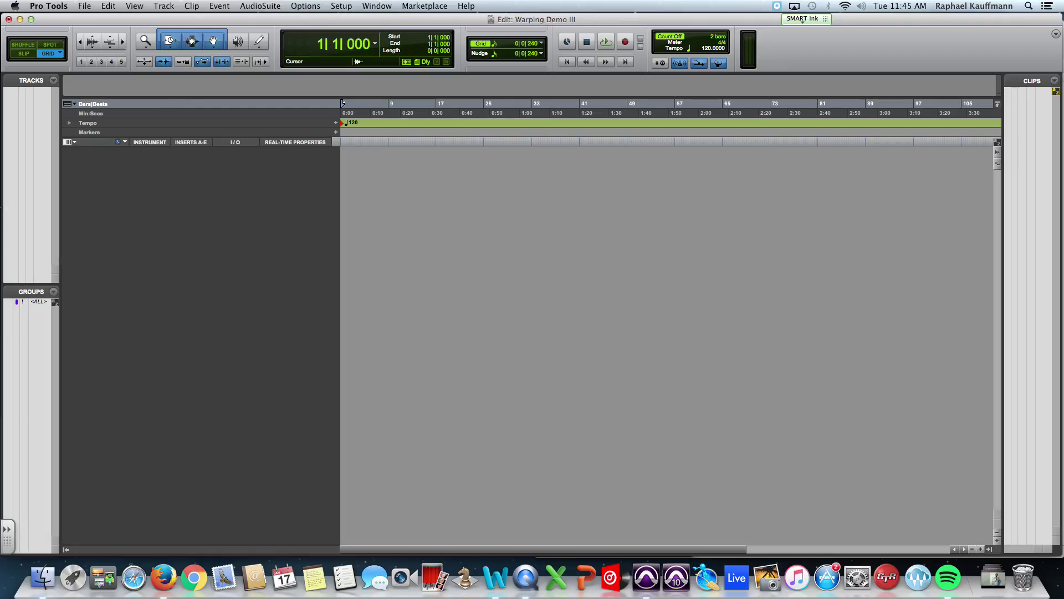
- Import G-Eazy Achievement Clip.wav from Sample Editing Demo Tracks as a copy onto a new track at session start
{"action": "left_click", "coordinate": [90, 4]}
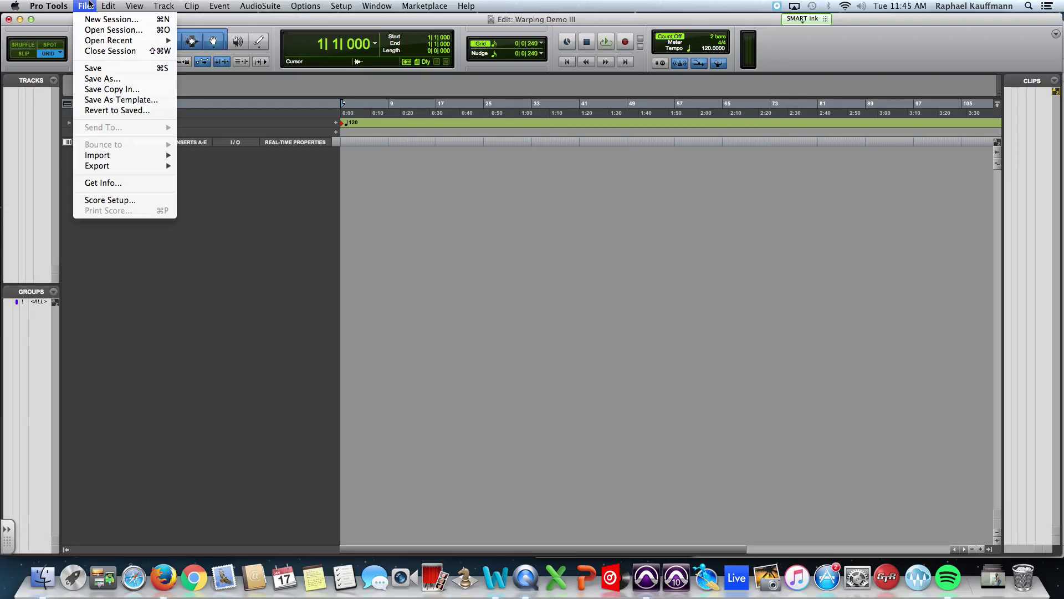
{"action": "mouse_move", "coordinate": [121, 157]}
{"action": "left_click", "coordinate": [211, 175]}
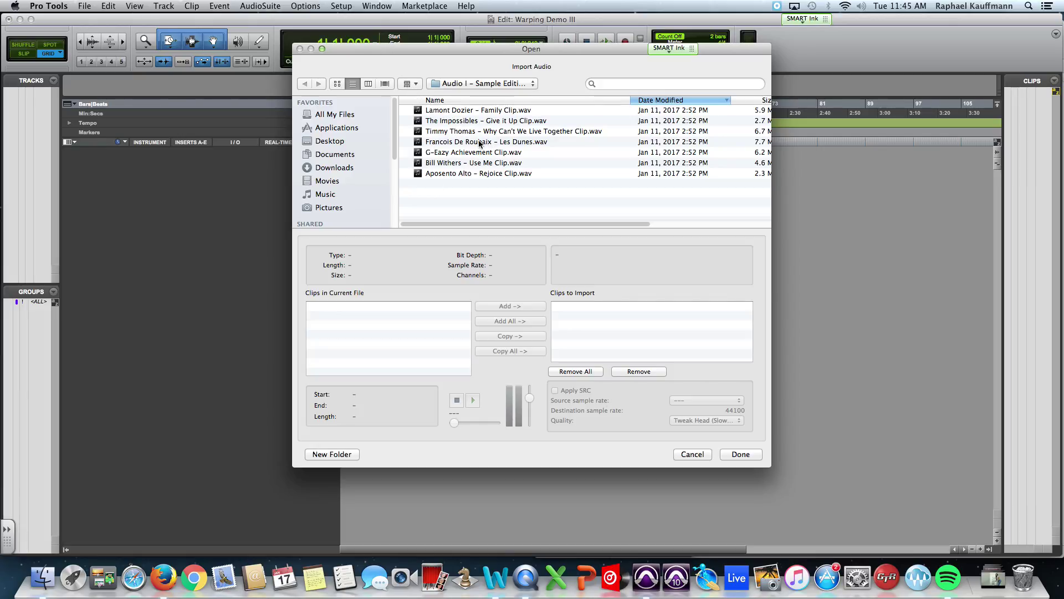
{"action": "left_click", "coordinate": [475, 85]}
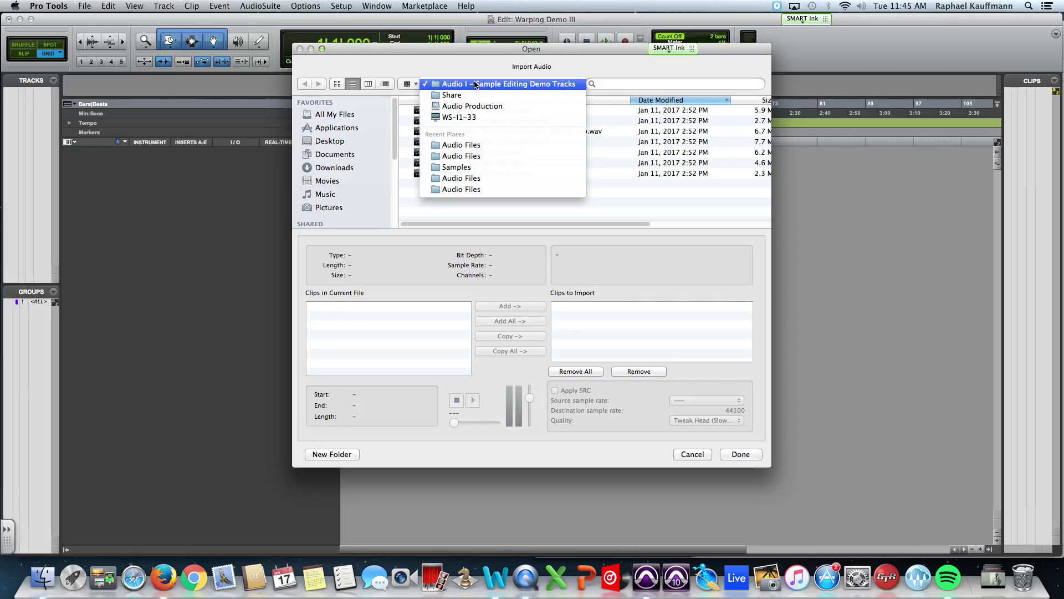
{"action": "left_click", "coordinate": [470, 93]}
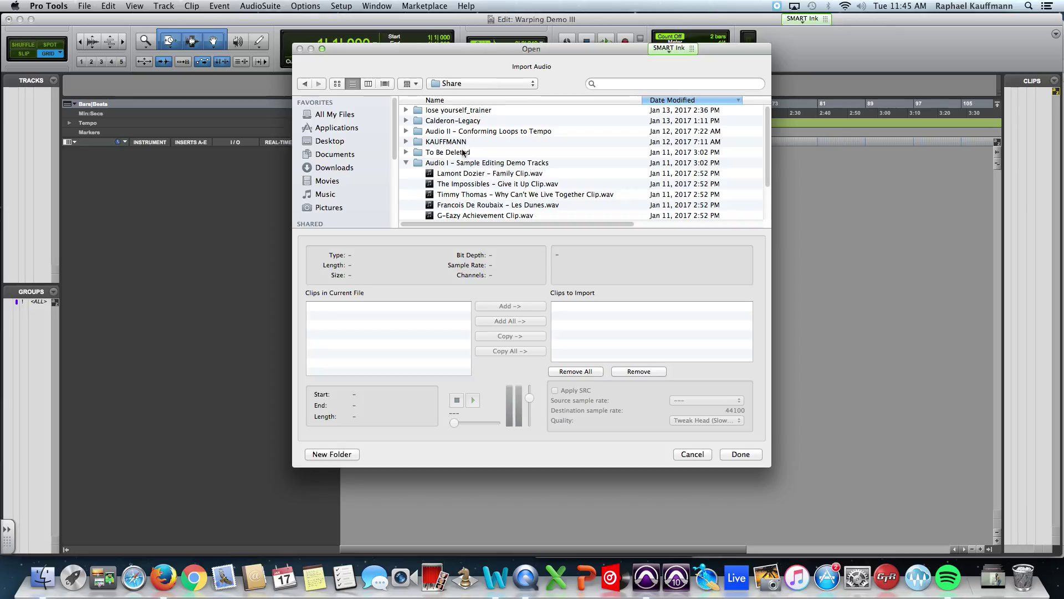
{"action": "double_click", "coordinate": [459, 164]}
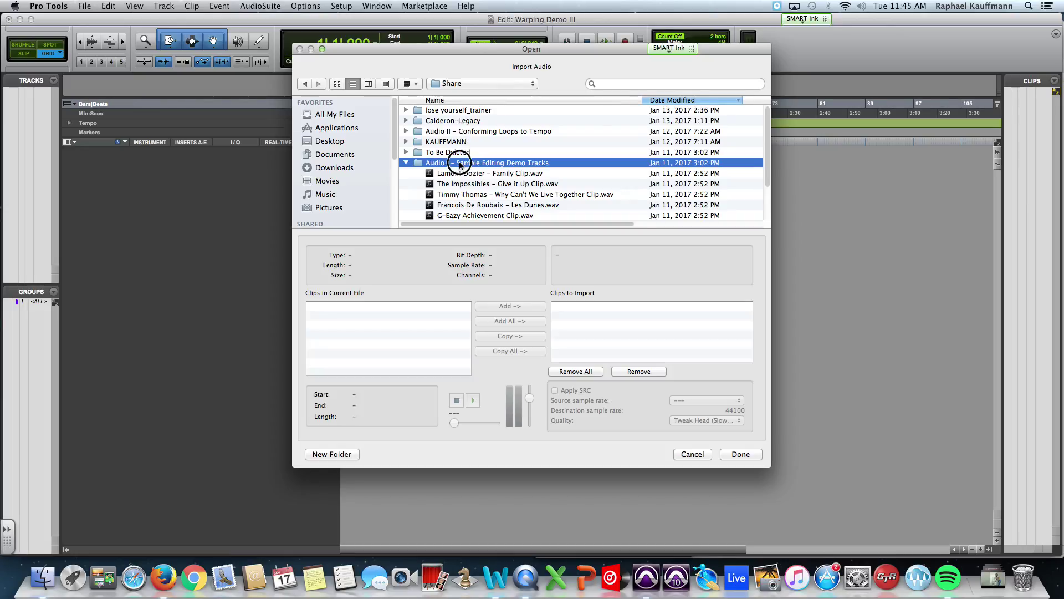
{"action": "left_click", "coordinate": [455, 153]}
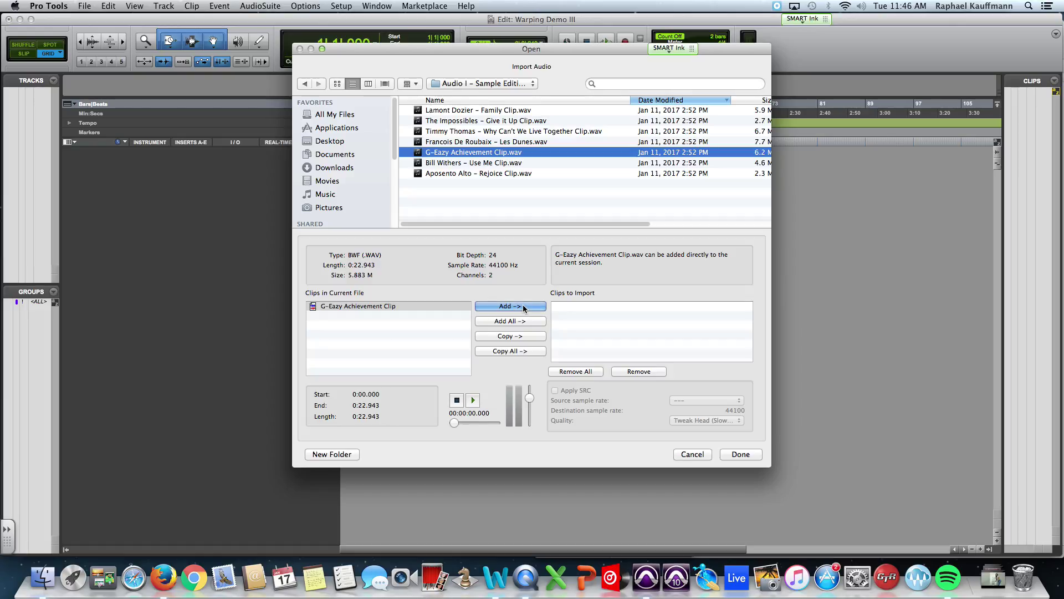
{"action": "left_click", "coordinate": [518, 336]}
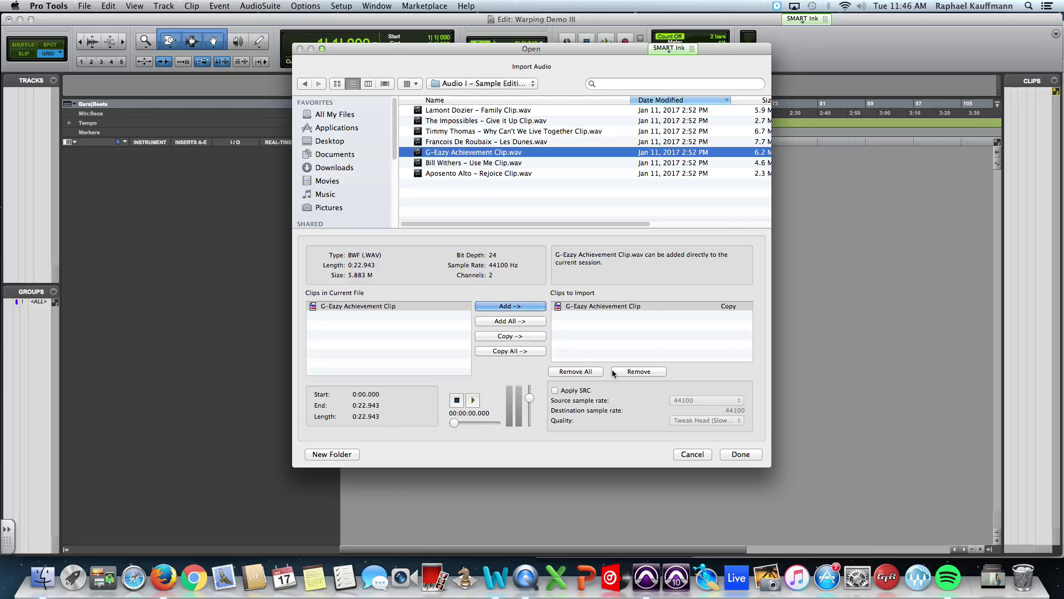
{"action": "left_click", "coordinate": [743, 454]}
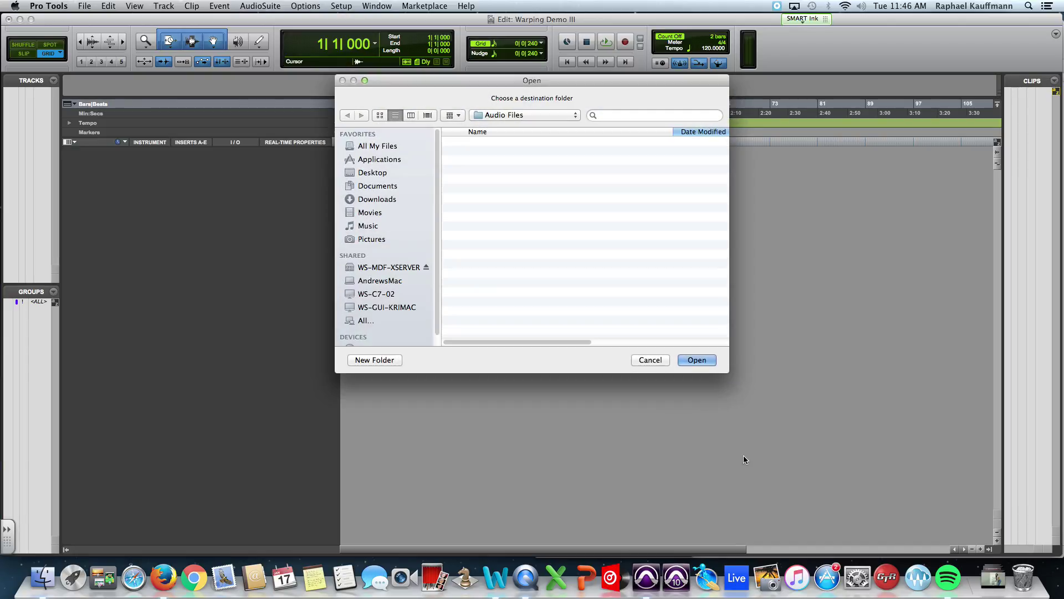
{"action": "left_click", "coordinate": [712, 362]}
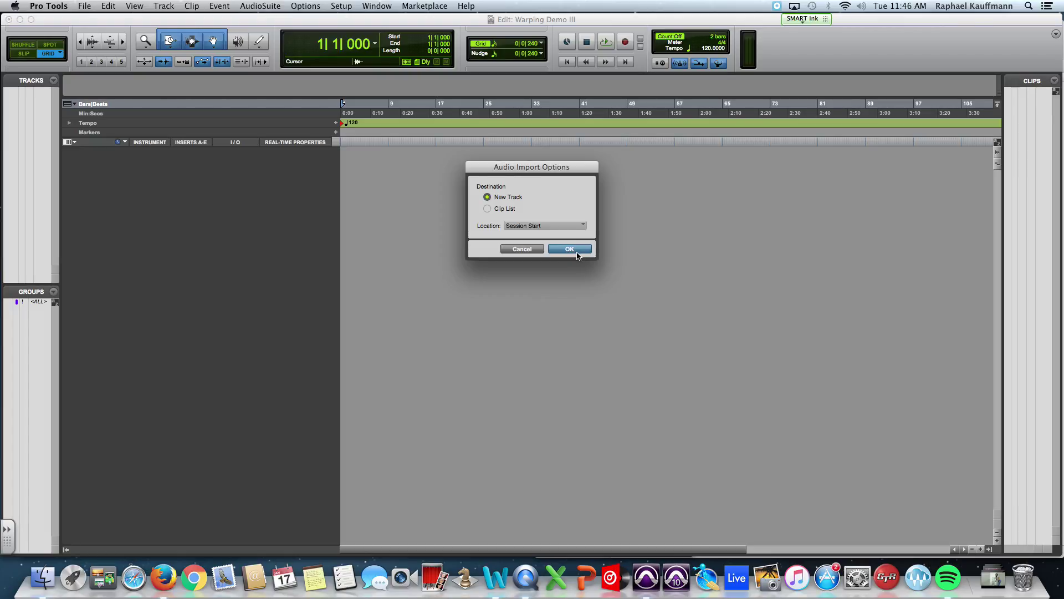
{"action": "left_click", "coordinate": [577, 251]}
- Audition the imported G-Eazy clip from its start
{"action": "left_click", "coordinate": [380, 193]}
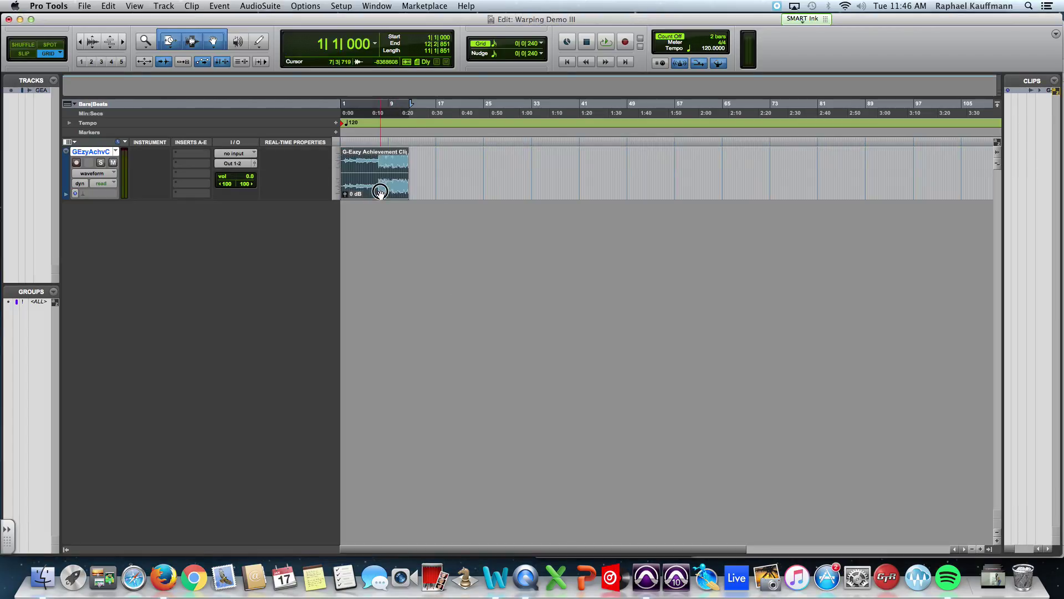
{"action": "key", "text": "space"}
{"action": "key", "text": "alt+f"}
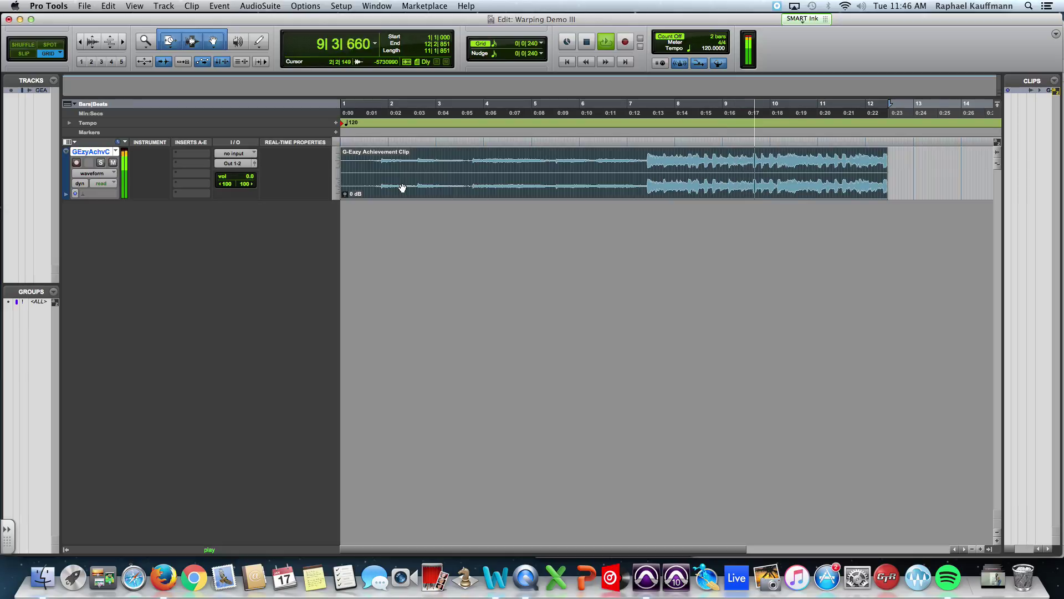
{"action": "key", "text": "space"}
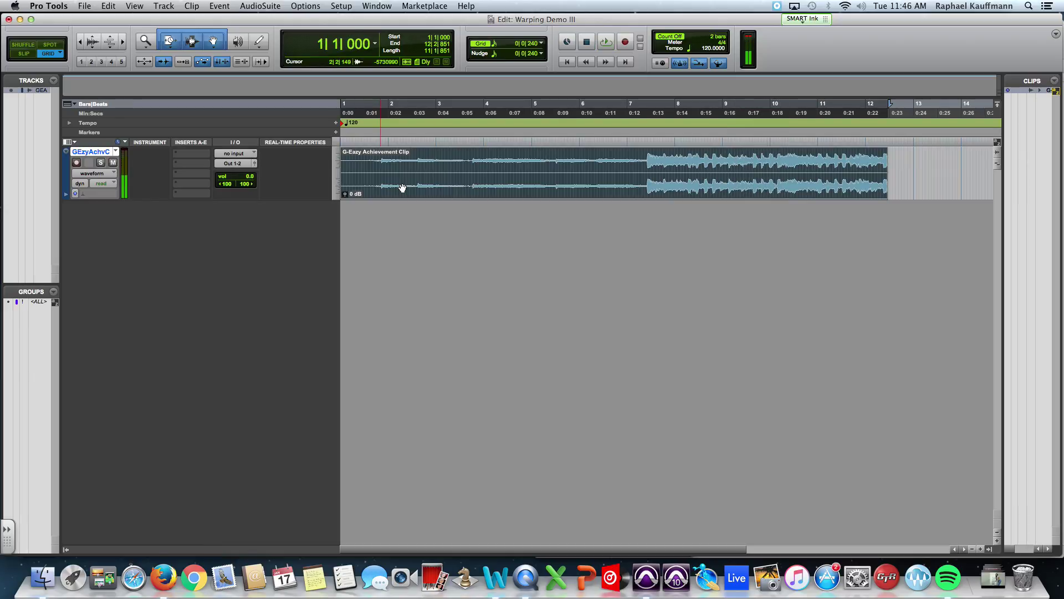
- Split at the first transient, delete the quiet lead-in, and move Clip-02 to bar 1
{"action": "left_click", "coordinate": [369, 160]}
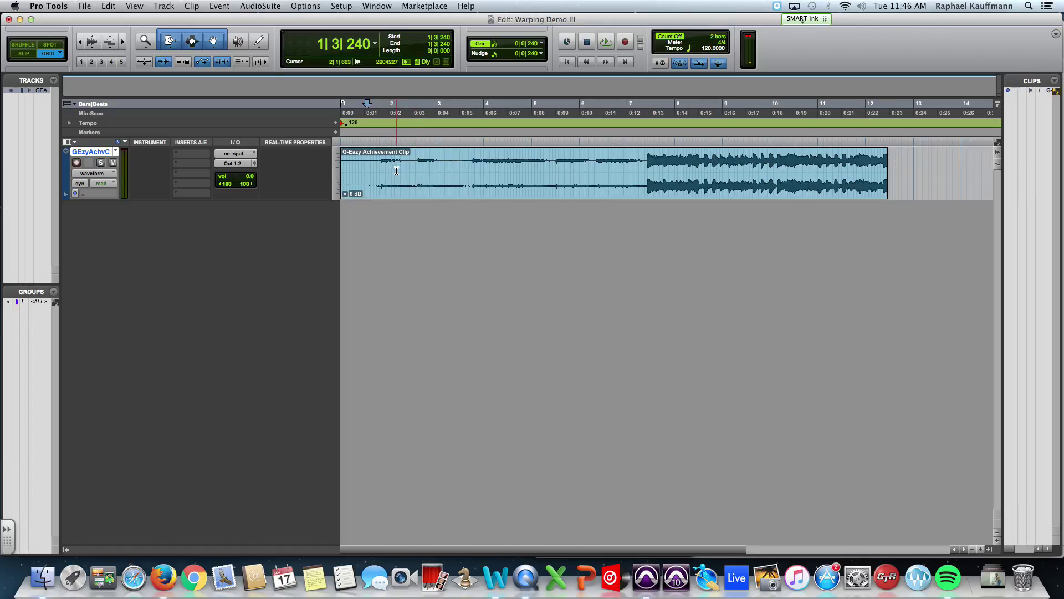
{"action": "key", "text": "Tab"}
{"action": "key", "text": "Tab"}
{"action": "key", "text": "super+e"}
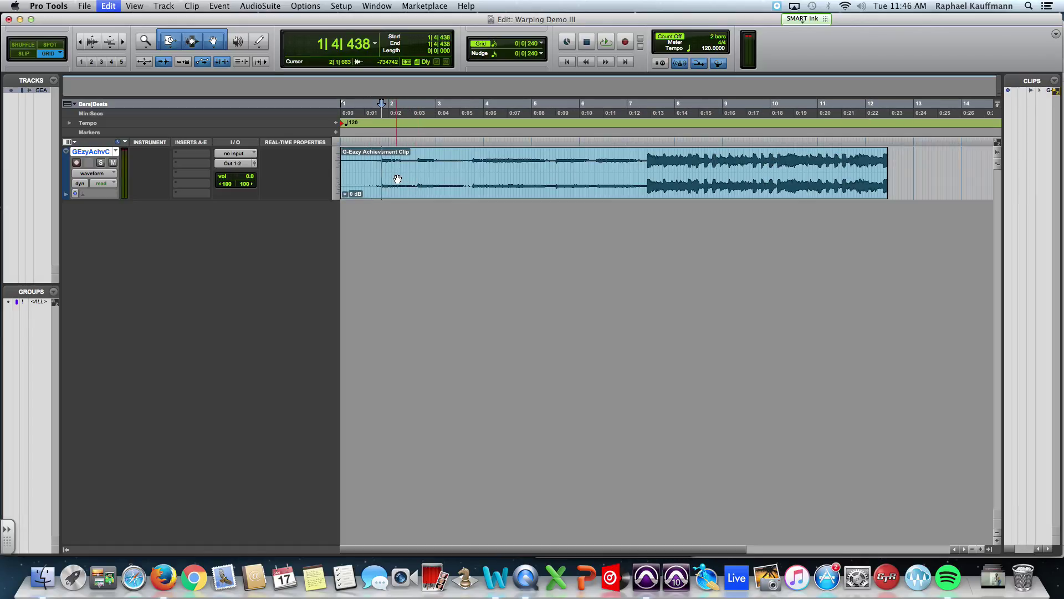
{"action": "left_click", "coordinate": [355, 193]}
{"action": "key", "text": "Delete"}
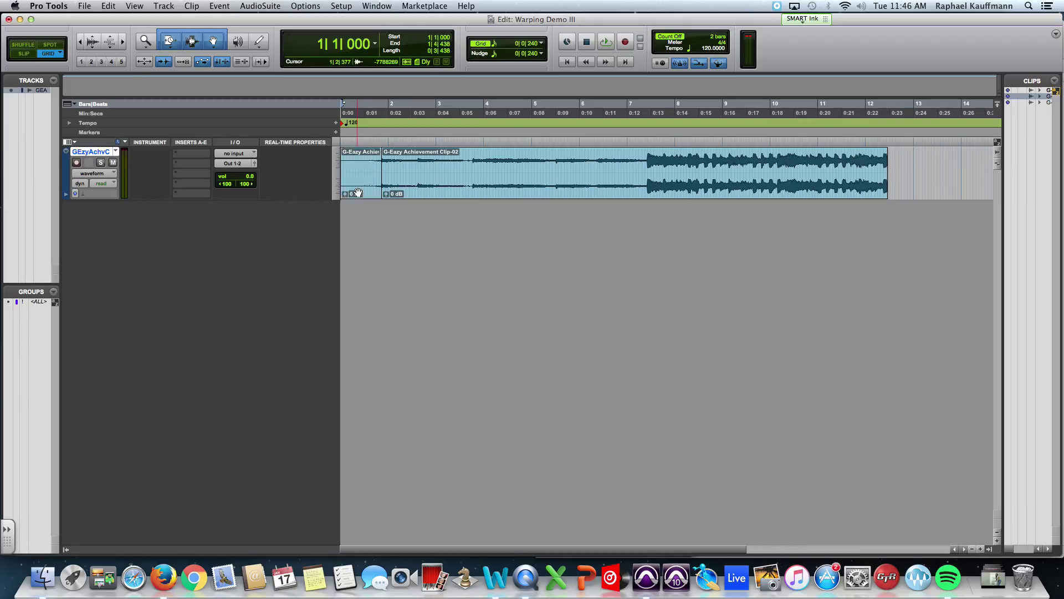
{"action": "left_click", "coordinate": [404, 189]}
{"action": "left_click_drag", "start_coordinate": [403, 189], "coordinate": [363, 189]}
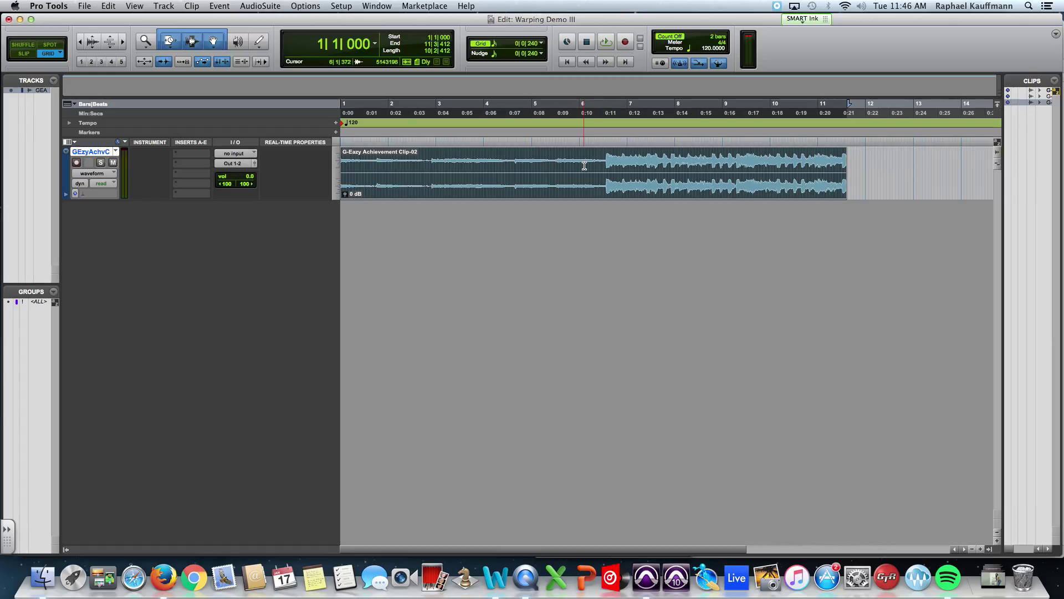
- Play the clip from bar 1, then from 6|3|000, to locate the loud section
{"action": "left_click", "coordinate": [603, 170]}
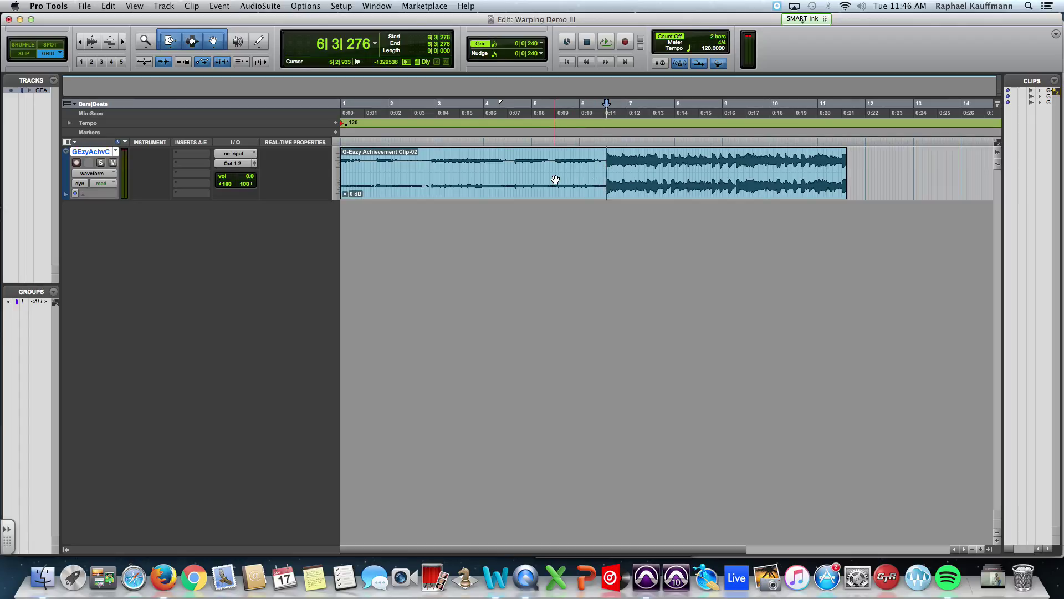
{"action": "left_click", "coordinate": [399, 191]}
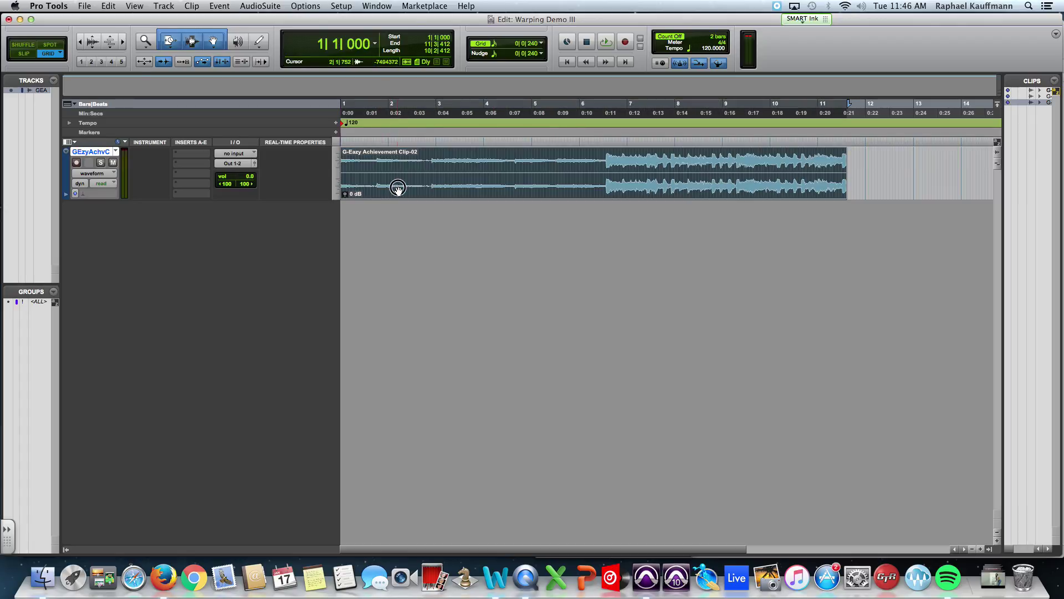
{"action": "key", "text": "space"}
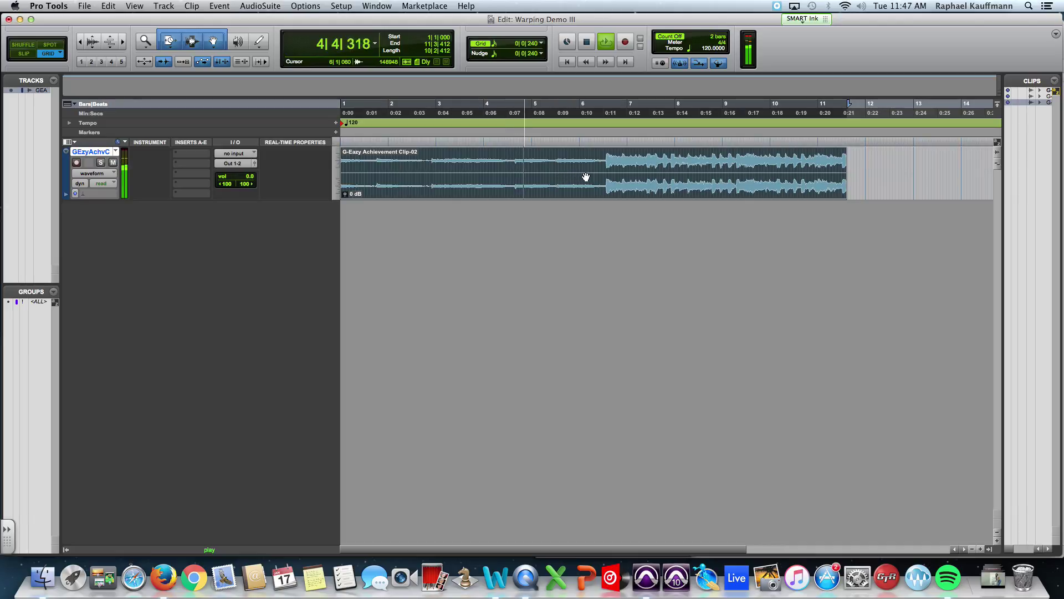
{"action": "key", "text": "space"}
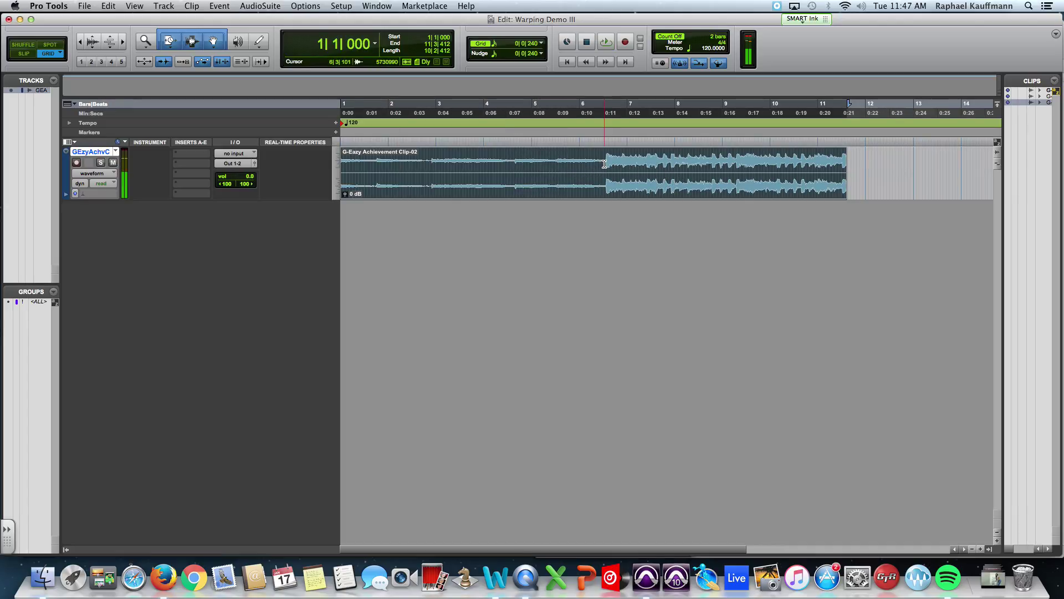
{"action": "left_click", "coordinate": [603, 161]}
{"action": "key", "text": "space"}
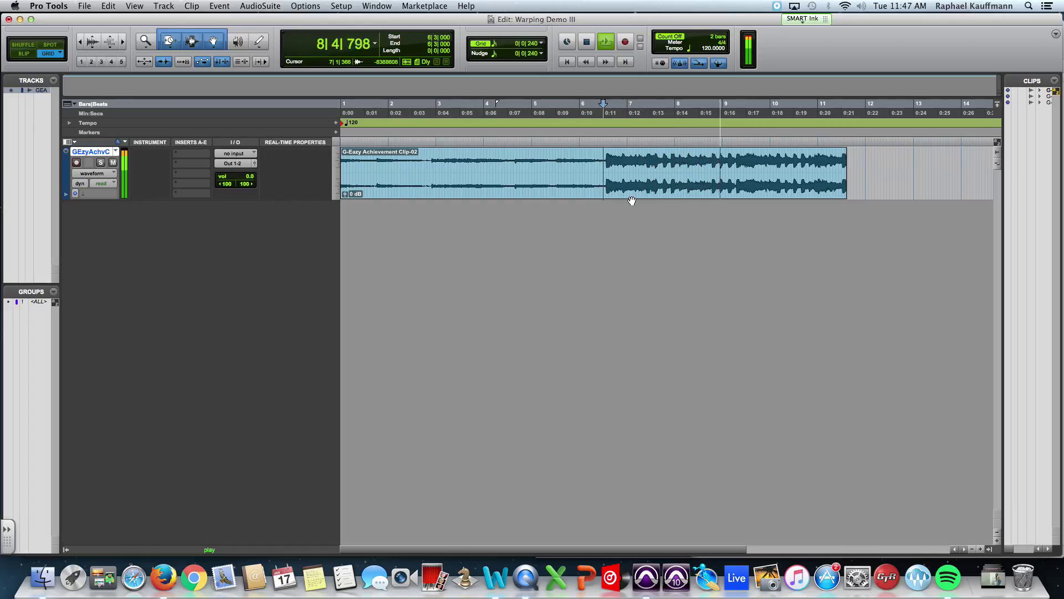
{"action": "key", "text": "space"}
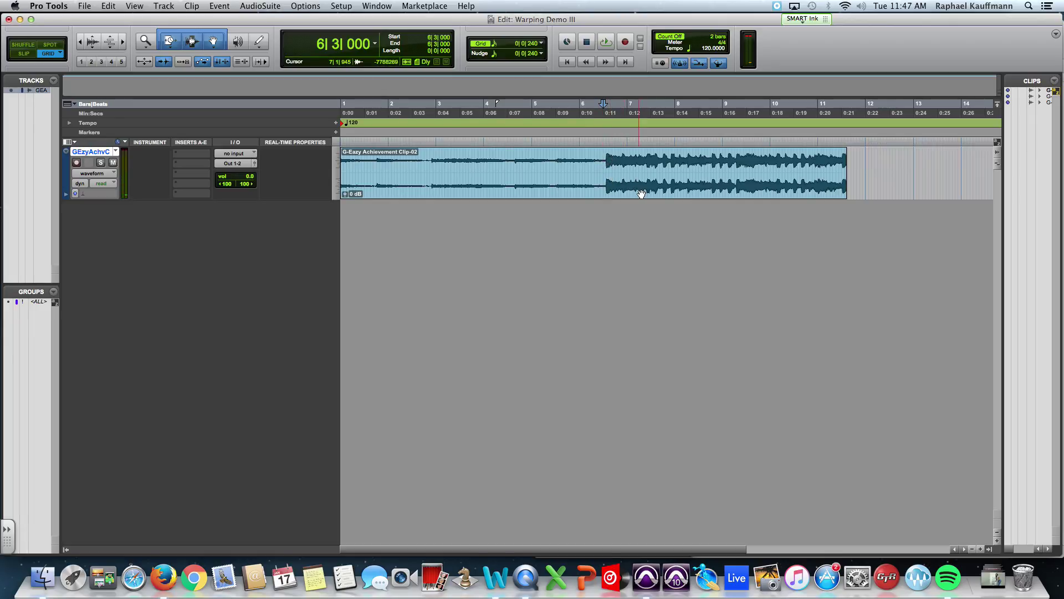
- Split the clip at the transient at 6|3|276 and audition the loud Clip-04
{"action": "key", "text": "Tab"}
{"action": "key", "text": "super+e"}
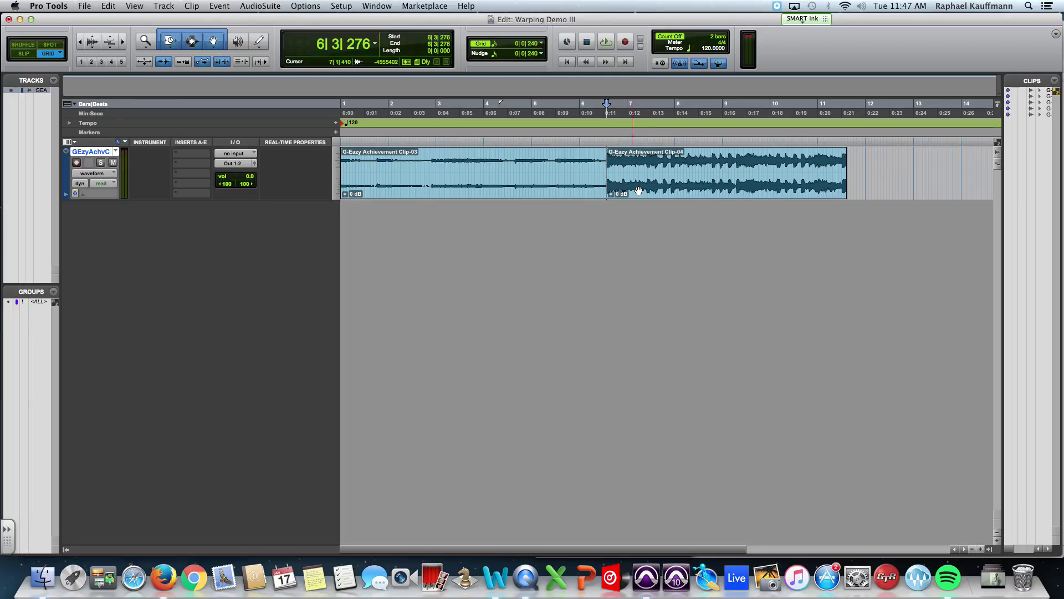
{"action": "left_click", "coordinate": [637, 188]}
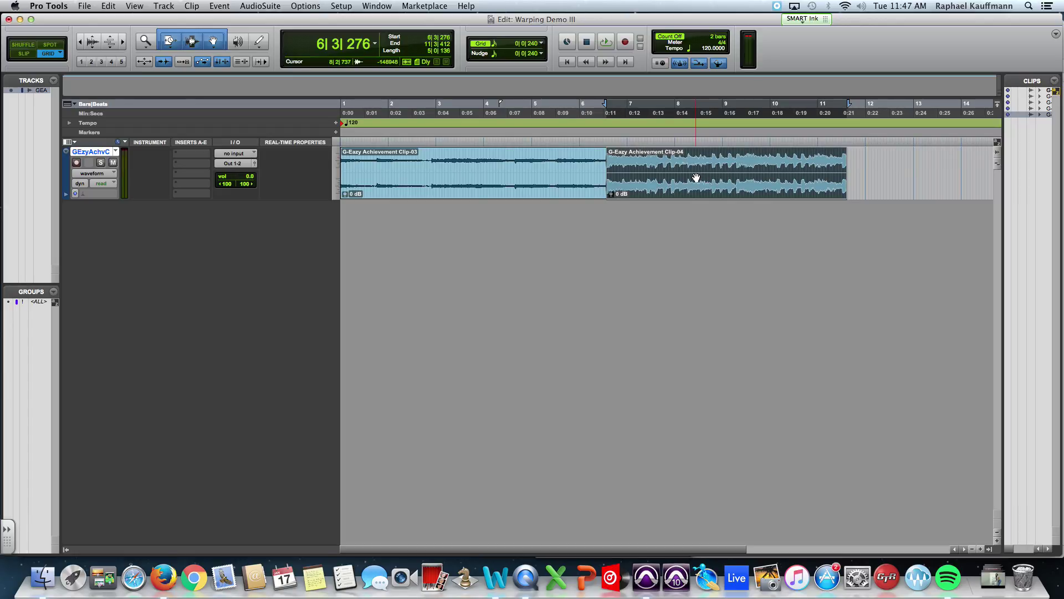
{"action": "key", "text": "space"}
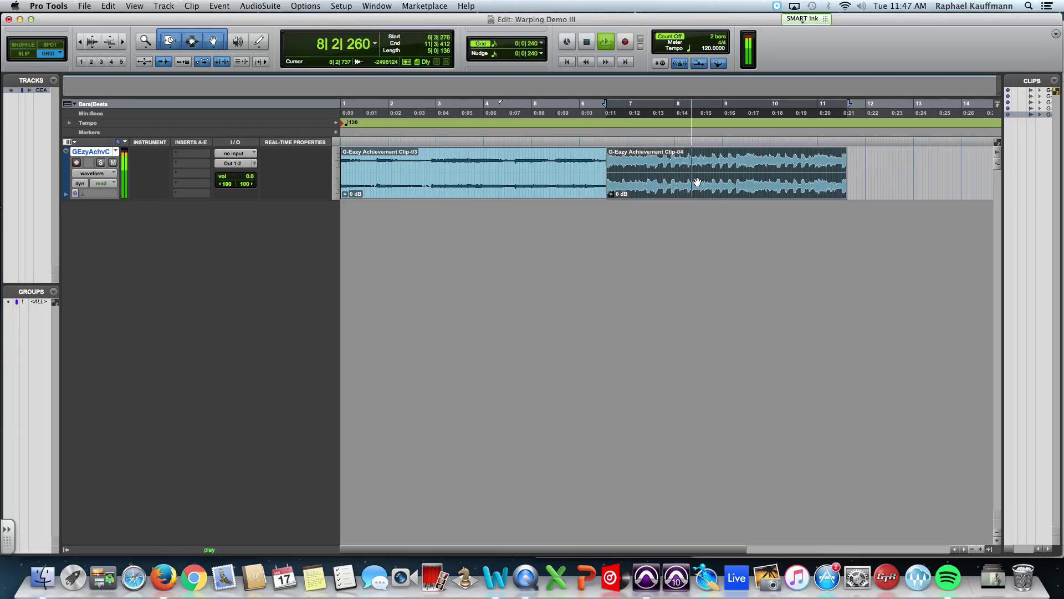
{"action": "key", "text": "space"}
- Turn off transient jumping and split Clip-04 at 9|2|195
{"action": "left_click", "coordinate": [741, 178]}
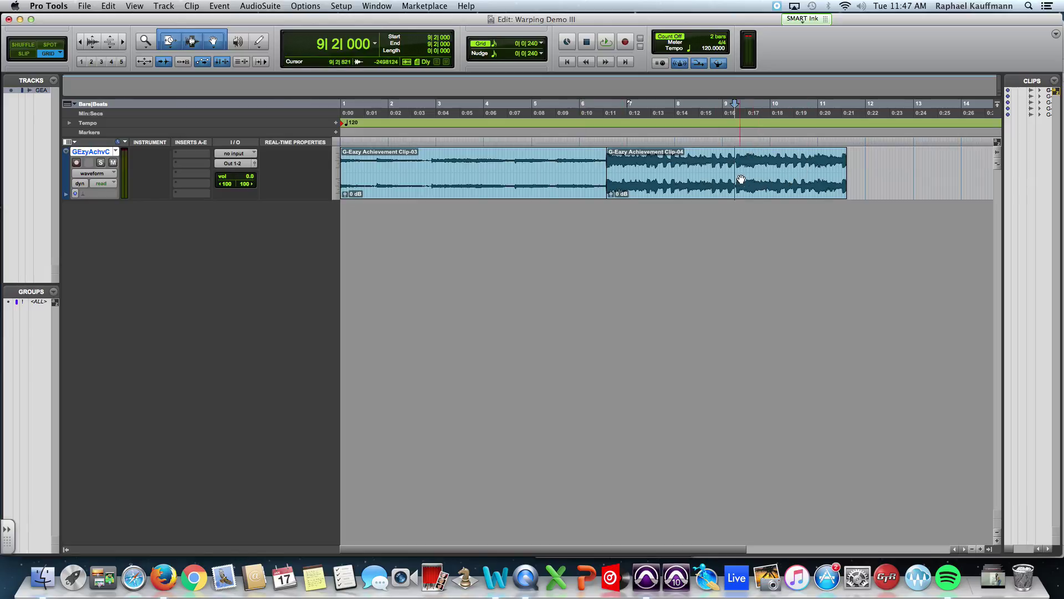
{"action": "left_click", "coordinate": [24, 54]}
{"action": "left_click", "coordinate": [54, 57]}
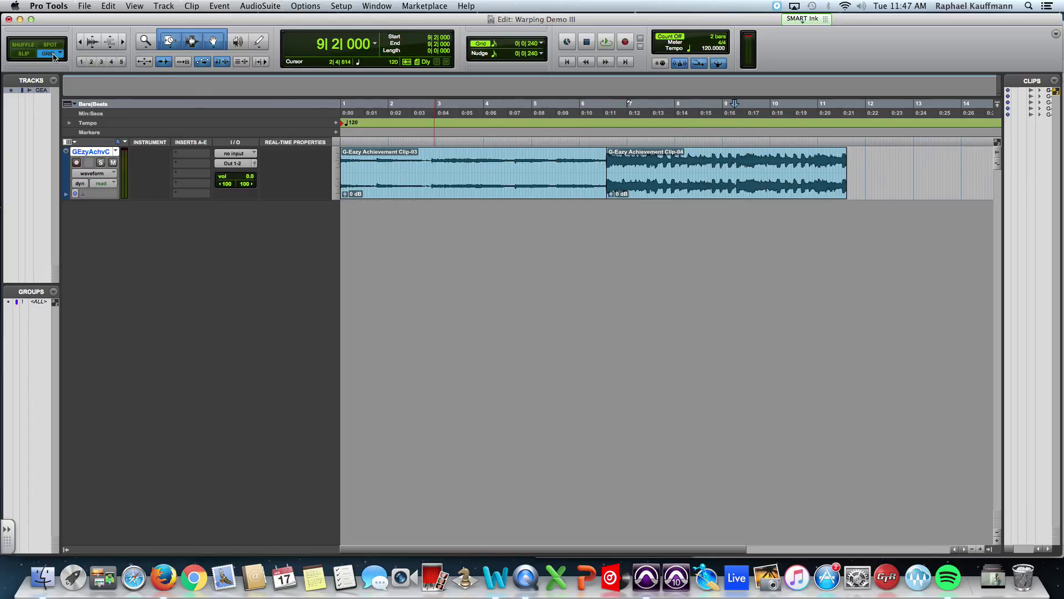
{"action": "left_click", "coordinate": [169, 62]}
{"action": "left_click", "coordinate": [739, 182]}
{"action": "key", "text": "super+e"}
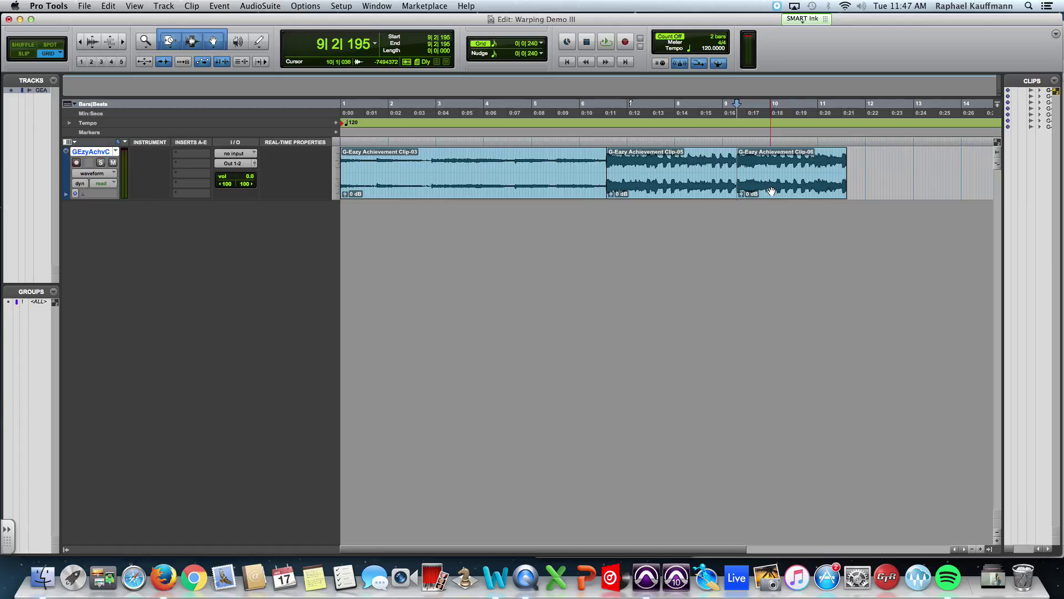
- Delete the tail Clip-06, move Clip-05 to start at 6|4|480, and play it
{"action": "left_click", "coordinate": [771, 191]}
{"action": "key", "text": "Delete"}
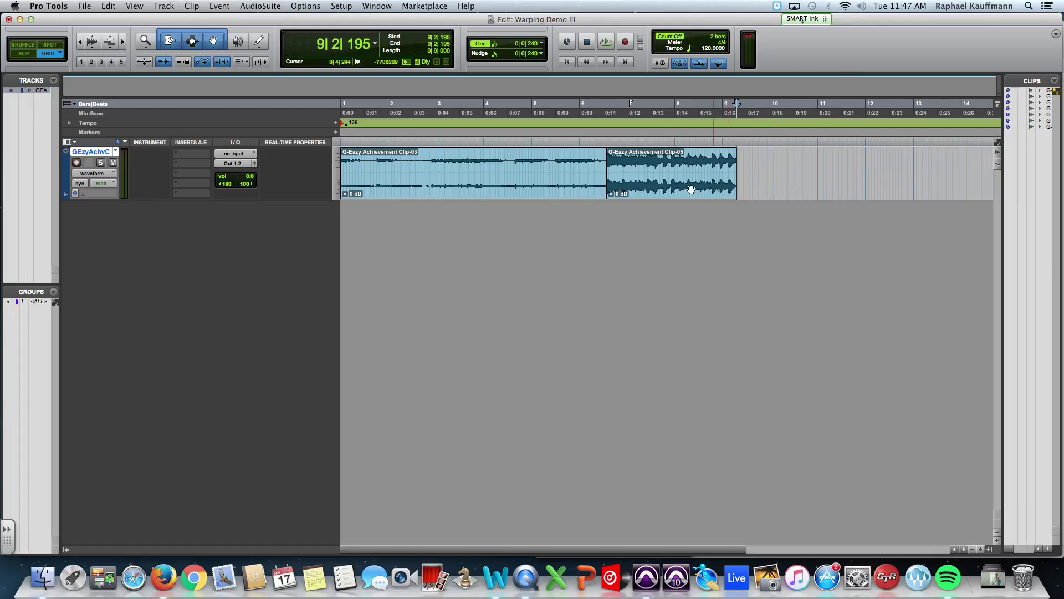
{"action": "left_click_drag", "start_coordinate": [675, 185], "coordinate": [688, 185]}
{"action": "key", "text": "space"}
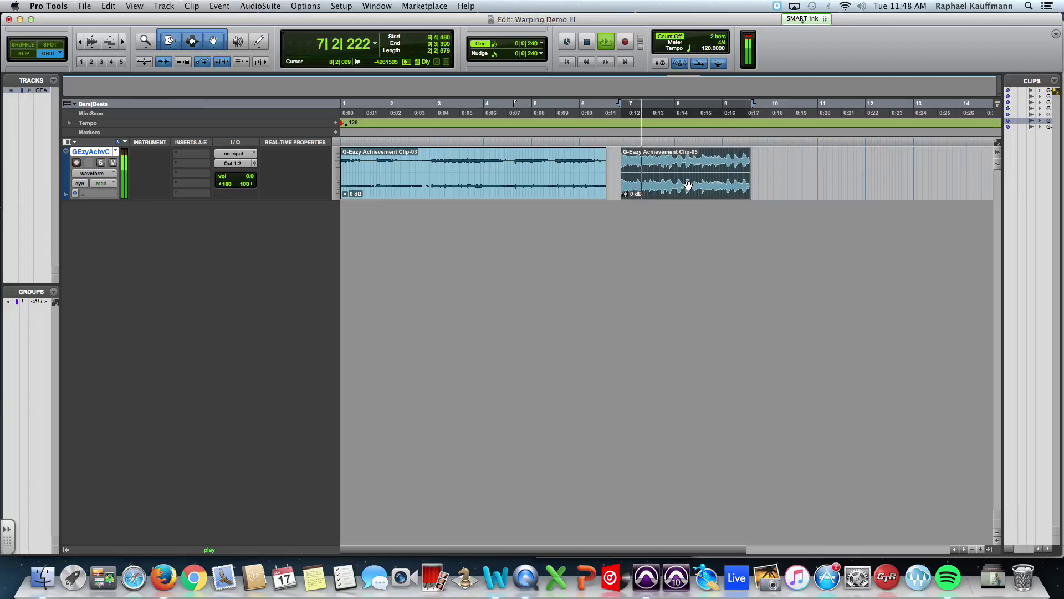
{"action": "key", "text": "space"}
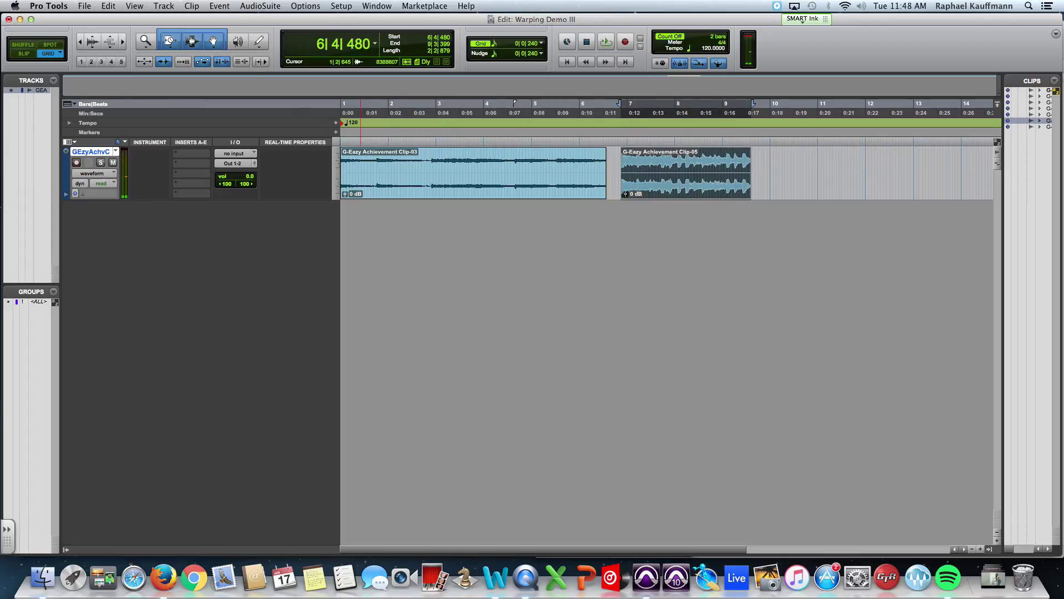
- Create a new stereo audio track, Audio 1
{"action": "left_click", "coordinate": [164, 6]}
{"action": "left_click", "coordinate": [176, 20]}
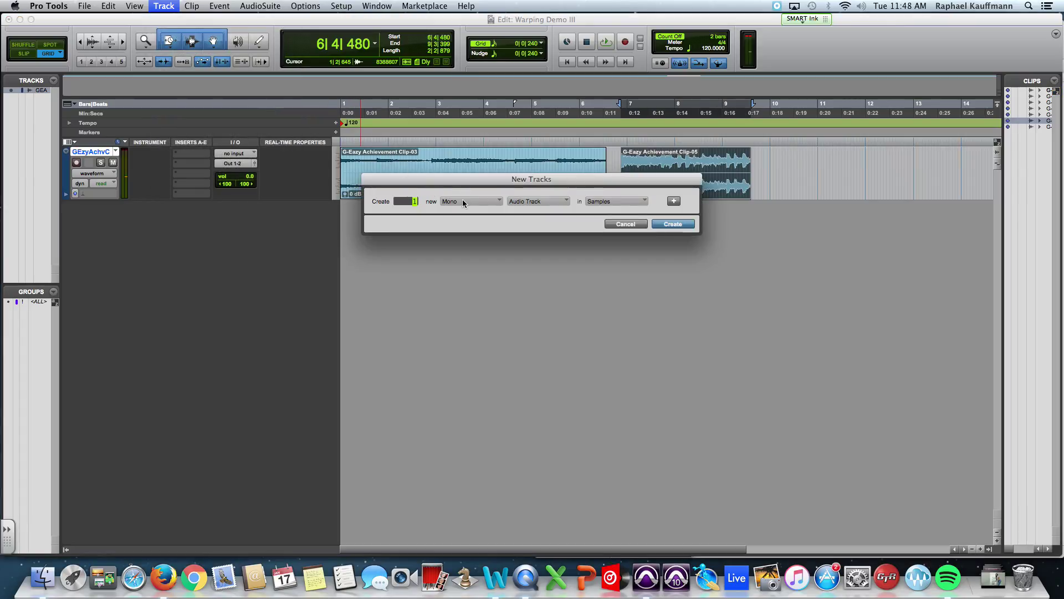
{"action": "left_click", "coordinate": [468, 201]}
{"action": "left_click", "coordinate": [471, 211]}
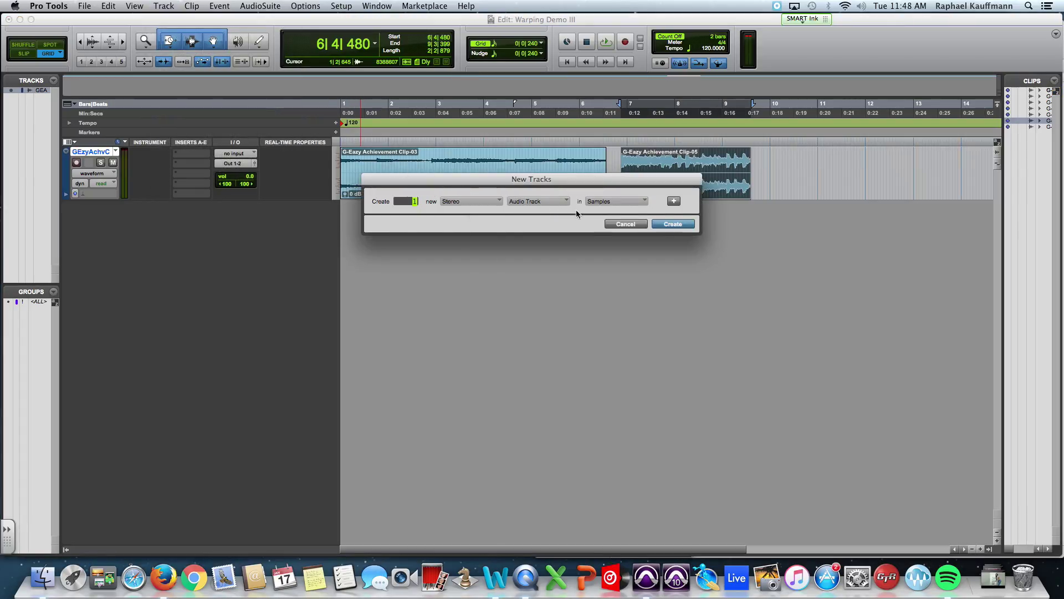
{"action": "left_click", "coordinate": [680, 224]}
- Move the longer clip onto Audio 1, move Clip-05 to bar 1, and audition Clip-05
{"action": "left_click_drag", "start_coordinate": [434, 190], "coordinate": [429, 234]}
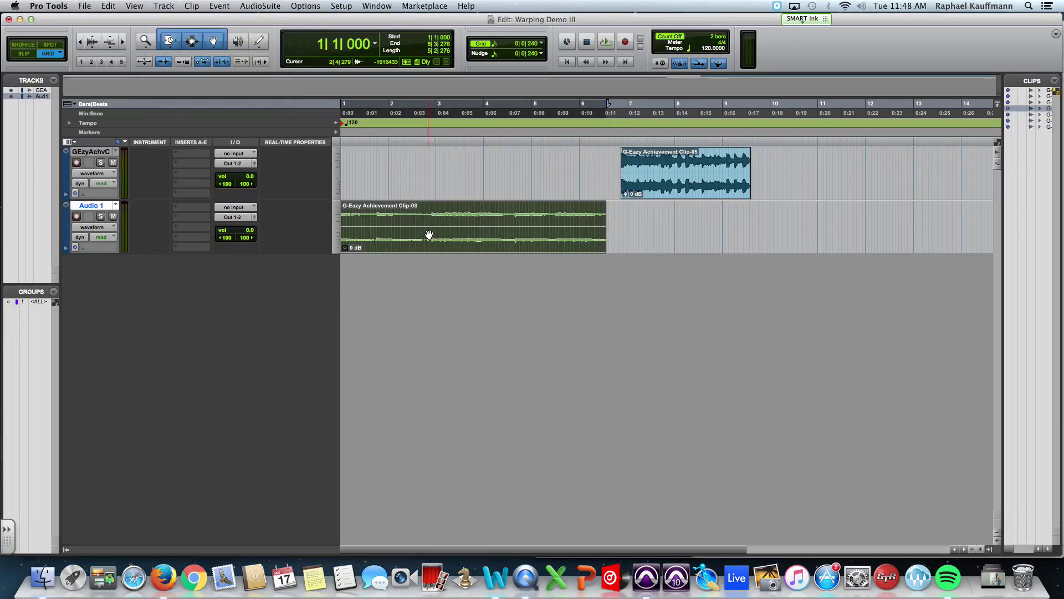
{"action": "left_click_drag", "start_coordinate": [649, 183], "coordinate": [371, 176]}
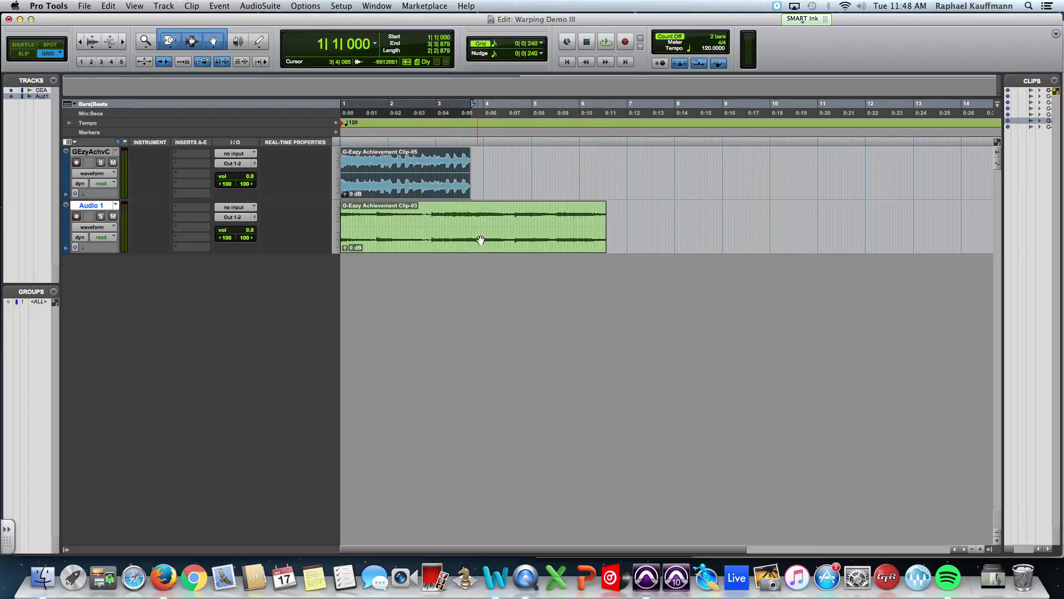
{"action": "key", "text": "super+a"}
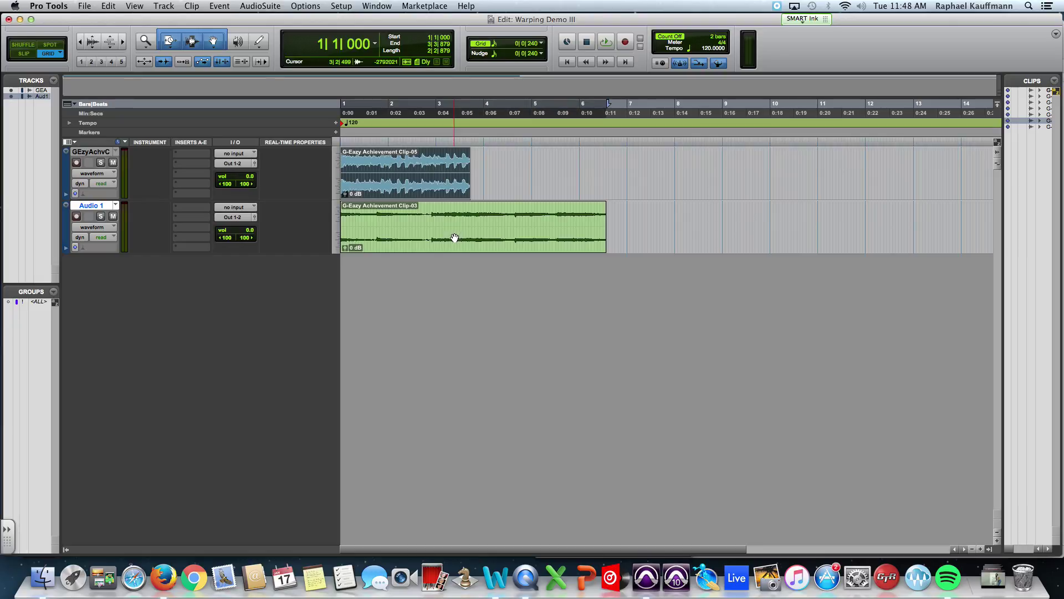
{"action": "left_click", "coordinate": [416, 174]}
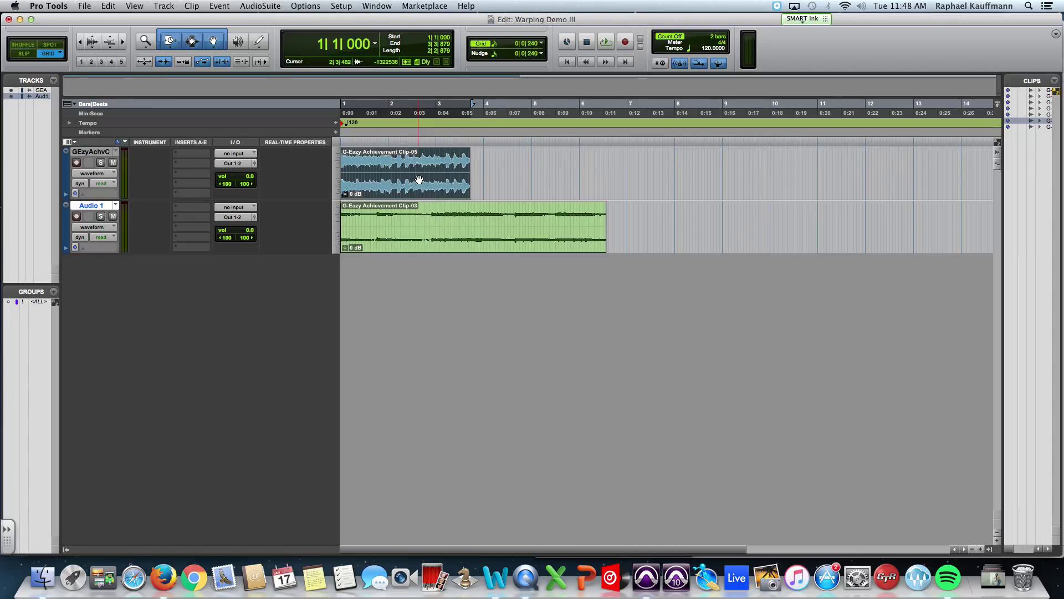
{"action": "key", "text": "space"}
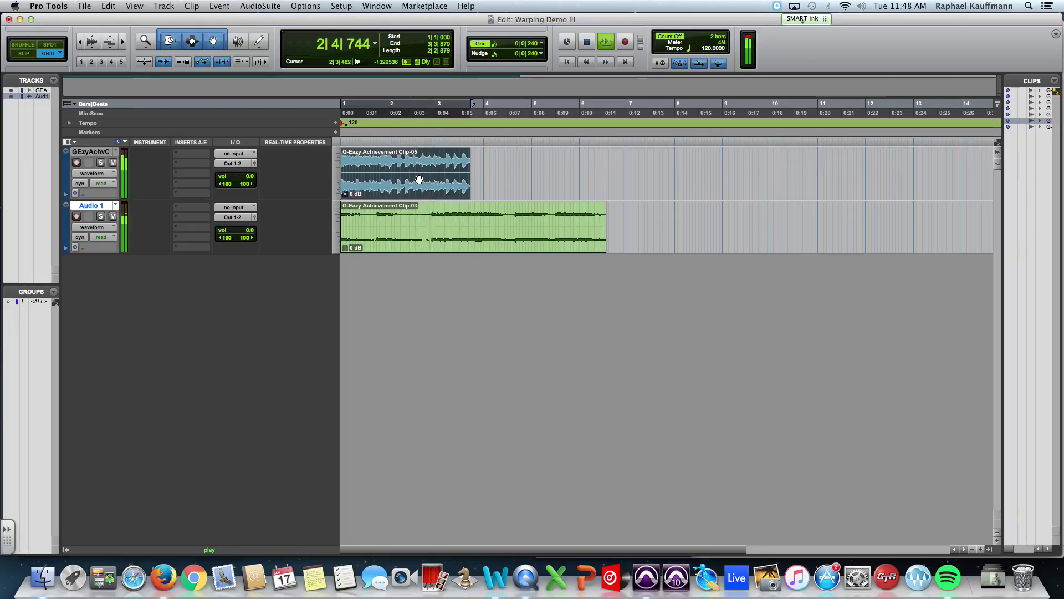
{"action": "key", "text": "space"}
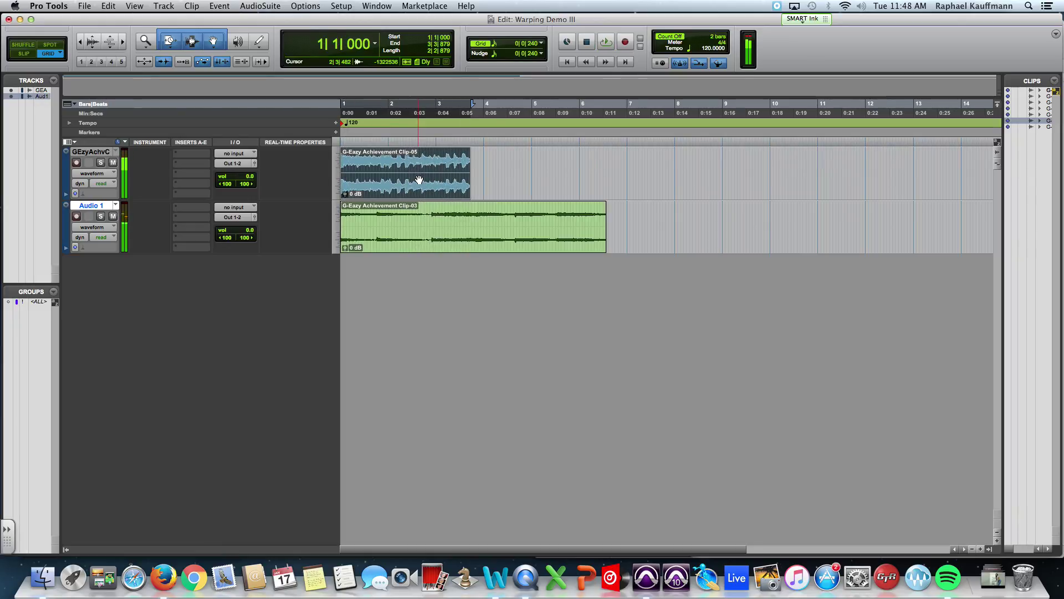
- Split the Audio 1 clip at 4|3|615 and delete everything after it
{"action": "left_click", "coordinate": [488, 214]}
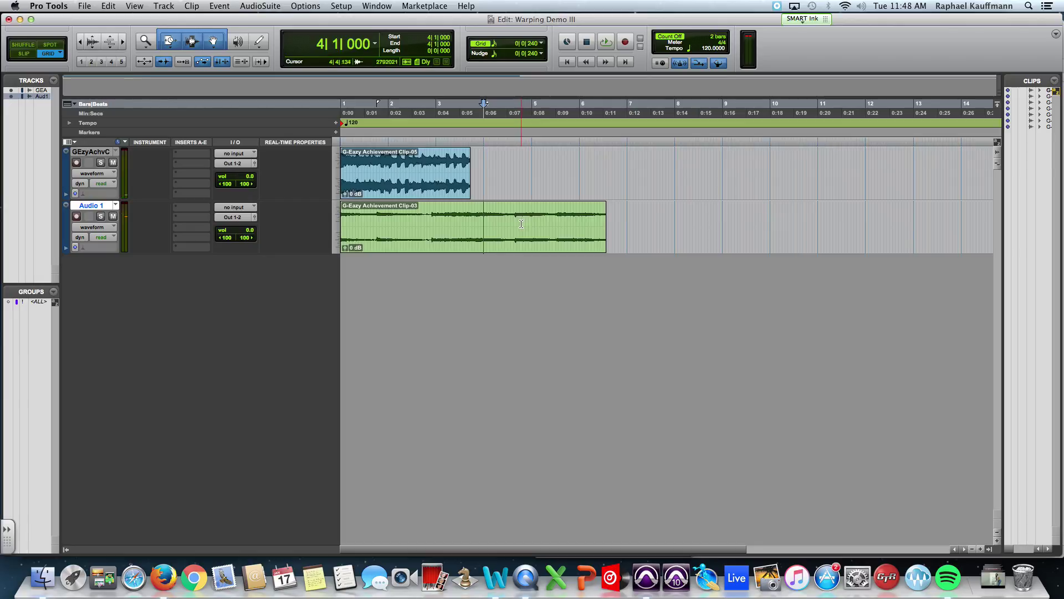
{"action": "key", "text": "Tab"}
{"action": "key", "text": "space"}
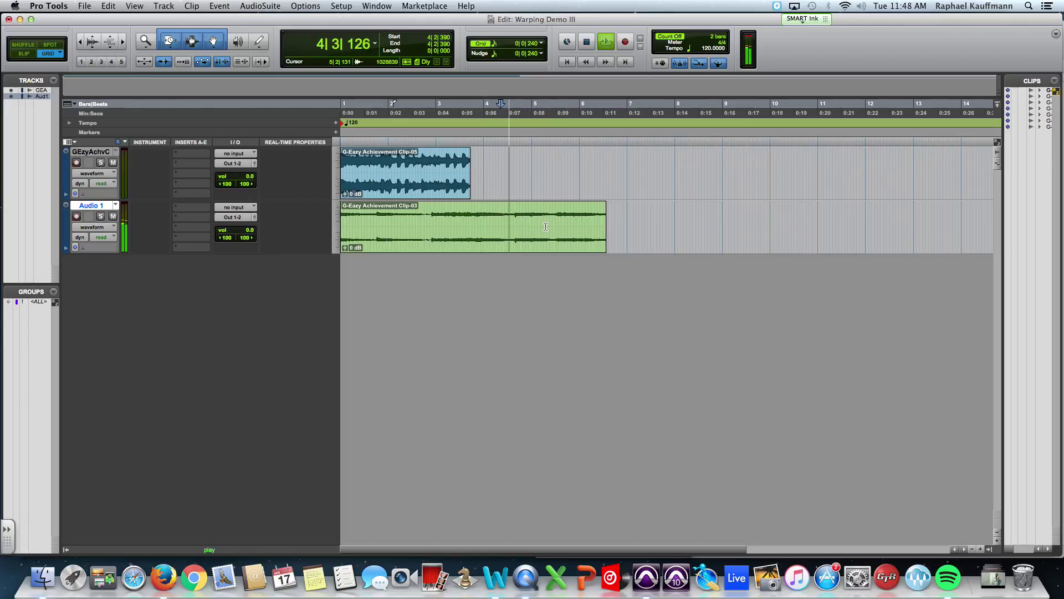
{"action": "key", "text": "space"}
{"action": "left_click", "coordinate": [516, 229]}
{"action": "left_click", "coordinate": [519, 230]}
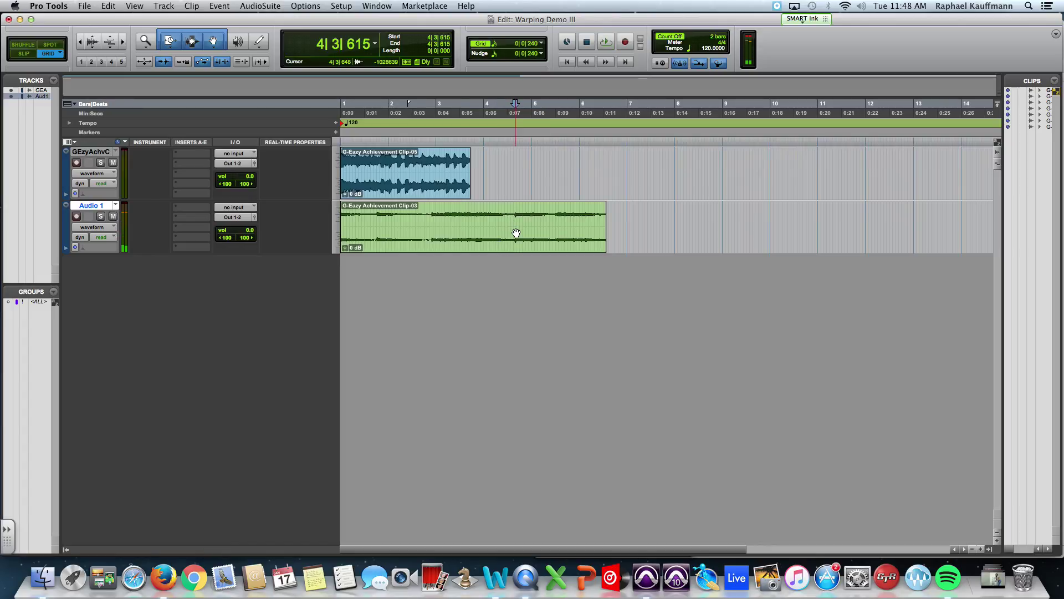
{"action": "key", "text": "super+e"}
{"action": "left_click", "coordinate": [571, 247]}
{"action": "key", "text": "Delete"}
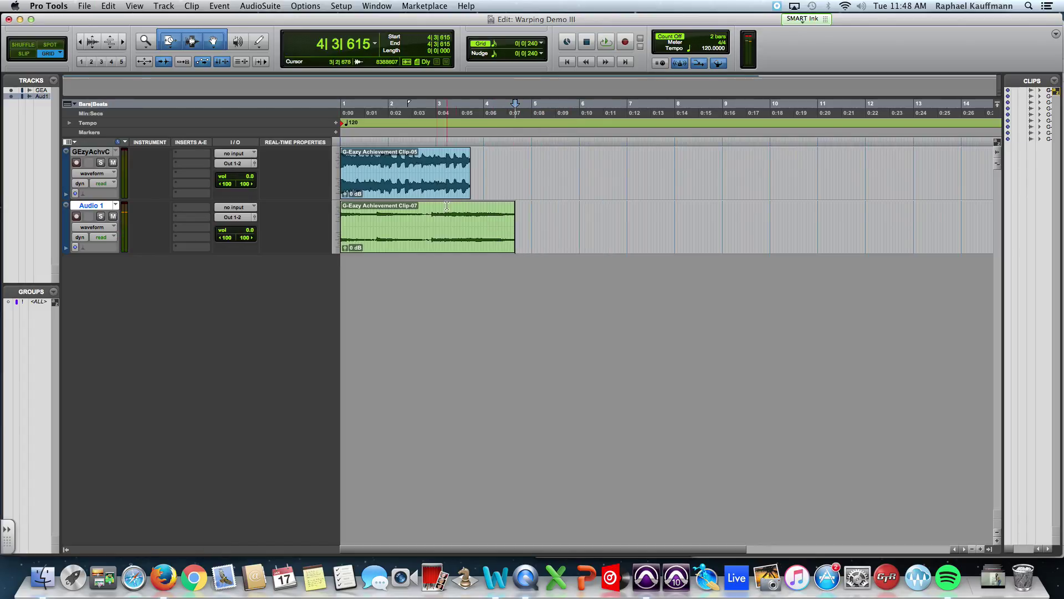
- Reselect the whole of Clip-05 on the top track
{"action": "left_click", "coordinate": [435, 193]}
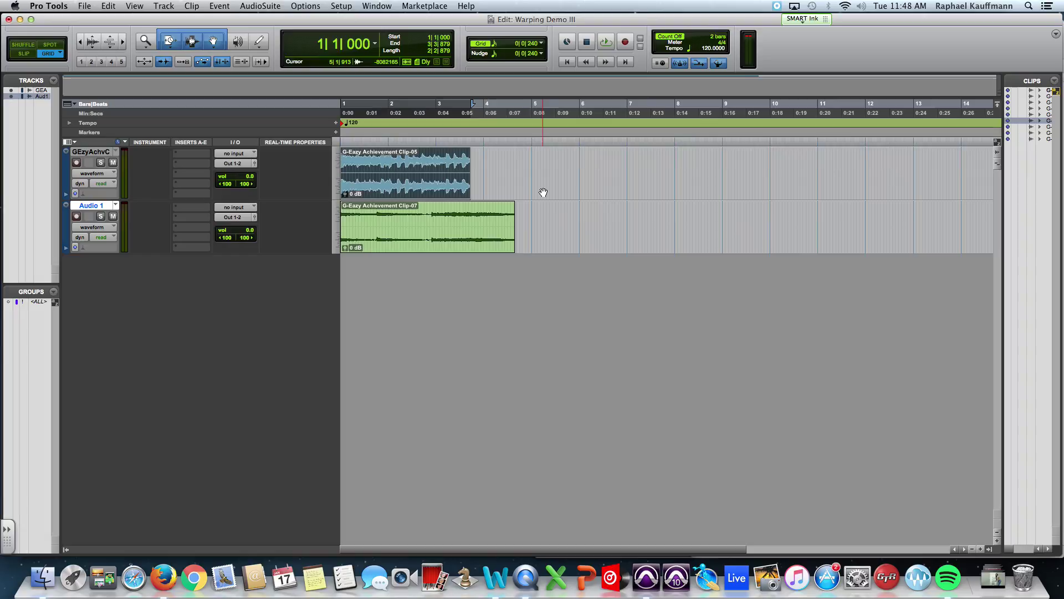
{"action": "left_click", "coordinate": [417, 169]}
{"action": "left_click", "coordinate": [415, 186]}
- Run Identify Beat on Clip-05 with end location 3|1|000, giving a tempo of 87.9508 BPM
{"action": "left_click", "coordinate": [217, 6]}
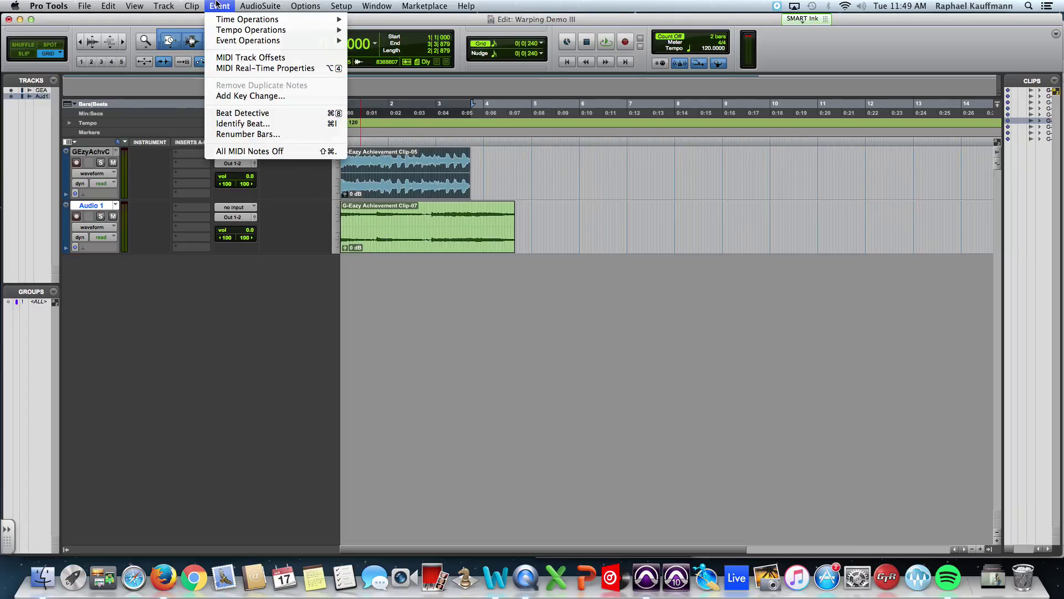
{"action": "left_click", "coordinate": [238, 123]}
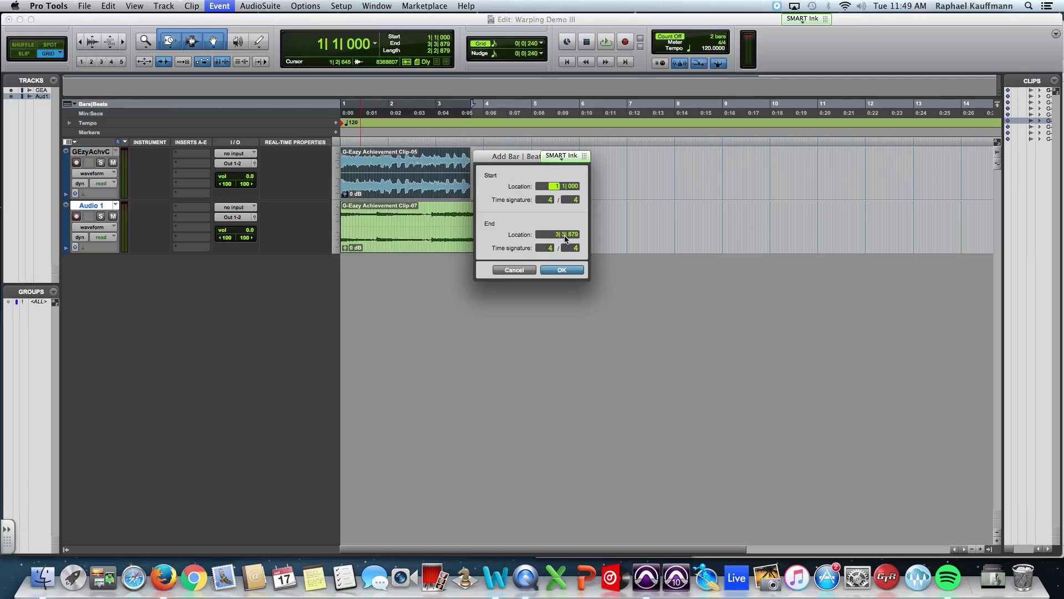
{"action": "left_click", "coordinate": [556, 235]}
{"action": "left_click", "coordinate": [560, 269]}
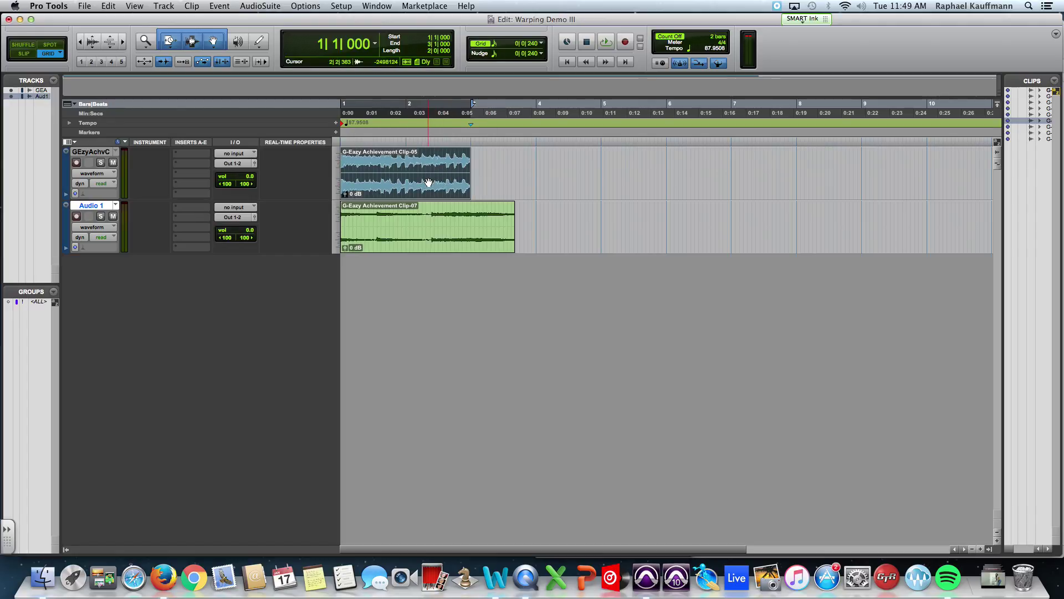
{"action": "left_click", "coordinate": [613, 198]}
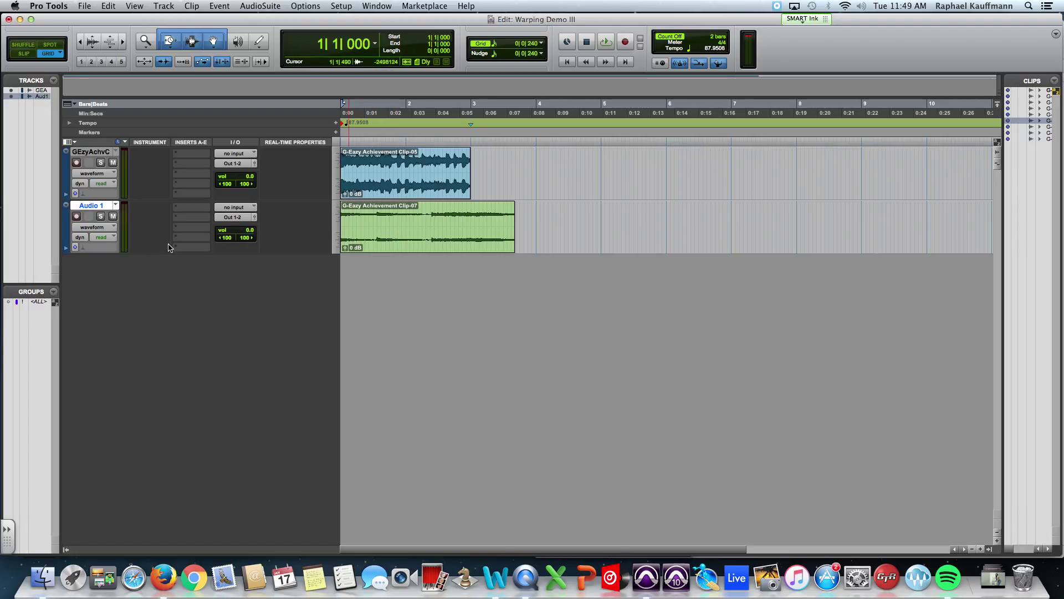
- Choose Polyphonic in the Audio 1 track's Elastic Audio plug-in selector
{"action": "left_click", "coordinate": [104, 231]}
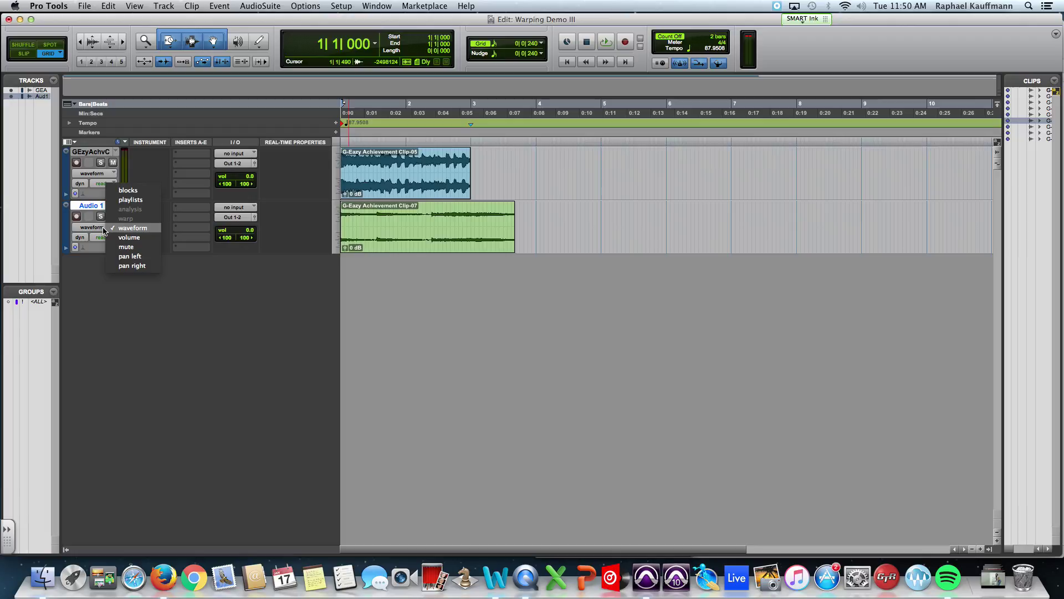
{"action": "left_click", "coordinate": [104, 231]}
{"action": "left_click", "coordinate": [101, 249]}
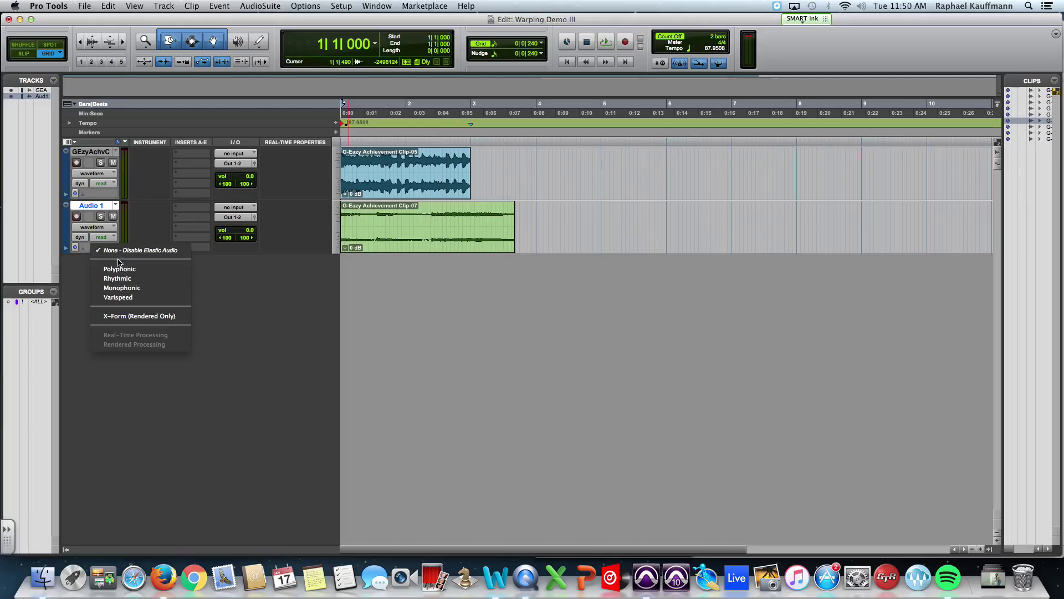
{"action": "left_click", "coordinate": [119, 268]}
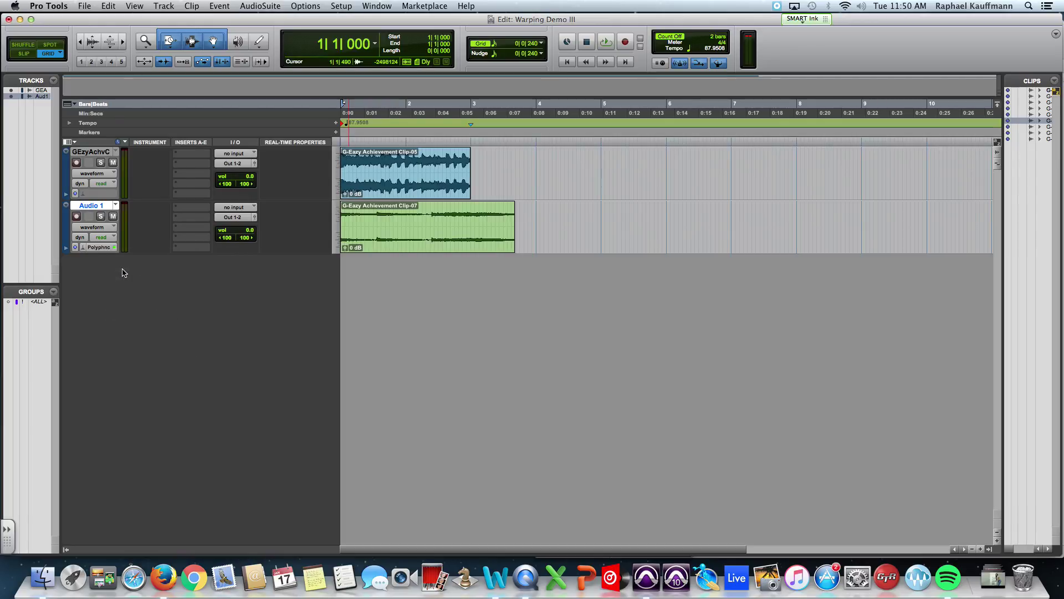
{"action": "left_click", "coordinate": [100, 229]}
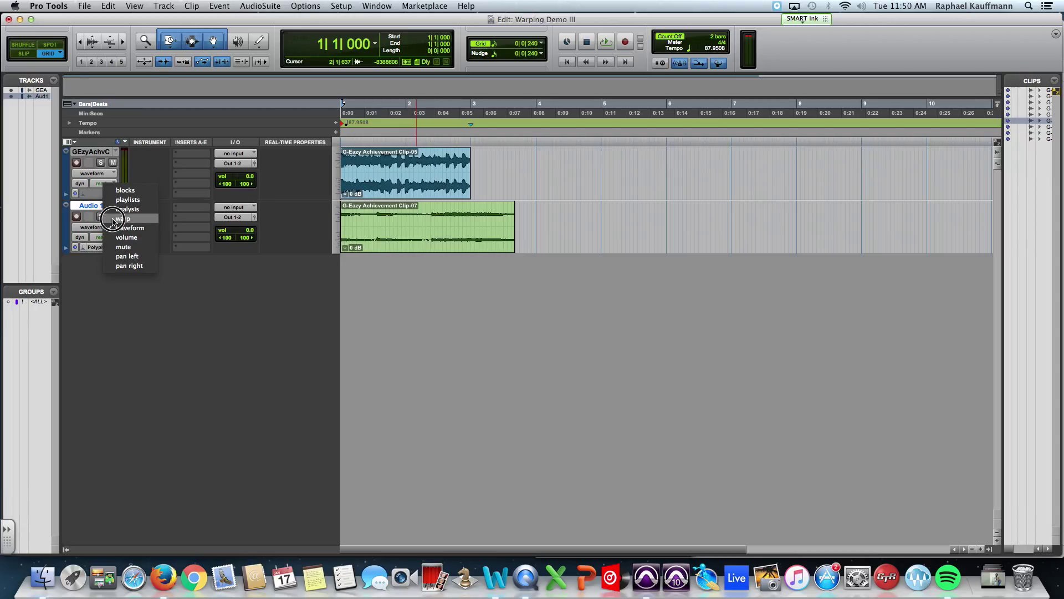
- Switch Audio 1 to Warp view, zoom in on the first bars, and play the clips
{"action": "left_click", "coordinate": [113, 220]}
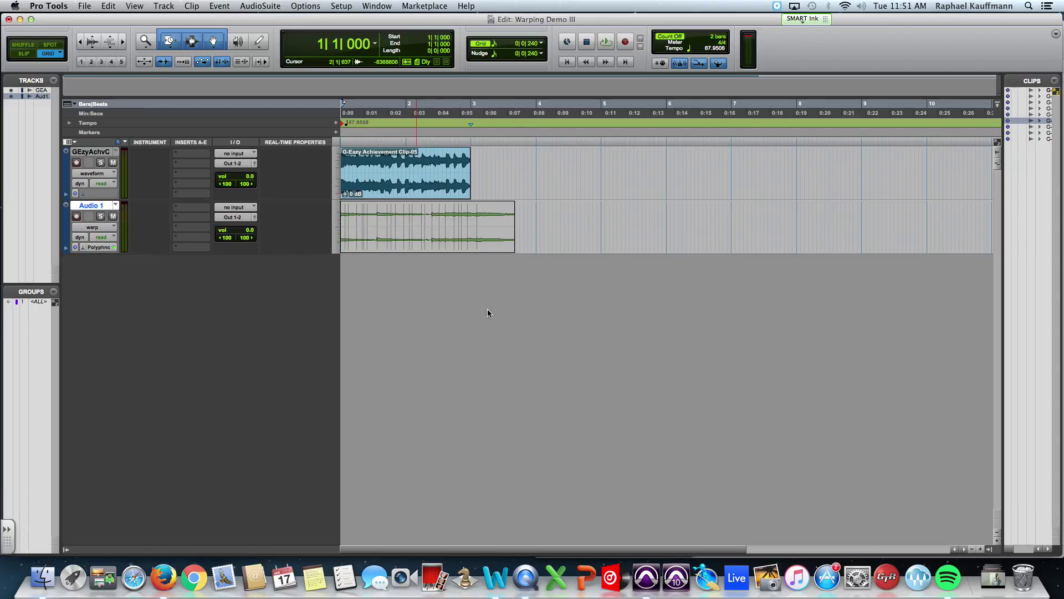
{"action": "key", "text": "super+bracketright"}
{"action": "key", "text": "super+bracketright"}
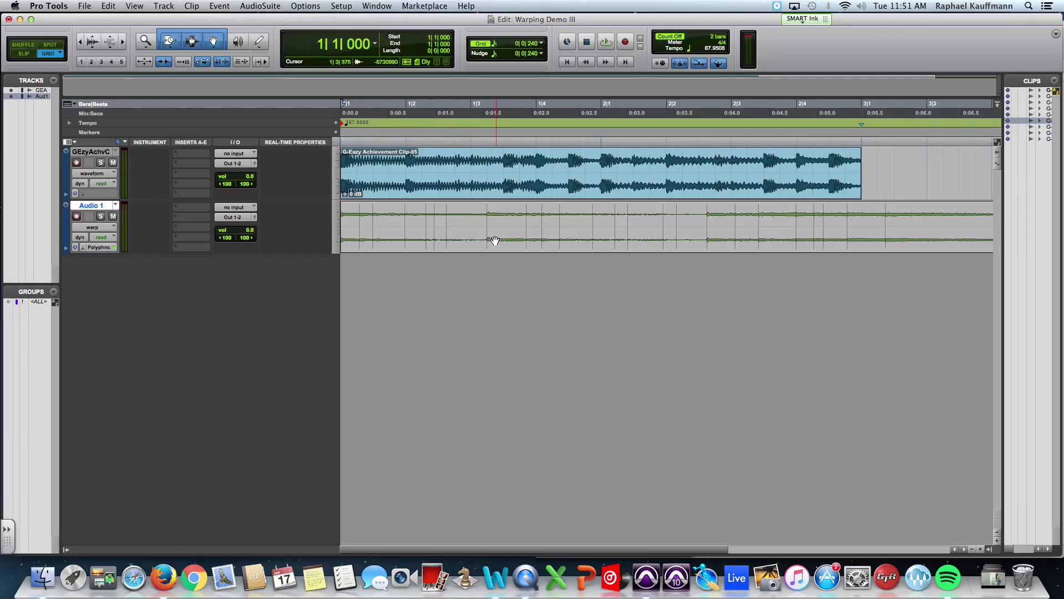
{"action": "key", "text": "space"}
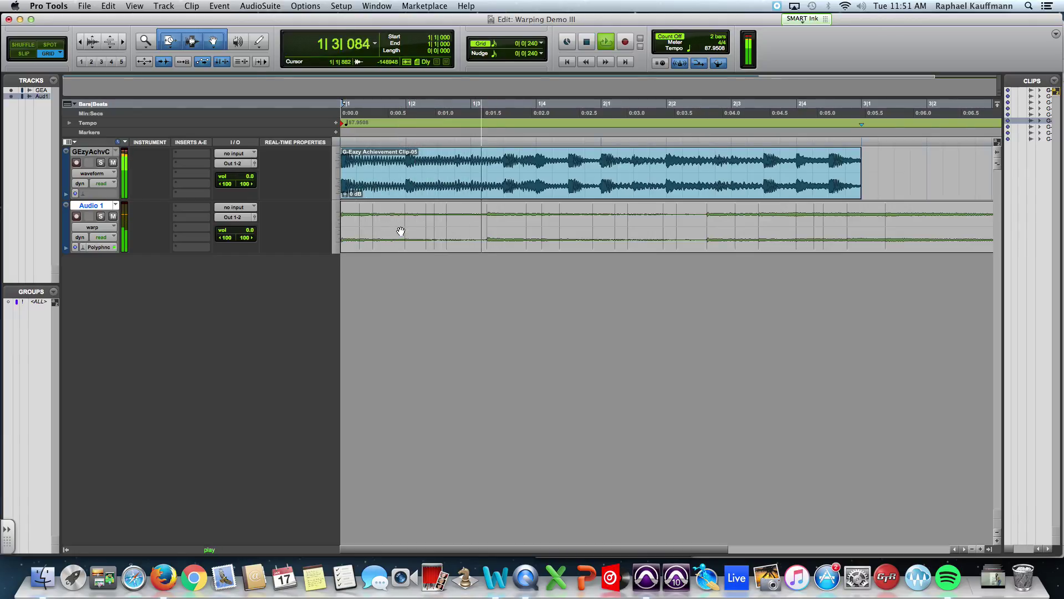
{"action": "key", "text": "space"}
{"action": "key", "text": "space"}
{"action": "key", "text": "space"}
{"action": "left_click", "coordinate": [471, 176]}
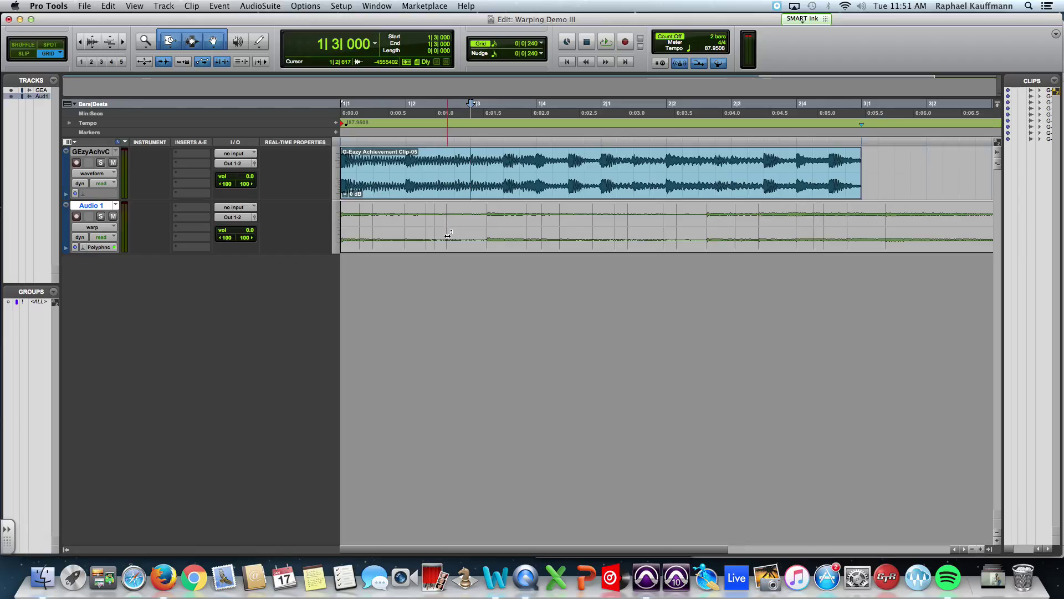
- Add a warp marker near 1|2 and compress Clip-07 after it to end before bar 3
{"action": "left_click_drag", "start_coordinate": [448, 236], "coordinate": [416, 235]}
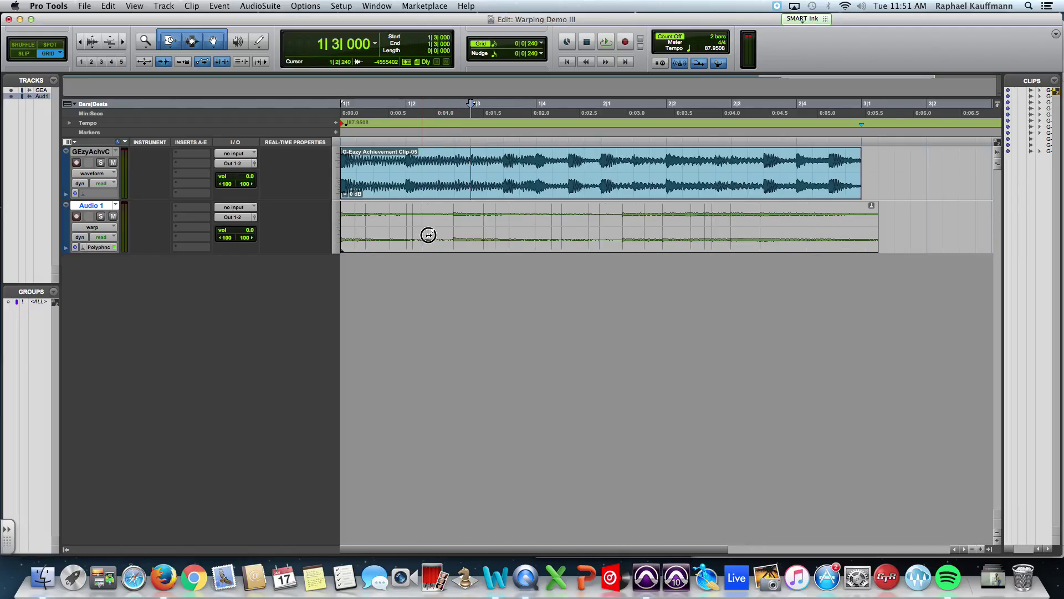
{"action": "left_click_drag", "start_coordinate": [428, 235], "coordinate": [449, 237]}
{"action": "left_click", "coordinate": [447, 238]}
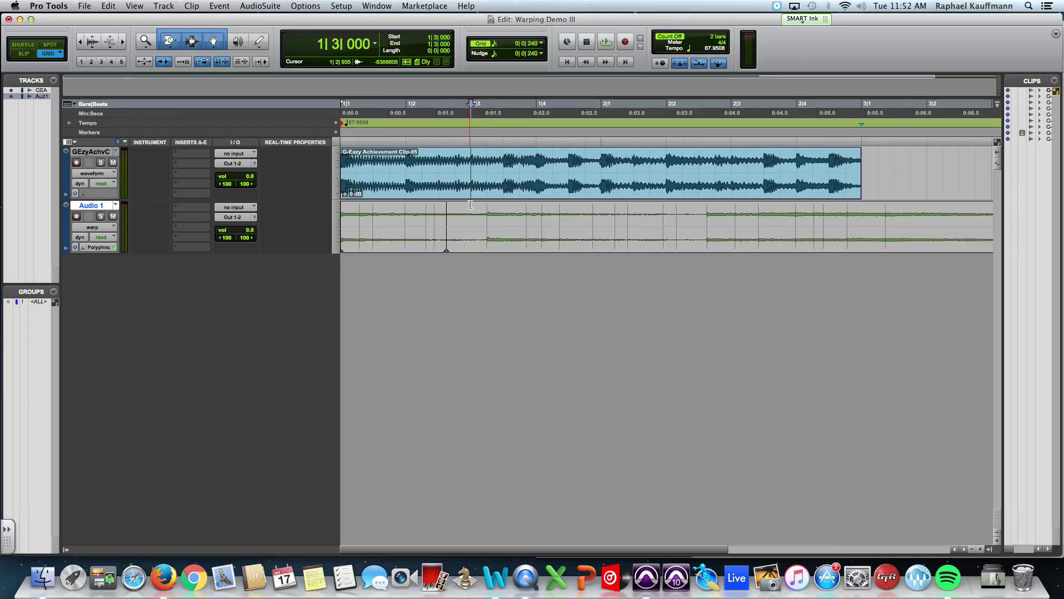
{"action": "left_click_drag", "start_coordinate": [487, 233], "coordinate": [471, 233]}
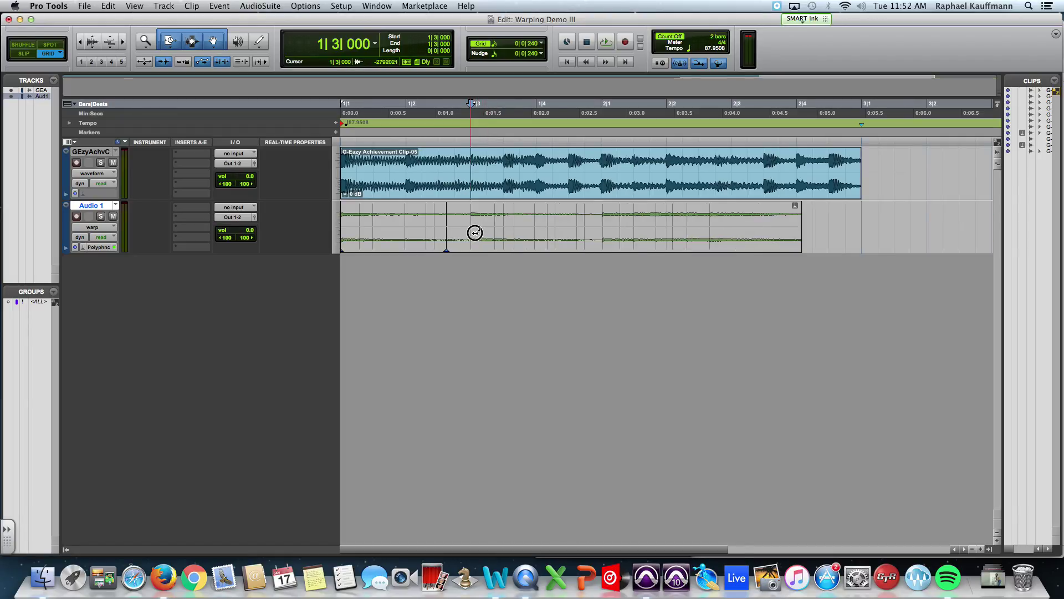
{"action": "key", "text": "Return"}
{"action": "key", "text": "space"}
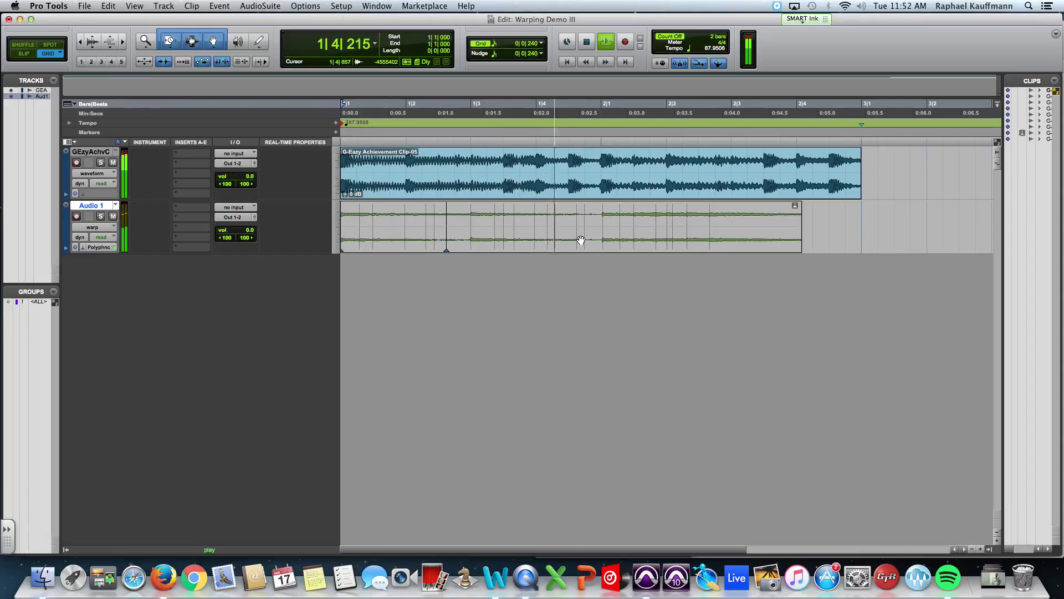
{"action": "key", "text": "space"}
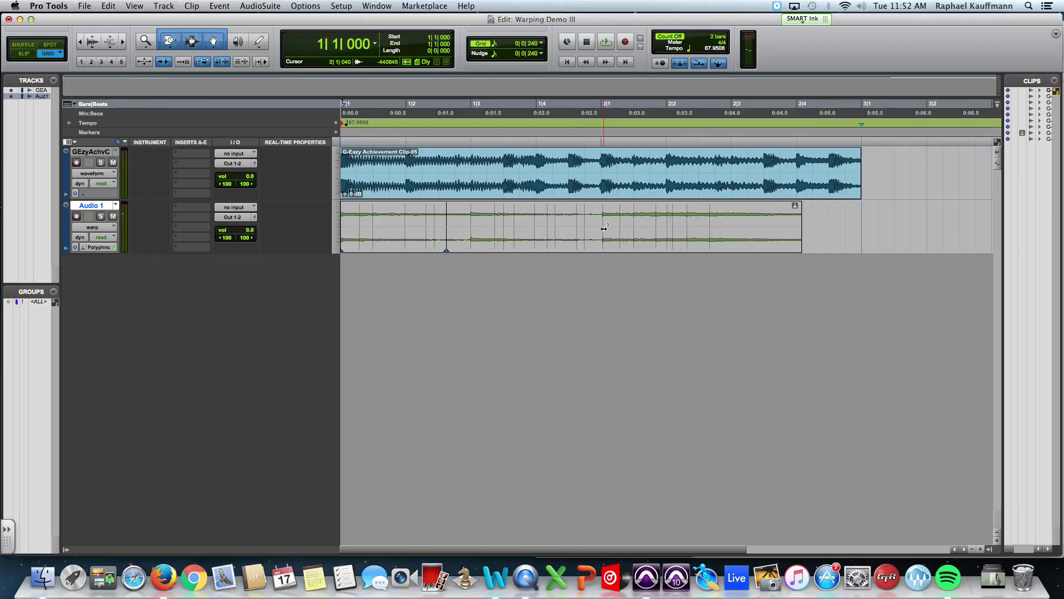
- Add a warp marker on a drum hit, stretch the audio after it, and audition from 1|3|720
{"action": "double_click", "coordinate": [585, 233]}
{"action": "double_click", "coordinate": [555, 233]}
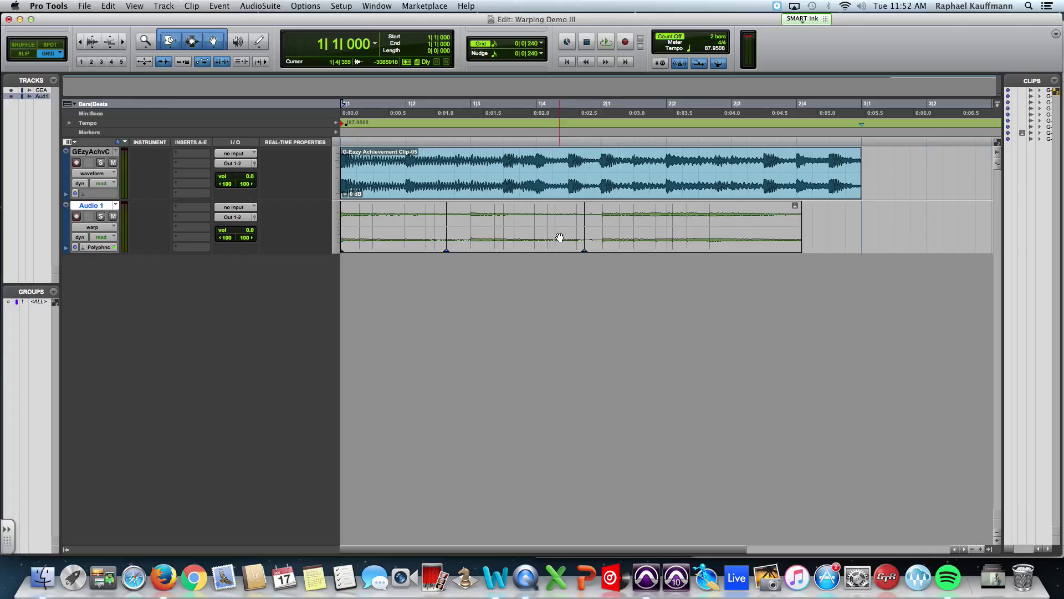
{"action": "double_click", "coordinate": [585, 244]}
{"action": "left_click_drag", "start_coordinate": [602, 231], "coordinate": [625, 230]}
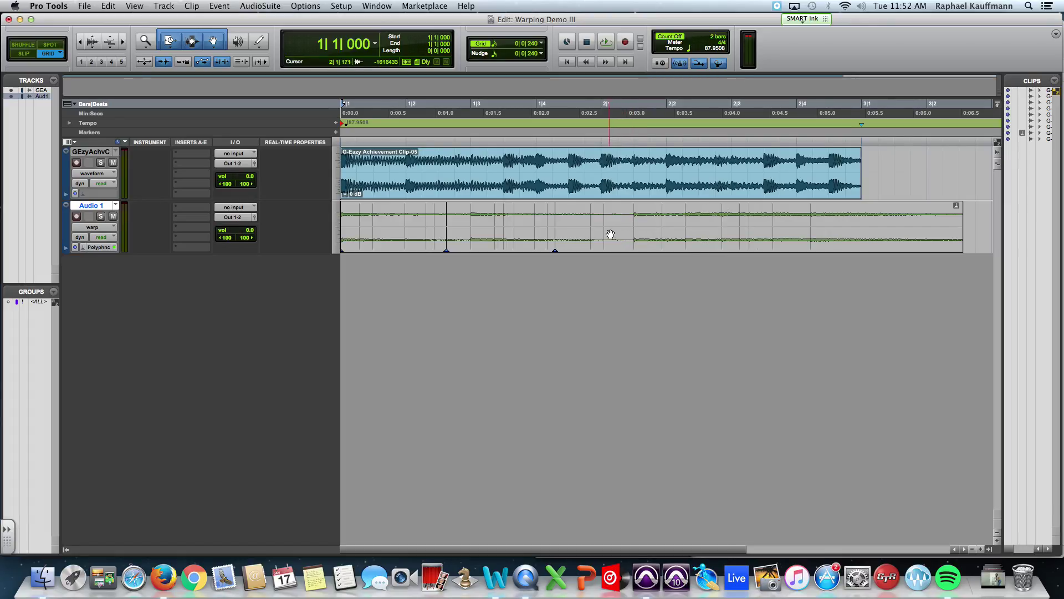
{"action": "key", "text": "space"}
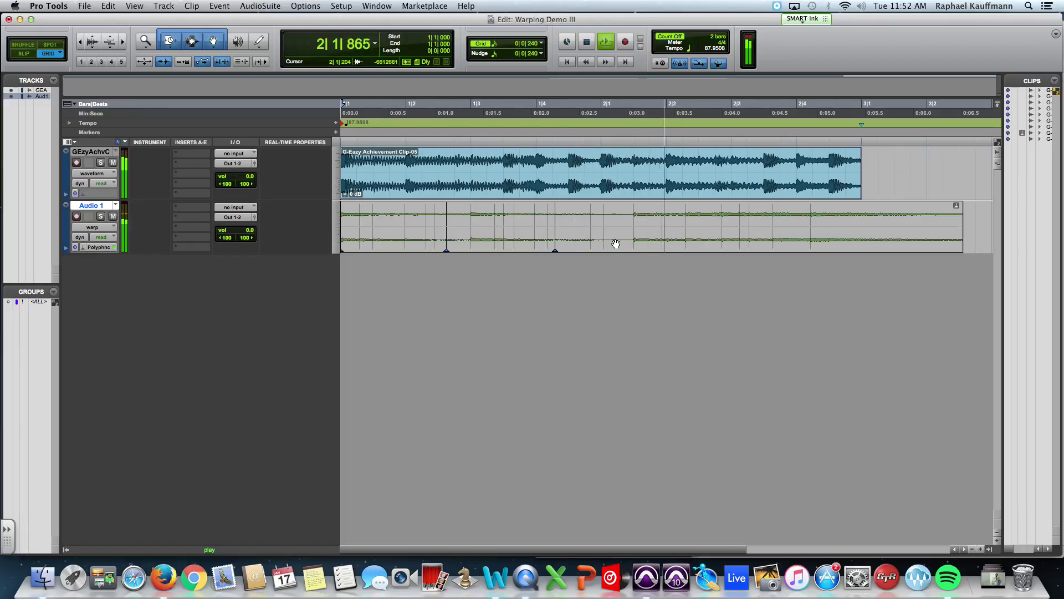
{"action": "key", "text": "space"}
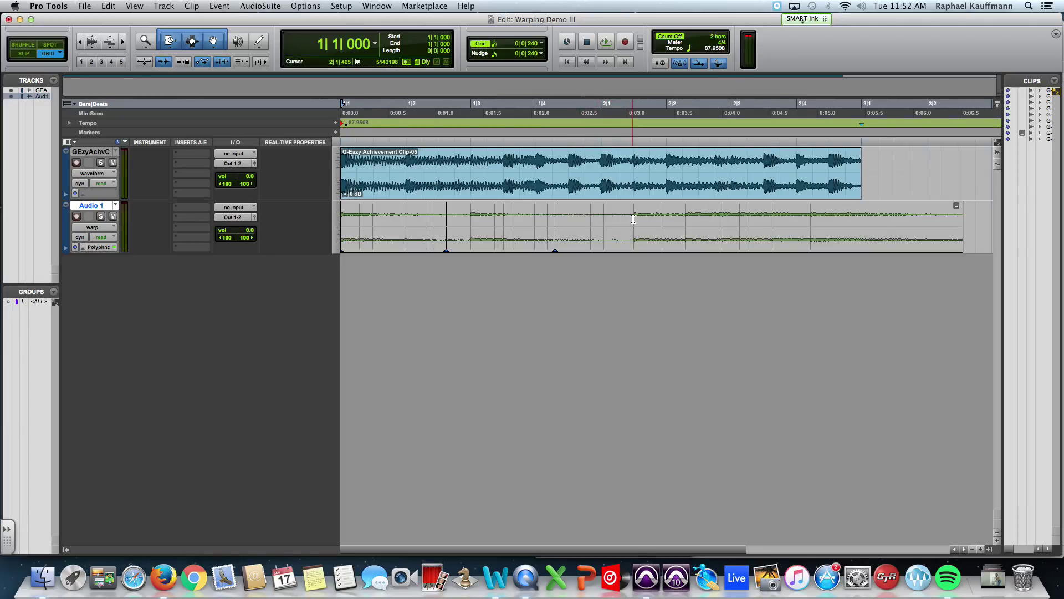
{"action": "left_click", "coordinate": [525, 216]}
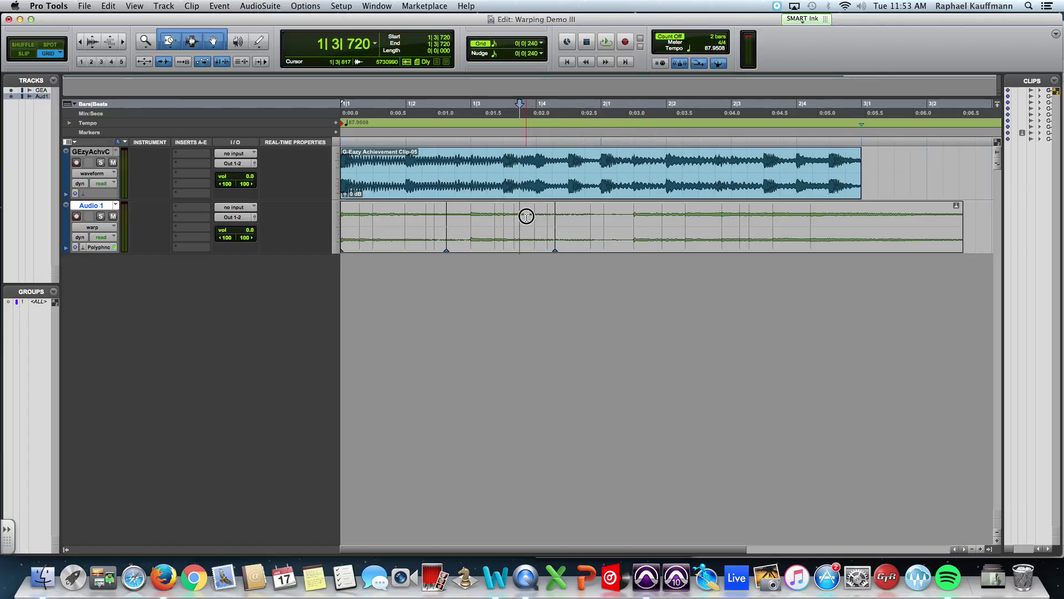
{"action": "key", "text": "space"}
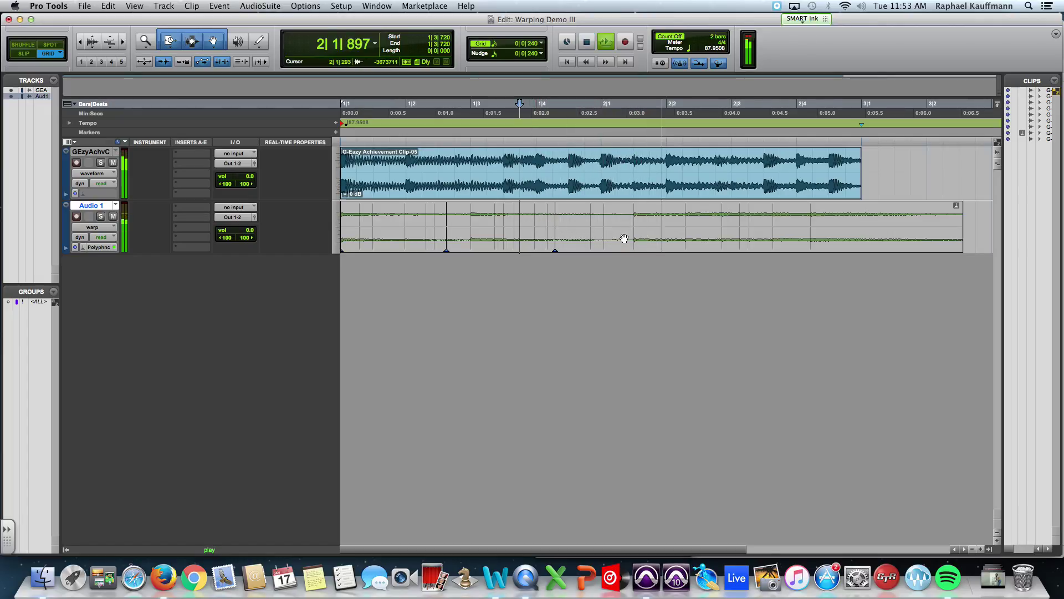
{"action": "key", "text": "space"}
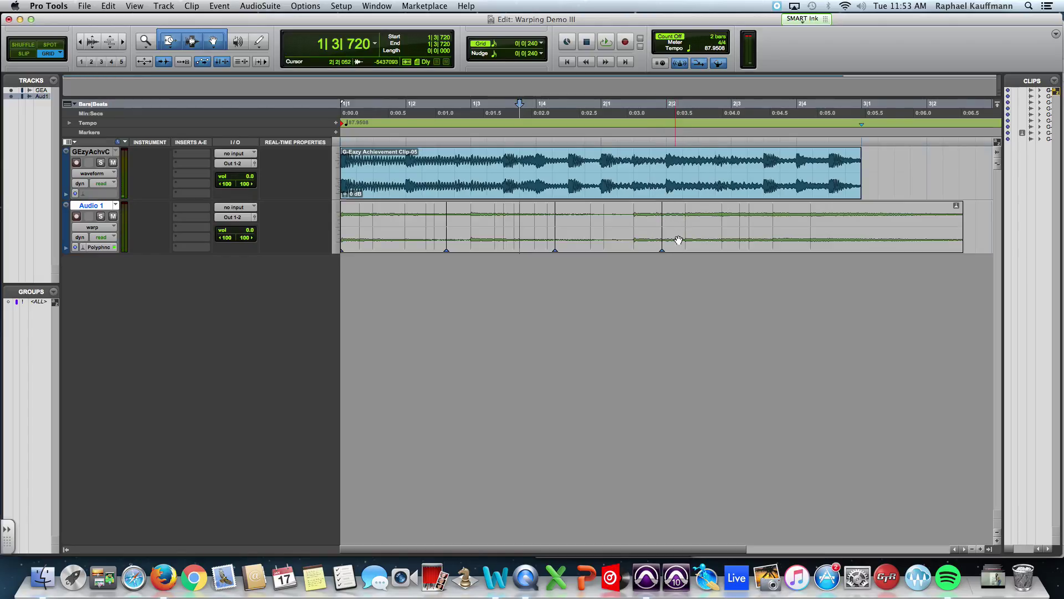
- Remove the misplaced warp marker, compress the clip's tail, and check playback from 2|1|240
{"action": "left_click_drag", "start_coordinate": [684, 233], "coordinate": [672, 234]}
{"action": "key", "text": "super+z"}
{"action": "left_click", "coordinate": [662, 237], "text": "alt"}
{"action": "left_click_drag", "start_coordinate": [680, 231], "coordinate": [671, 230]}
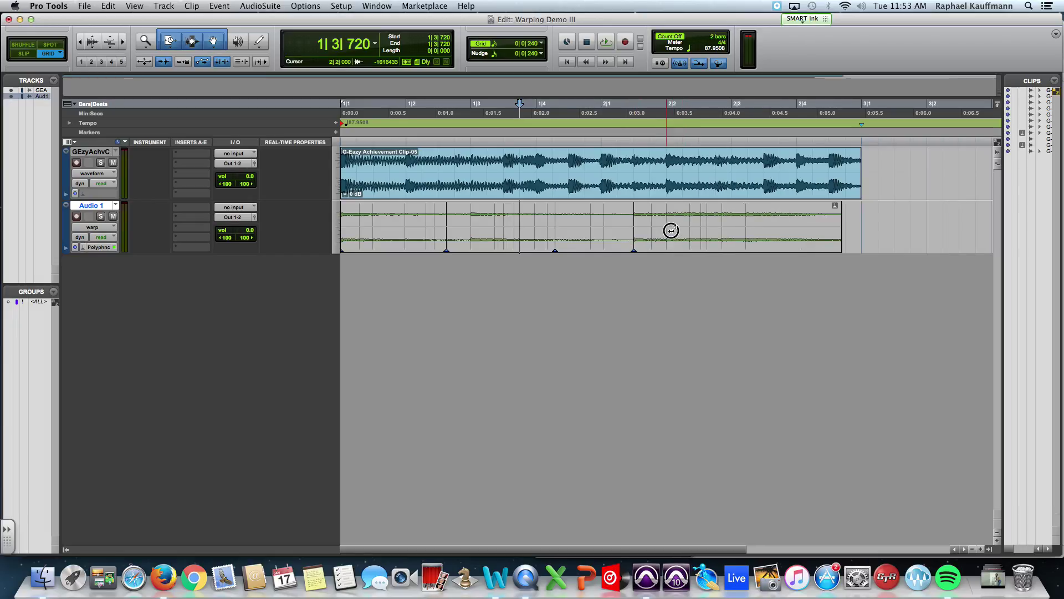
{"action": "left_click", "coordinate": [611, 226]}
{"action": "key", "text": "space"}
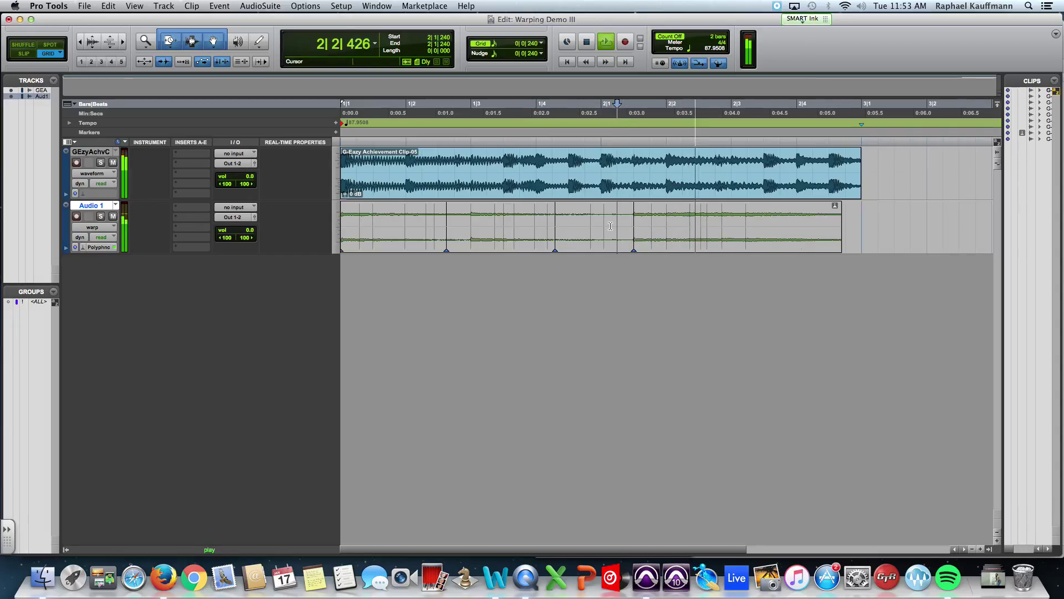
{"action": "key", "text": "space"}
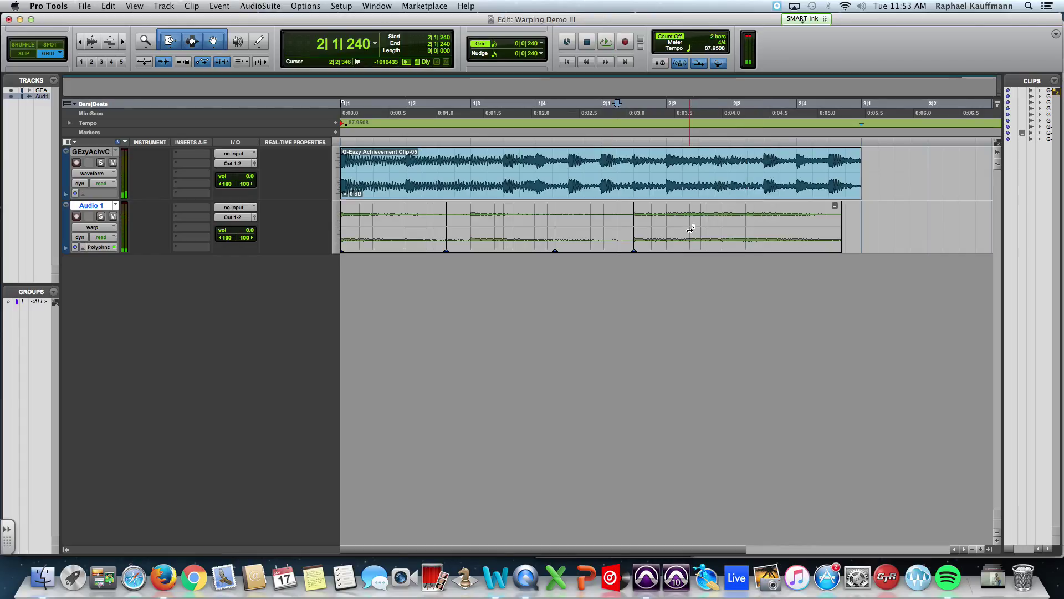
- Add a warp marker on the next drum hit, stretch after it, and play from 1|4|720
{"action": "left_click", "coordinate": [666, 233]}
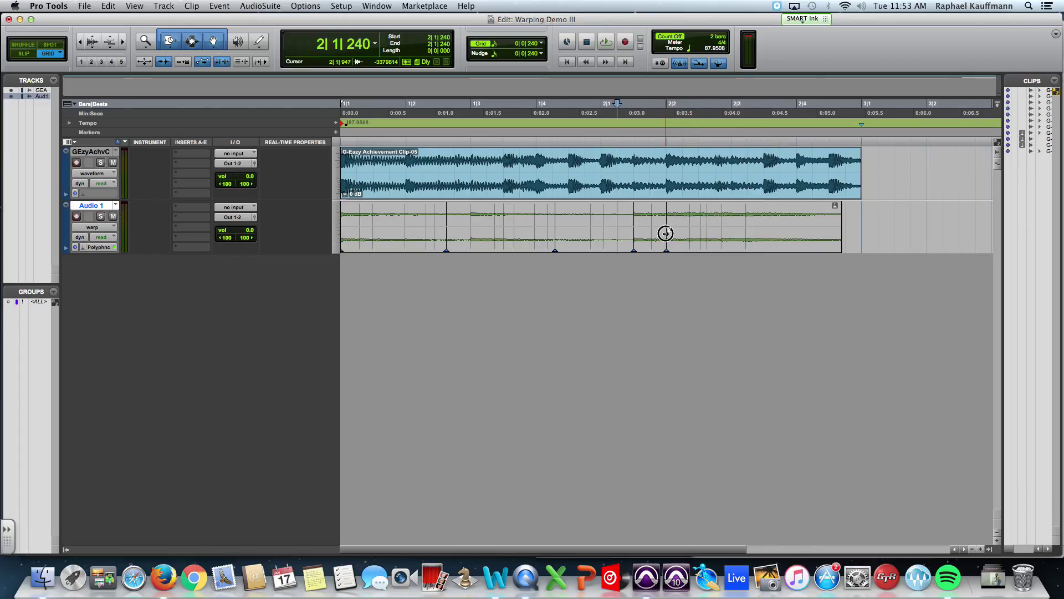
{"action": "left_click_drag", "start_coordinate": [688, 232], "coordinate": [695, 233]}
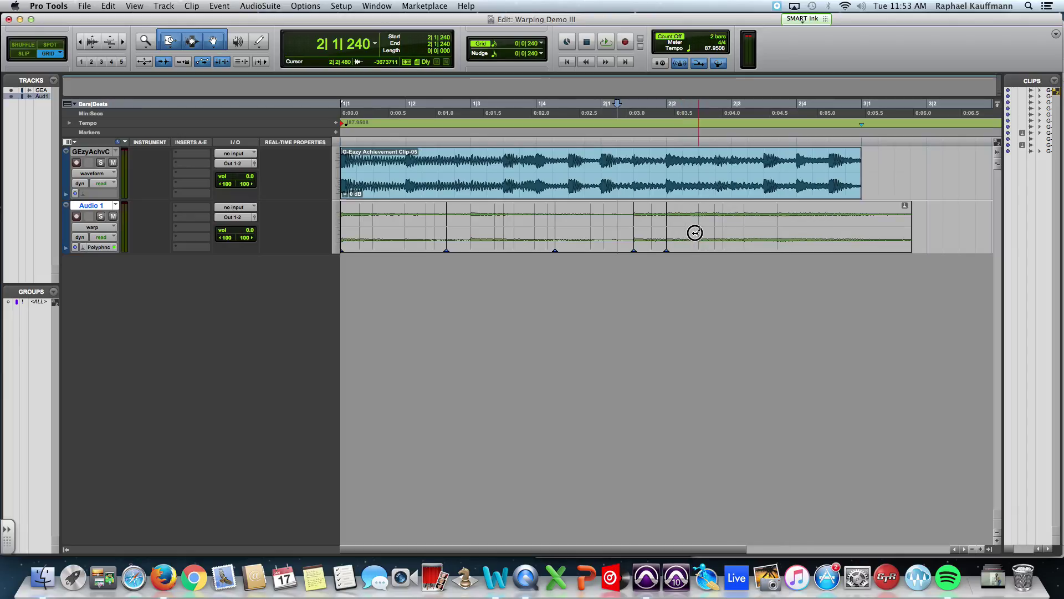
{"action": "left_click", "coordinate": [589, 219]}
{"action": "key", "text": "space"}
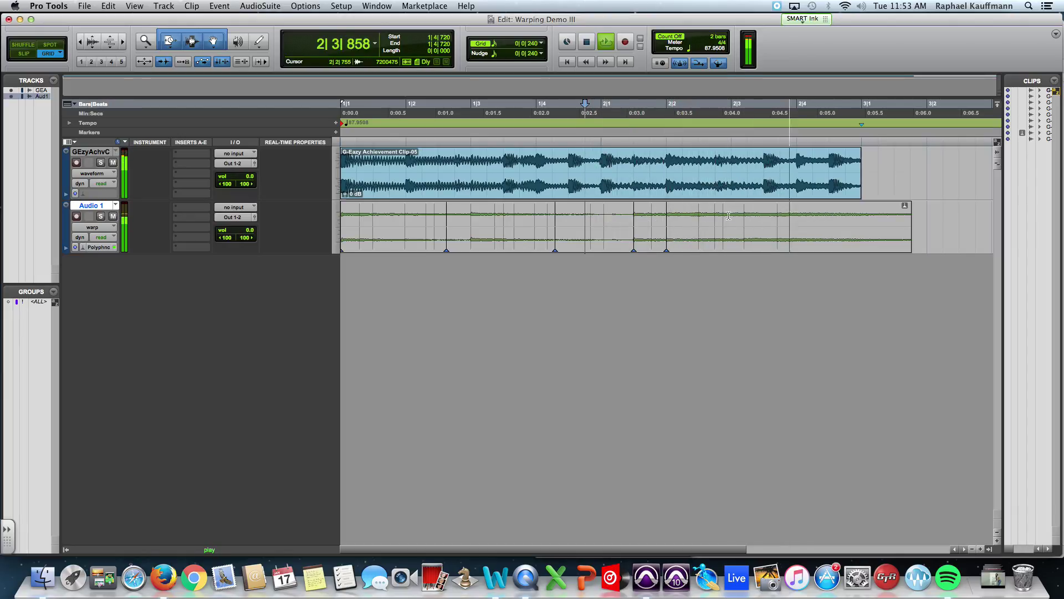
{"action": "key", "text": "space"}
- Add a warp marker on a later hit, compress that section, and play from 2|2|480
{"action": "left_click", "coordinate": [722, 232]}
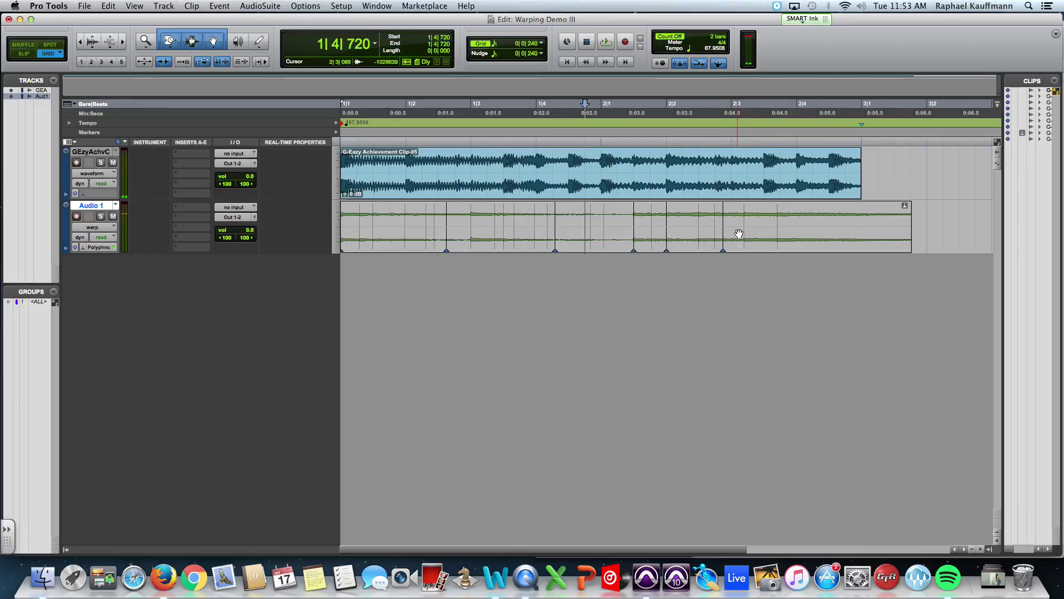
{"action": "left_click_drag", "start_coordinate": [739, 233], "coordinate": [732, 229]}
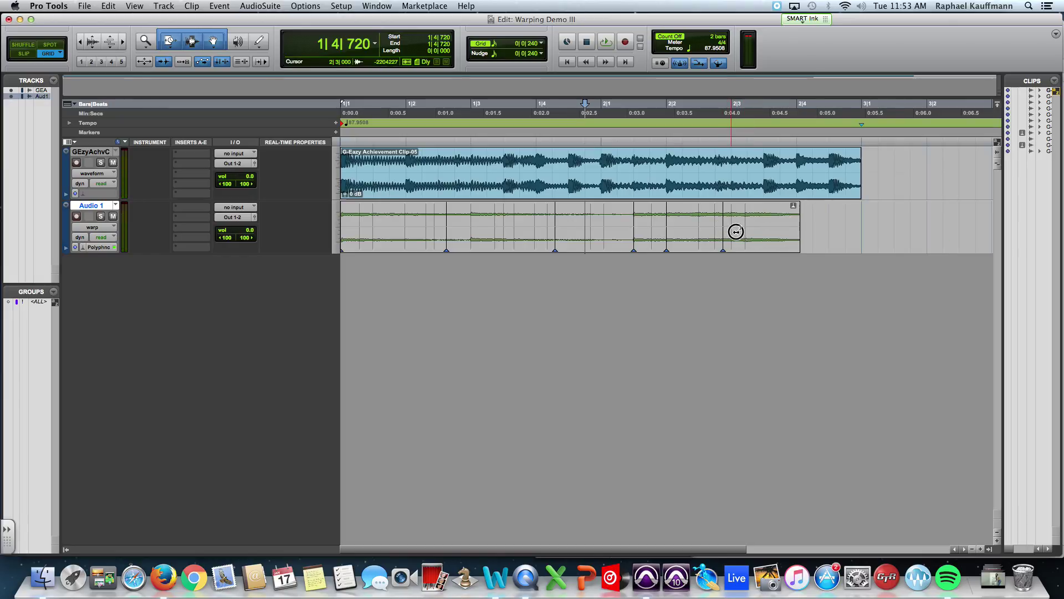
{"action": "left_click", "coordinate": [693, 227]}
{"action": "key", "text": "space"}
{"action": "key", "text": "space"}
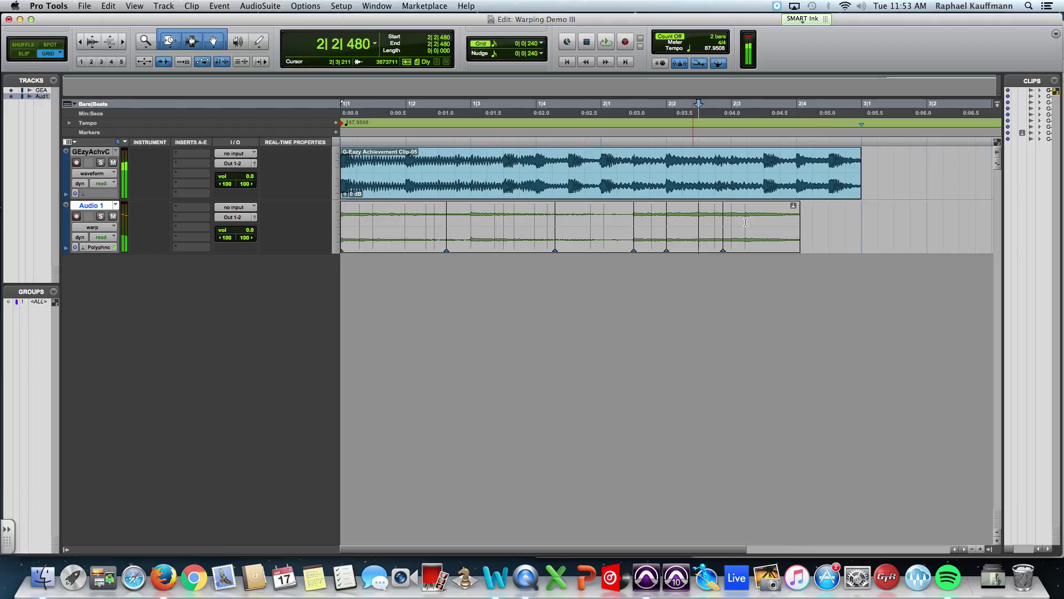
{"action": "key", "text": "space"}
{"action": "key", "text": "space"}
- Add a final warp marker near the end, stretch the last section, and play the whole break
{"action": "left_click", "coordinate": [732, 232]}
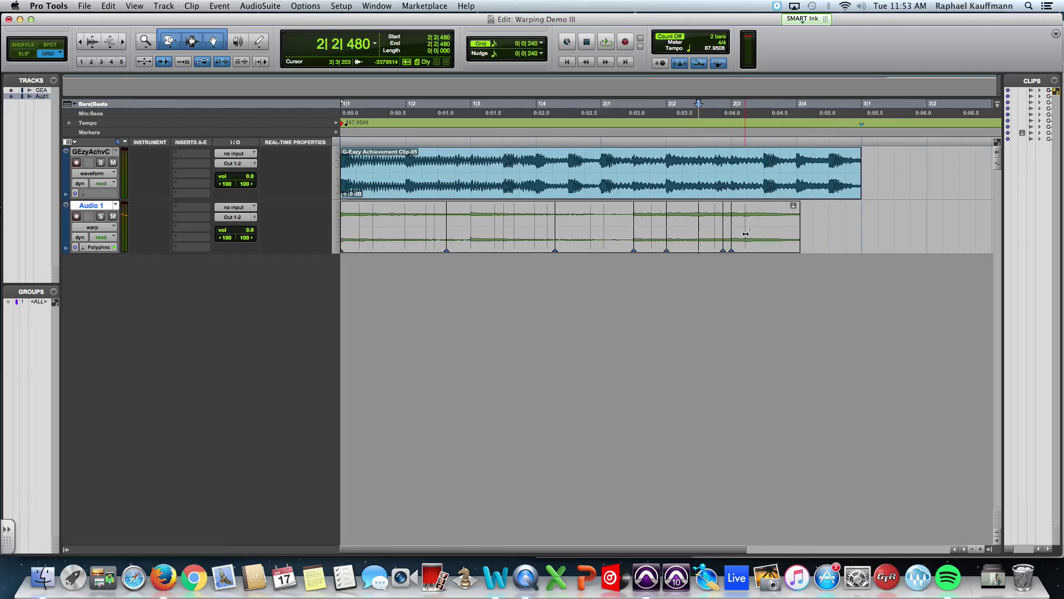
{"action": "left_click_drag", "start_coordinate": [746, 234], "coordinate": [755, 232]}
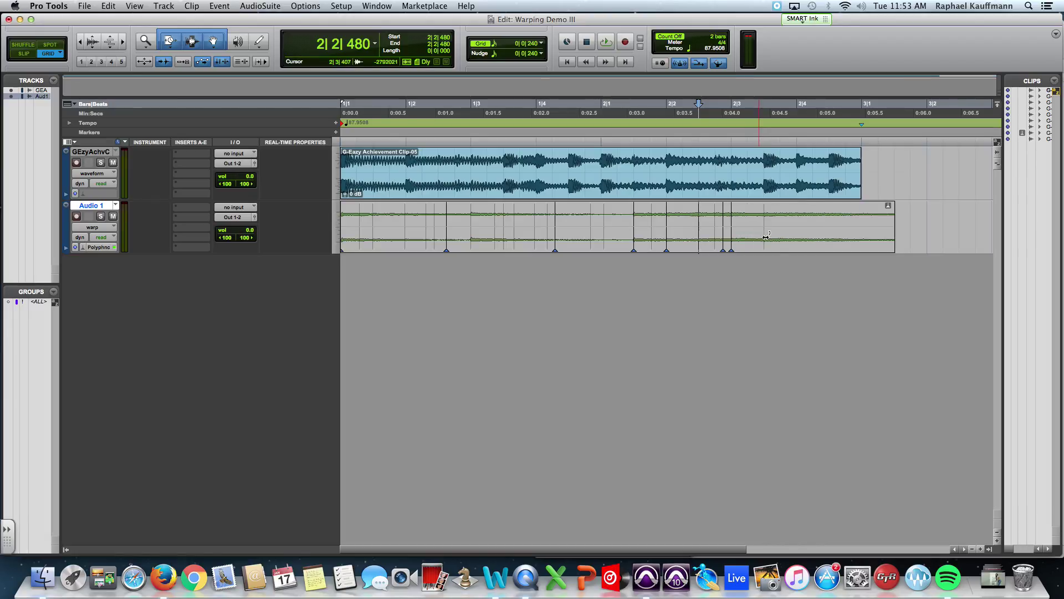
{"action": "left_click", "coordinate": [795, 246]}
{"action": "key", "text": "space"}
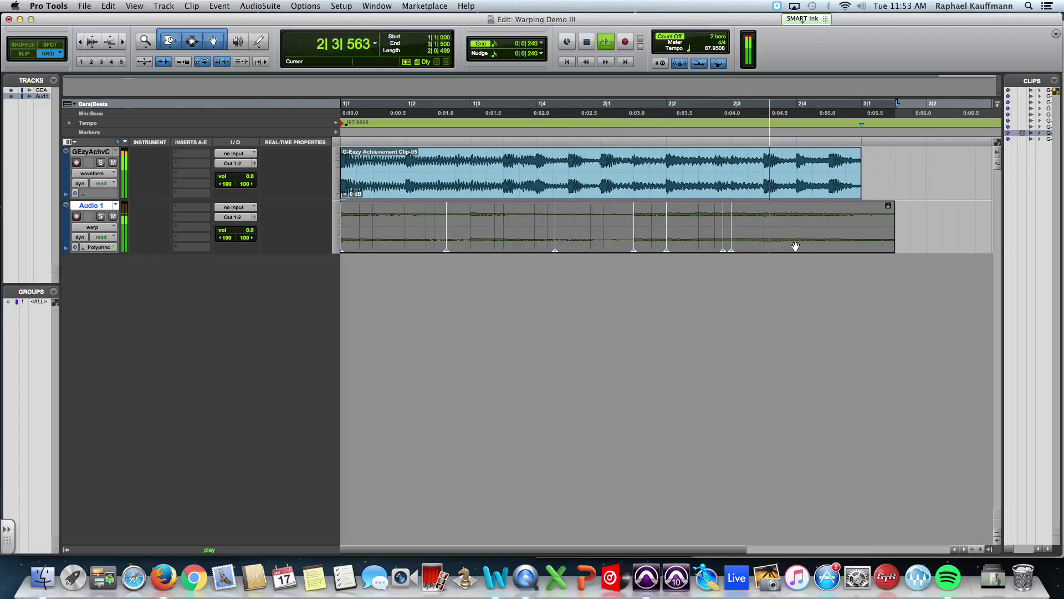
{"action": "key", "text": "space"}
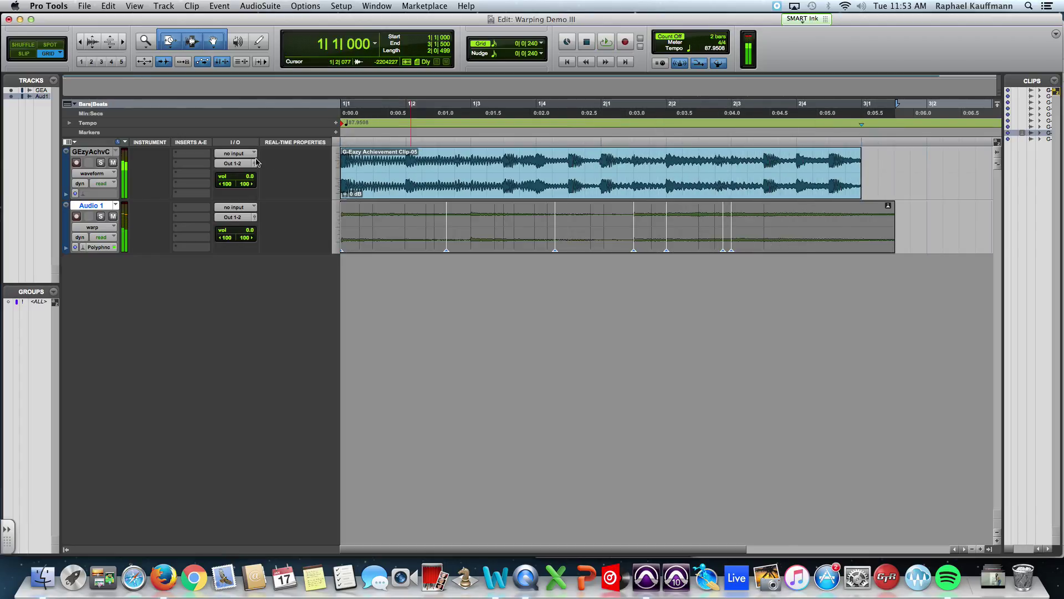
- Show Audio 1 as a waveform, split the drum break at bar 3 and delete the tail
{"action": "left_click", "coordinate": [97, 228]}
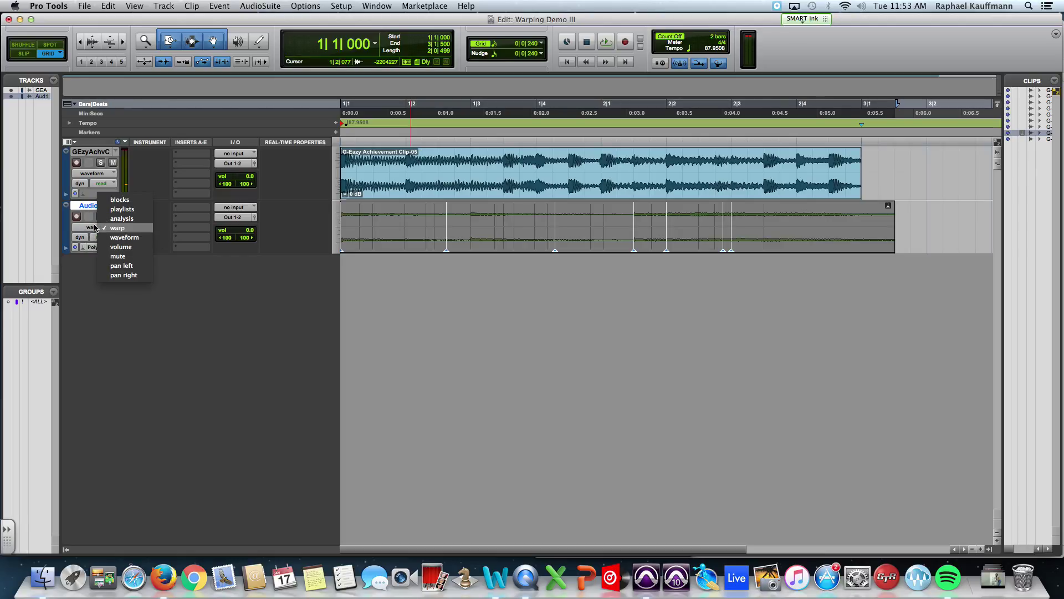
{"action": "left_click", "coordinate": [123, 237]}
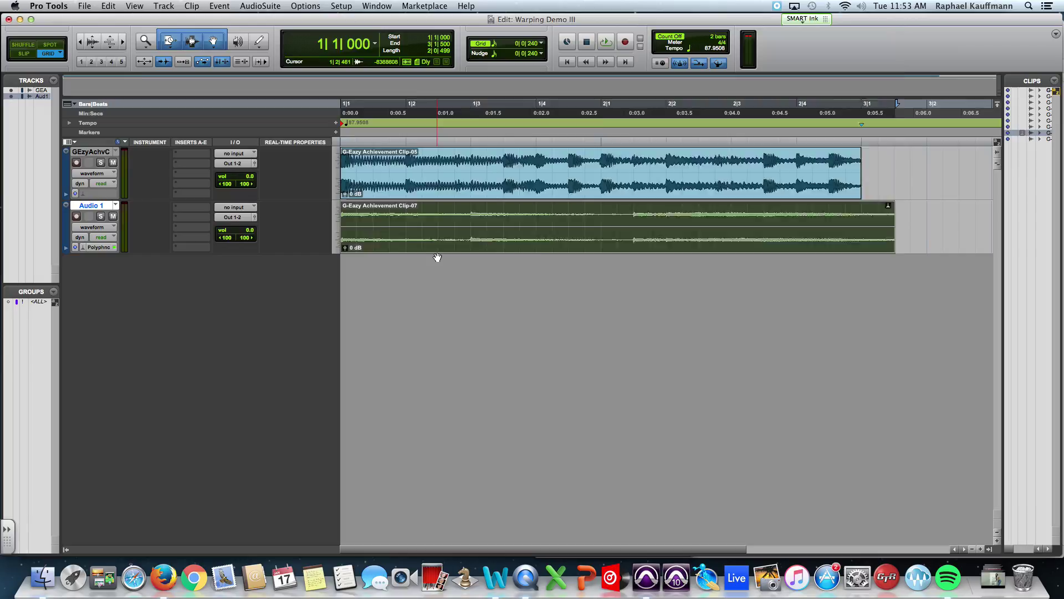
{"action": "key", "text": "super+bracketleft"}
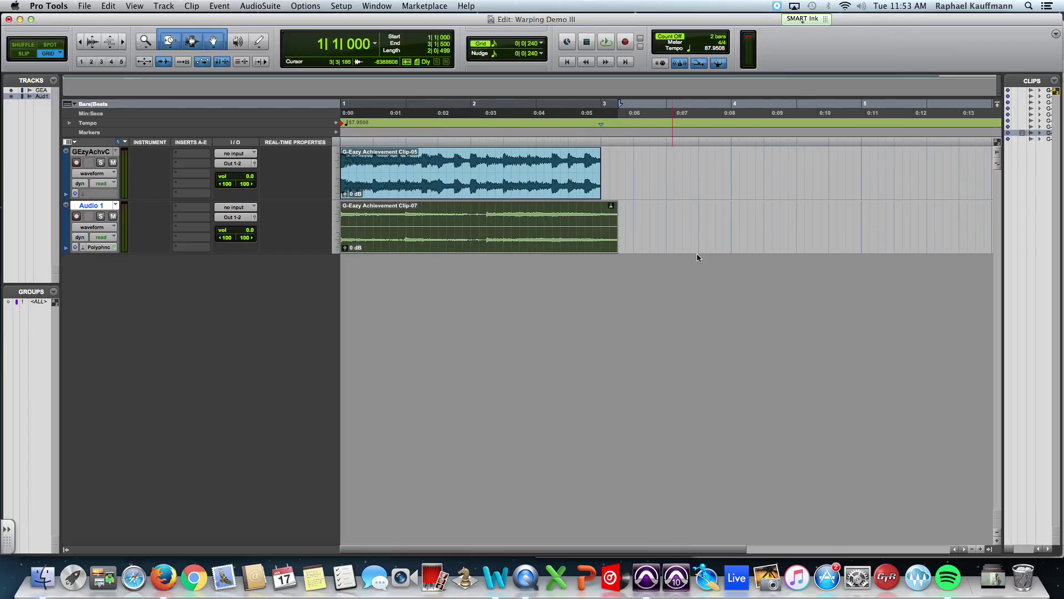
{"action": "left_click", "coordinate": [601, 224]}
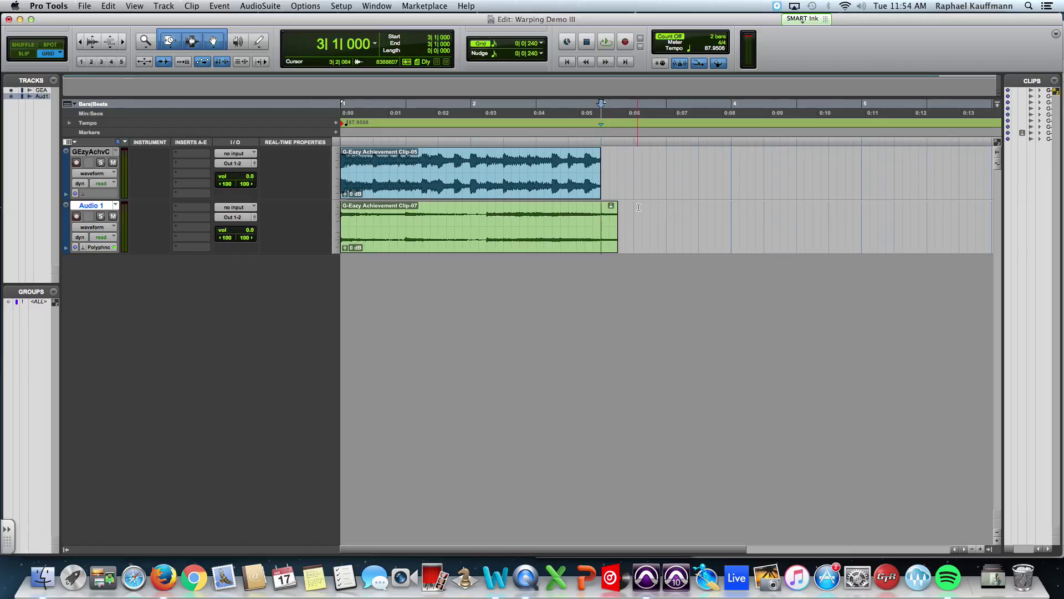
{"action": "key", "text": "super+e"}
{"action": "double_click", "coordinate": [617, 221]}
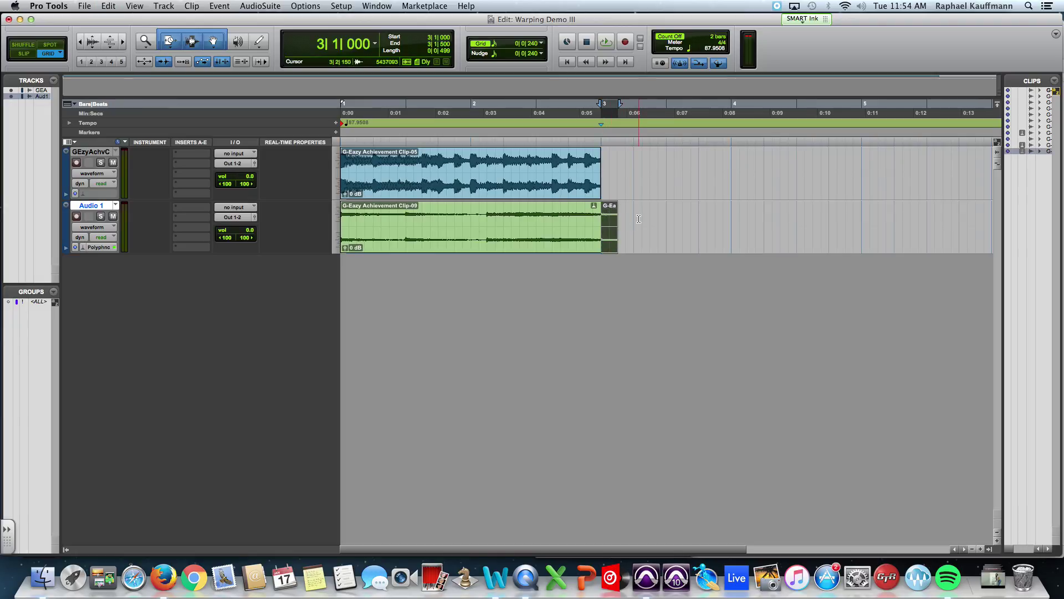
{"action": "key", "text": "Delete"}
{"action": "key", "text": "super+bracketright"}
{"action": "key", "text": "super+bracketright"}
{"action": "key", "text": "super+bracketright"}
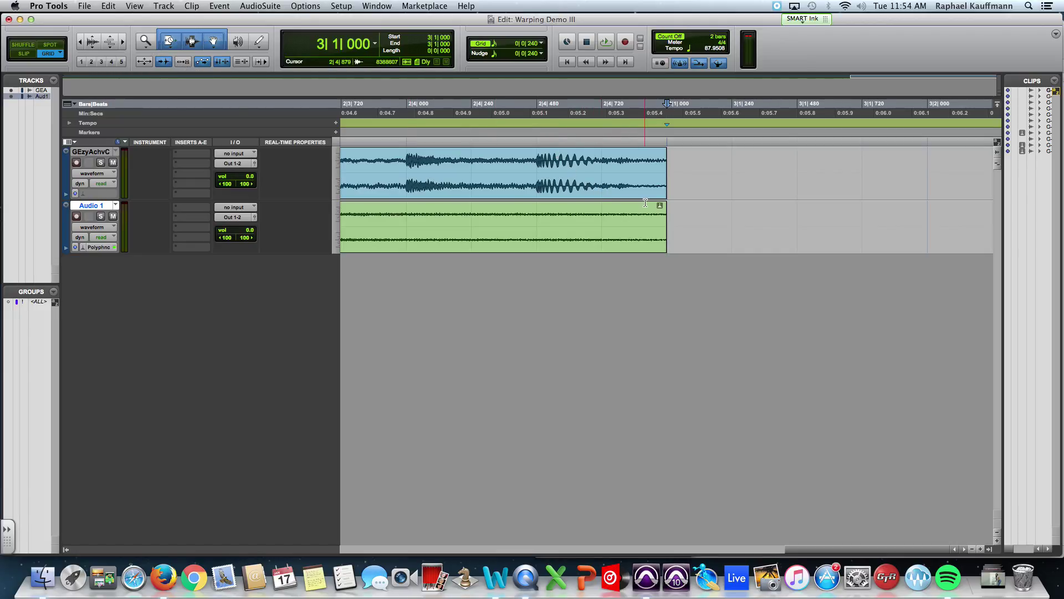
- Switch the Edit mode to Slip and select the drum break clip
{"action": "left_click", "coordinate": [37, 53]}
{"action": "left_click", "coordinate": [32, 56]}
{"action": "left_click", "coordinate": [649, 240]}
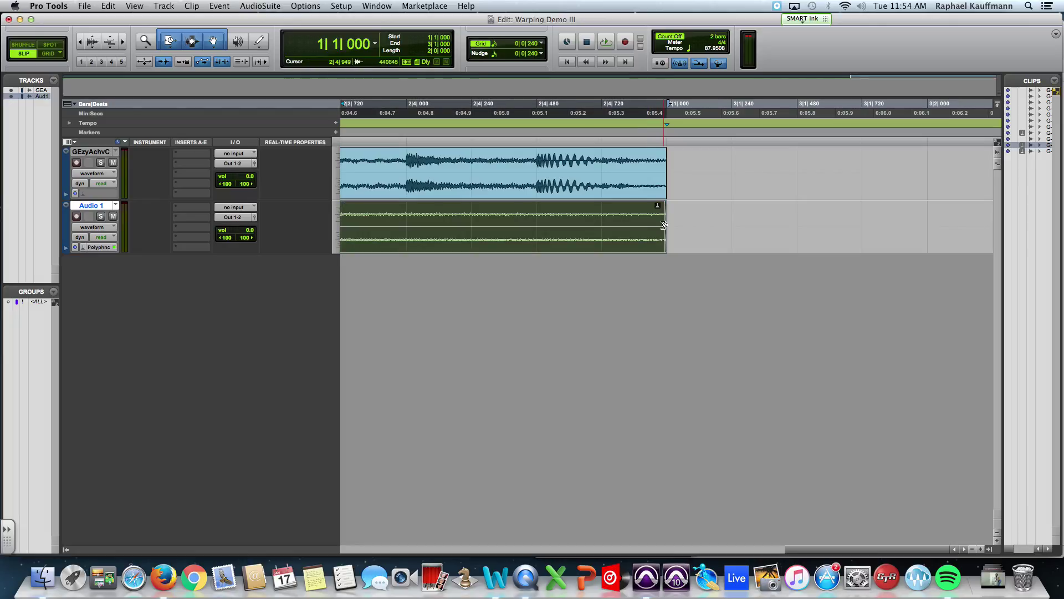
{"action": "left_click", "coordinate": [42, 55]}
- Create a click track, zoom out to bars 1–10 and play back with the click
{"action": "left_click", "coordinate": [102, 63]}
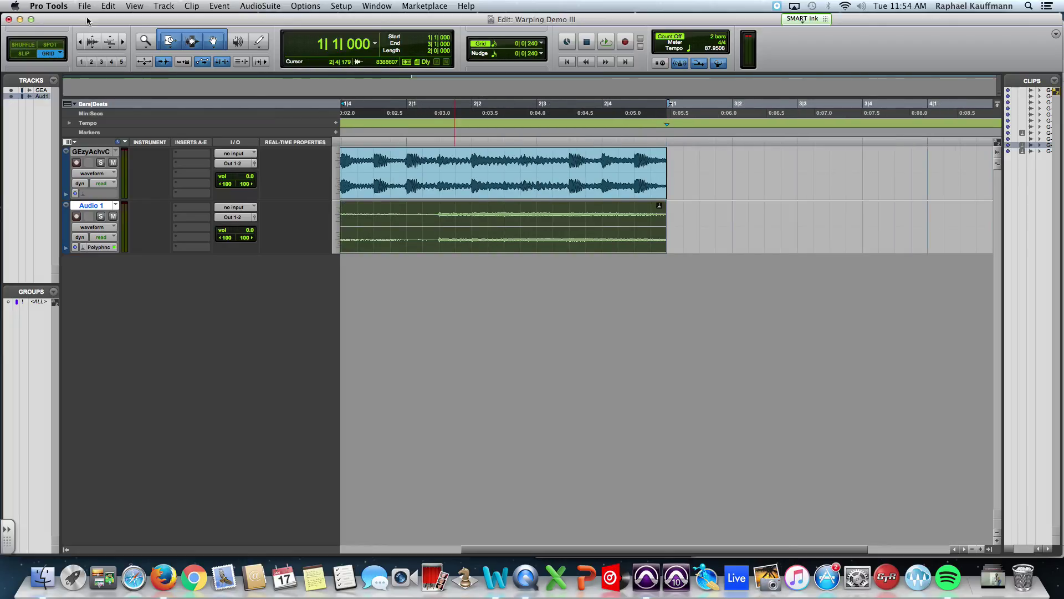
{"action": "left_click", "coordinate": [161, 6]}
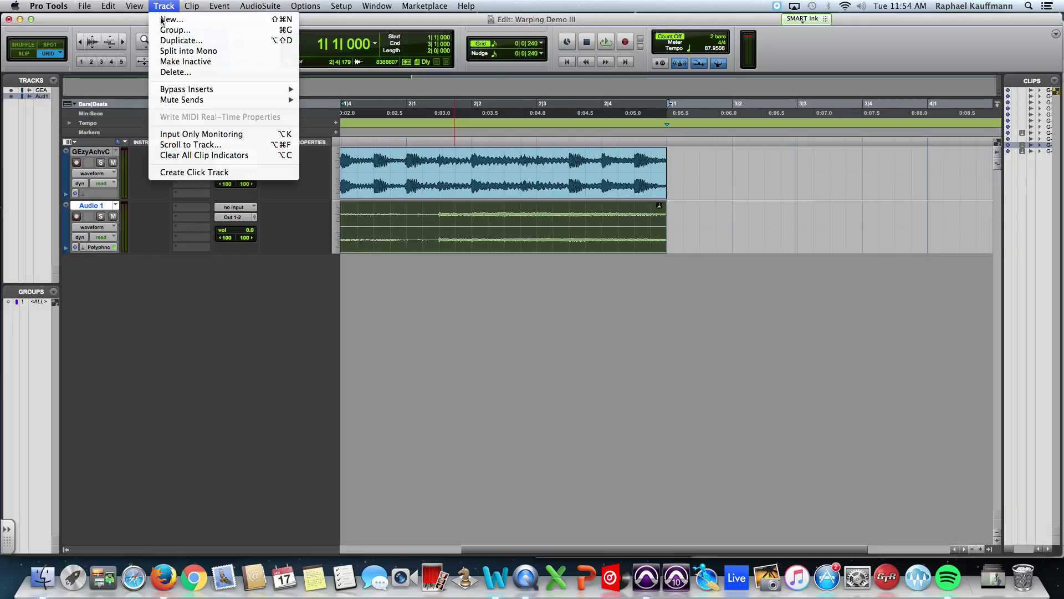
{"action": "left_click", "coordinate": [194, 173]}
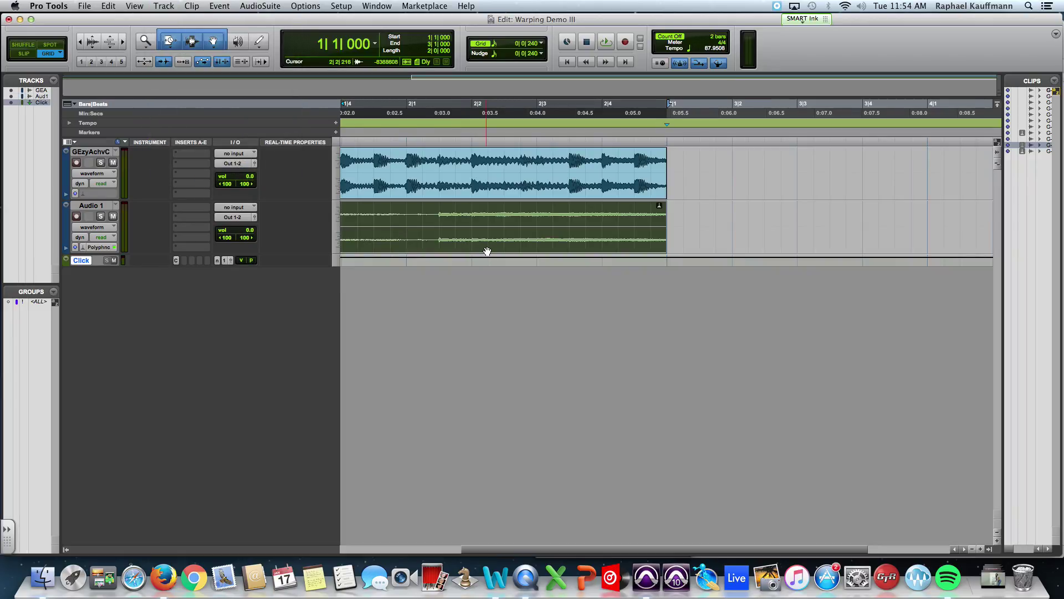
{"action": "key", "text": "super+bracketleft"}
{"action": "key", "text": "super+bracketleft"}
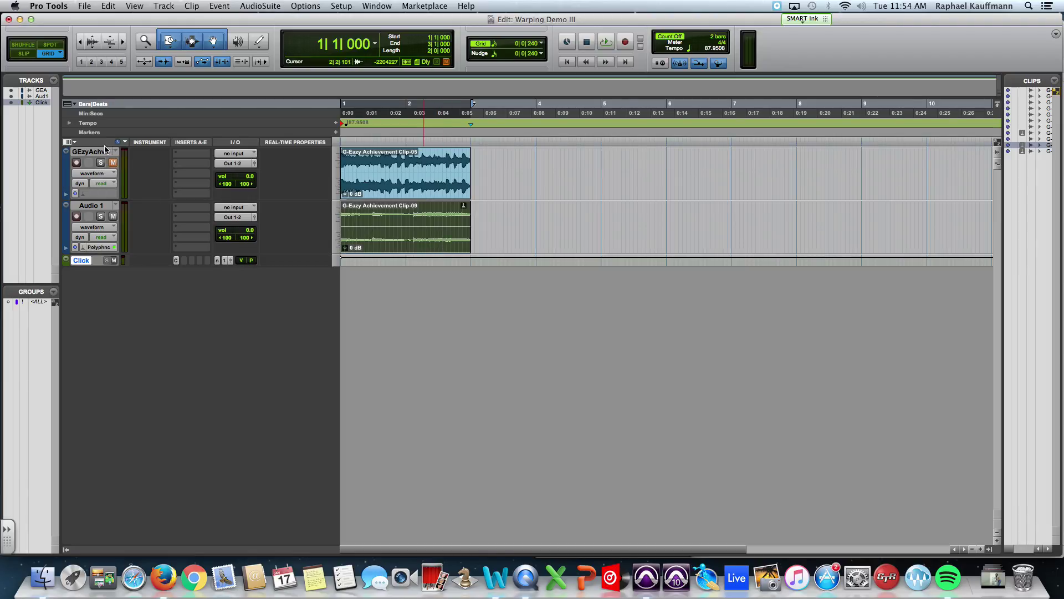
{"action": "key", "text": "space"}
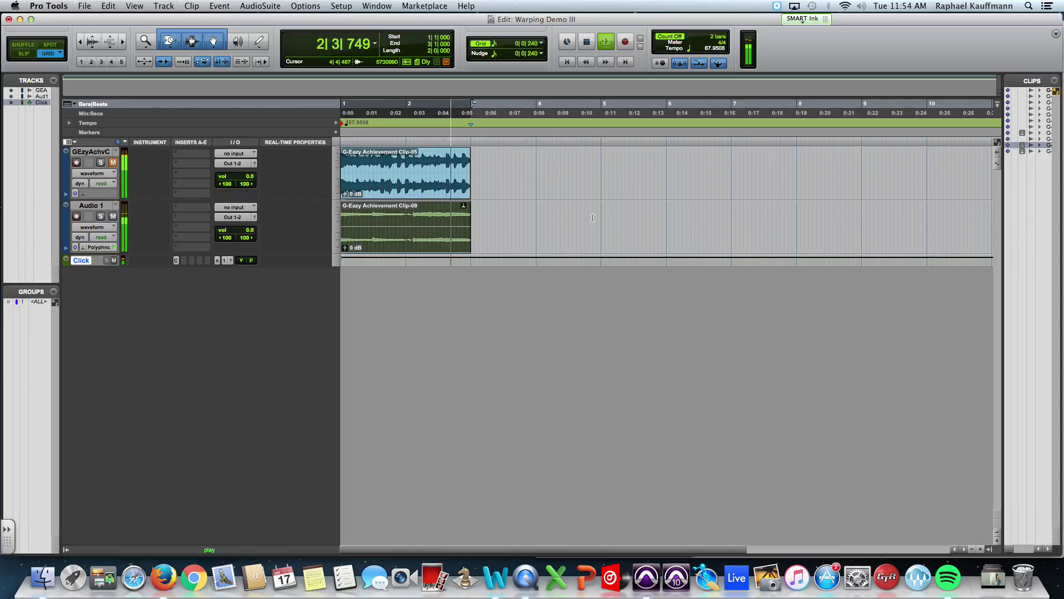
{"action": "key", "text": "space"}
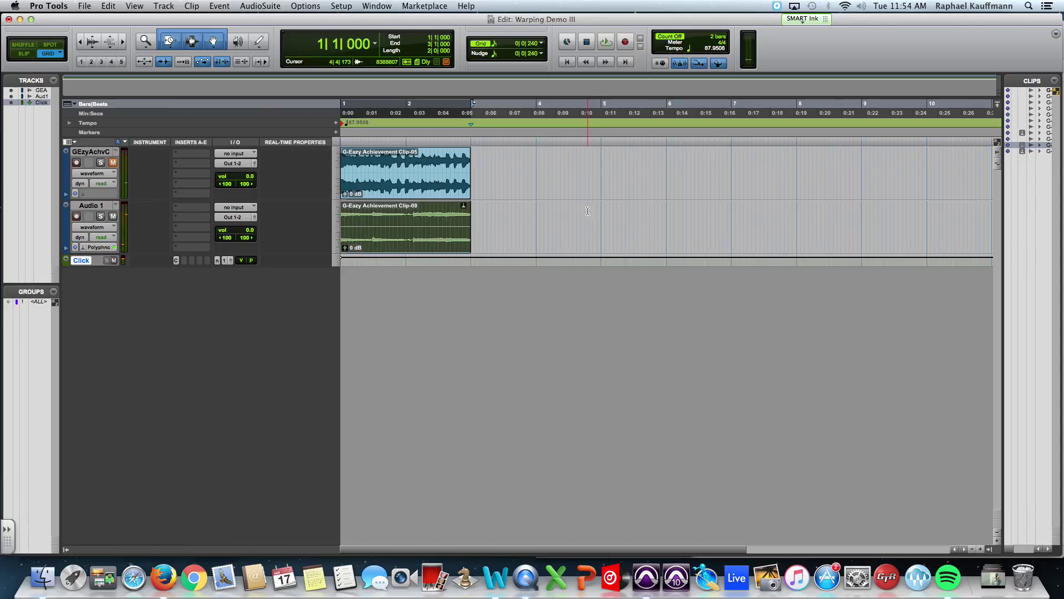
- Select the whole drum break clip and audition it against the click
{"action": "left_click", "coordinate": [587, 211]}
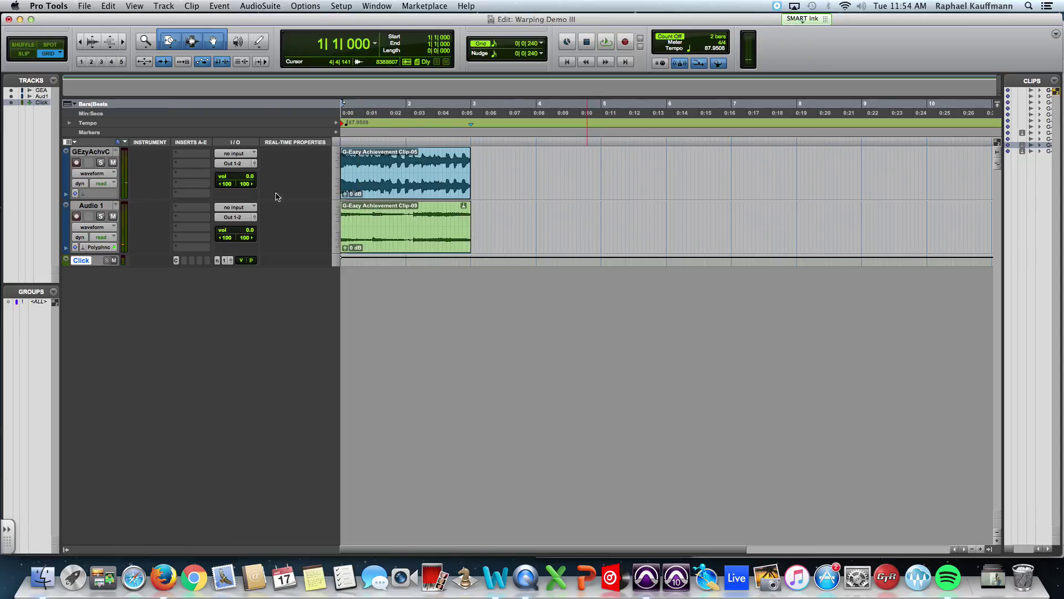
{"action": "left_click", "coordinate": [381, 235]}
{"action": "key", "text": "space"}
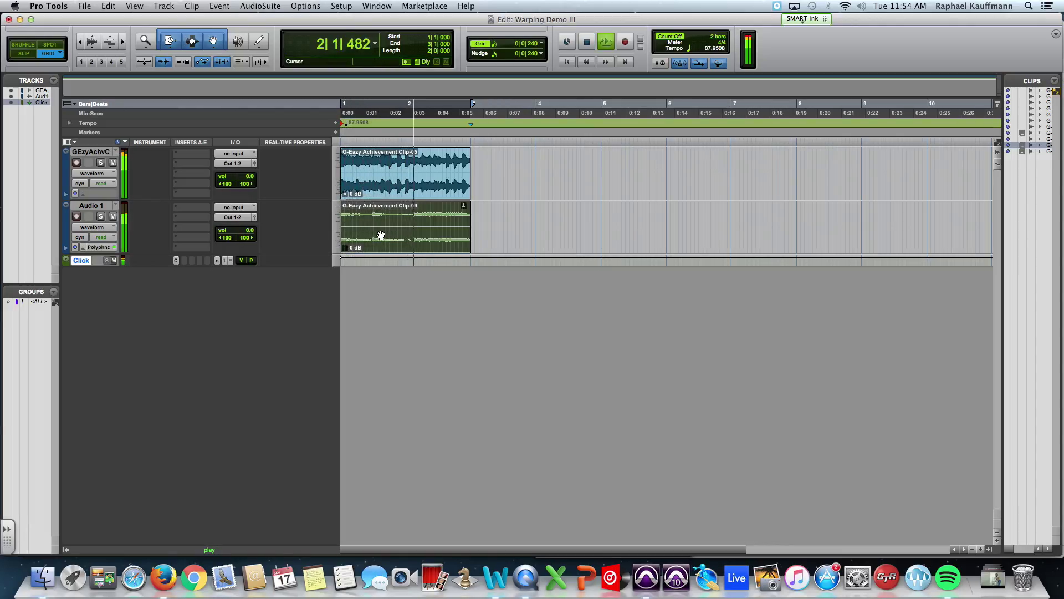
{"action": "key", "text": "space"}
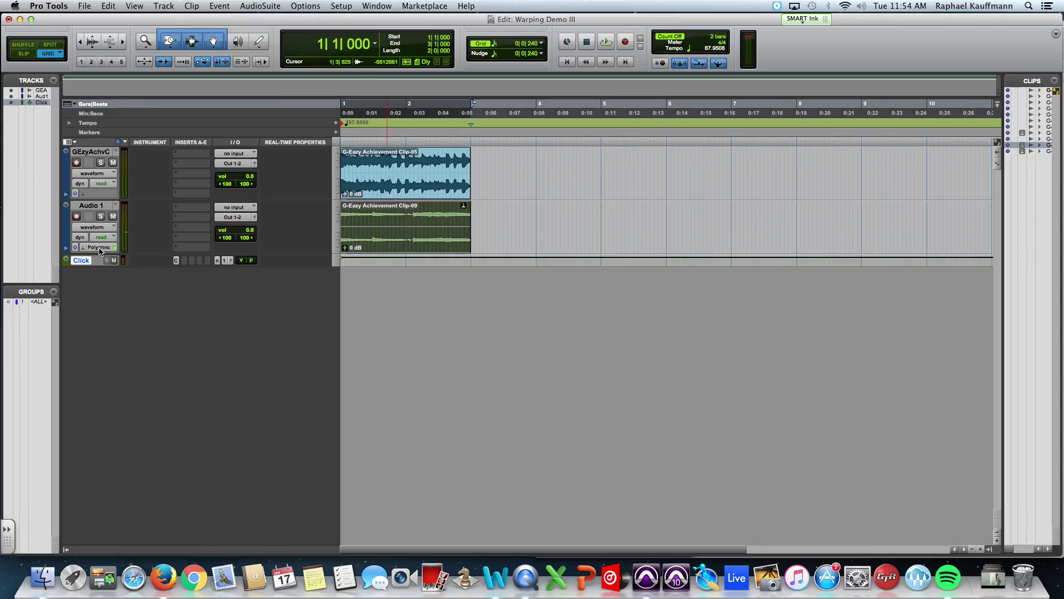
- Open the Elastic Properties window for Clip-09 and move it aside
{"action": "left_click", "coordinate": [224, 7]}
{"action": "mouse_move", "coordinate": [202, 6]}
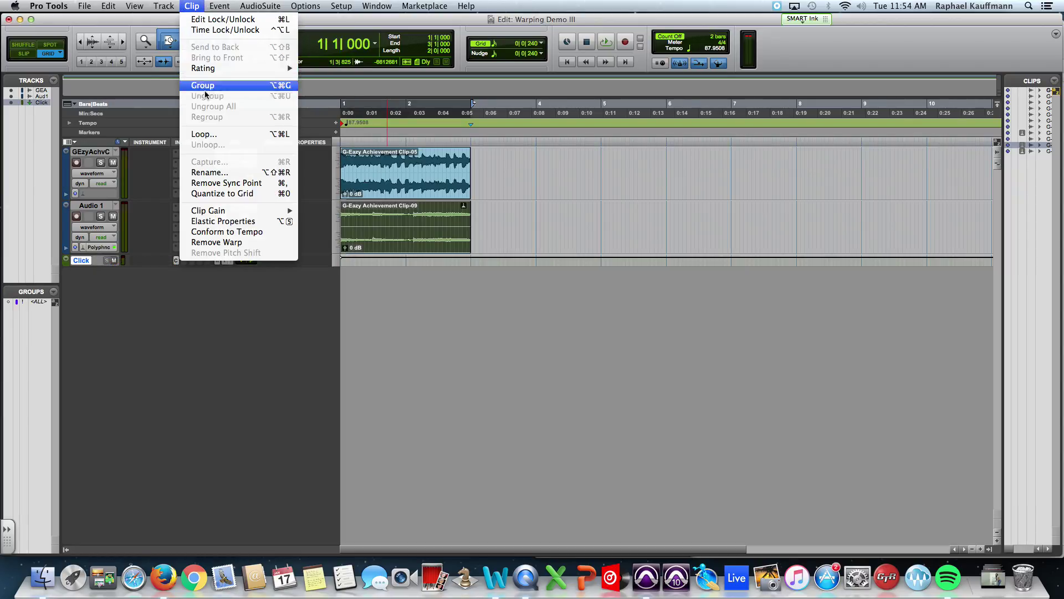
{"action": "left_click", "coordinate": [228, 221]}
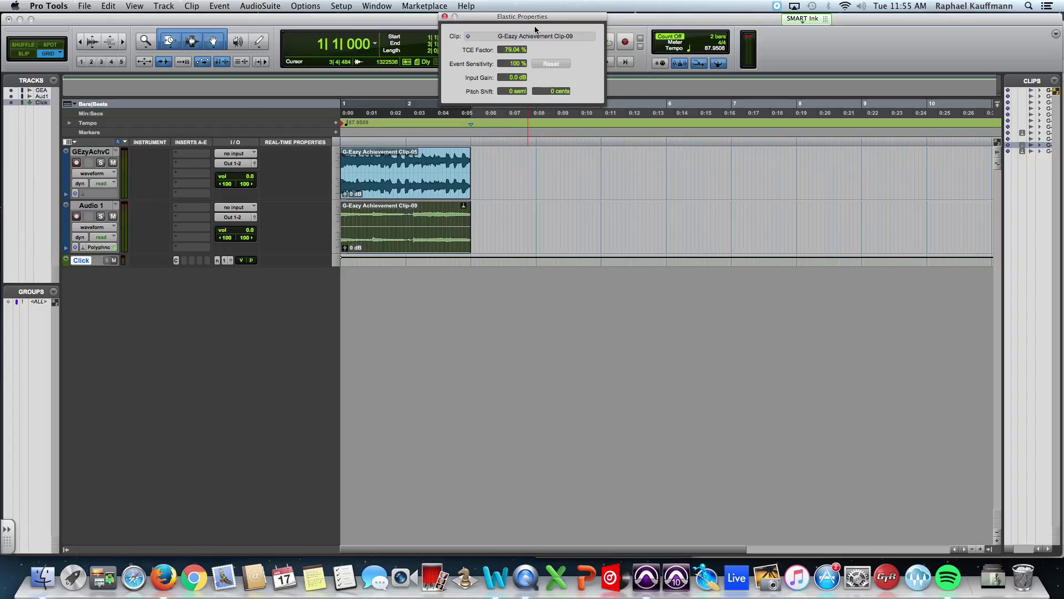
{"action": "left_click_drag", "start_coordinate": [516, 21], "coordinate": [653, 173]}
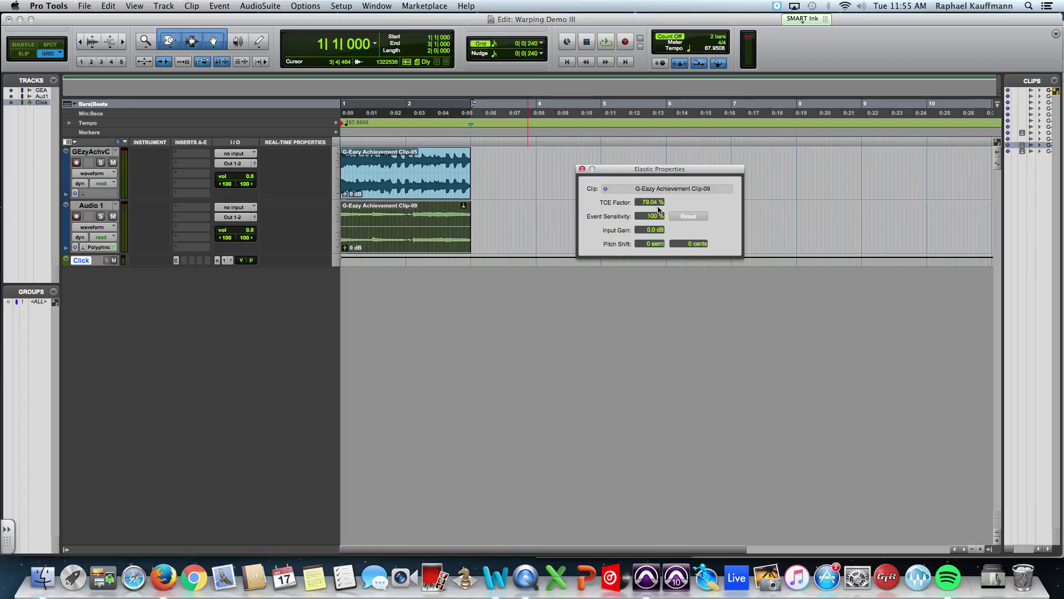
- Raise Clip-09's pitch shift semitone by semitone toward +5, auditioning the sample at each pitch
{"action": "left_click", "coordinate": [652, 244]}
{"action": "key", "text": "Up"}
{"action": "key", "text": "space"}
{"action": "key", "text": "space"}
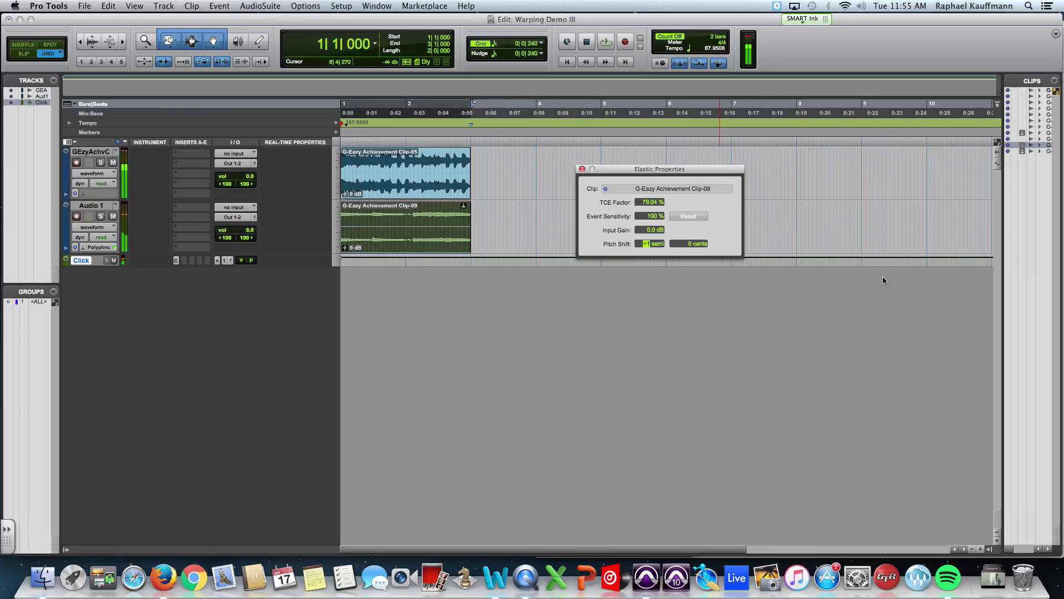
{"action": "key", "text": "space"}
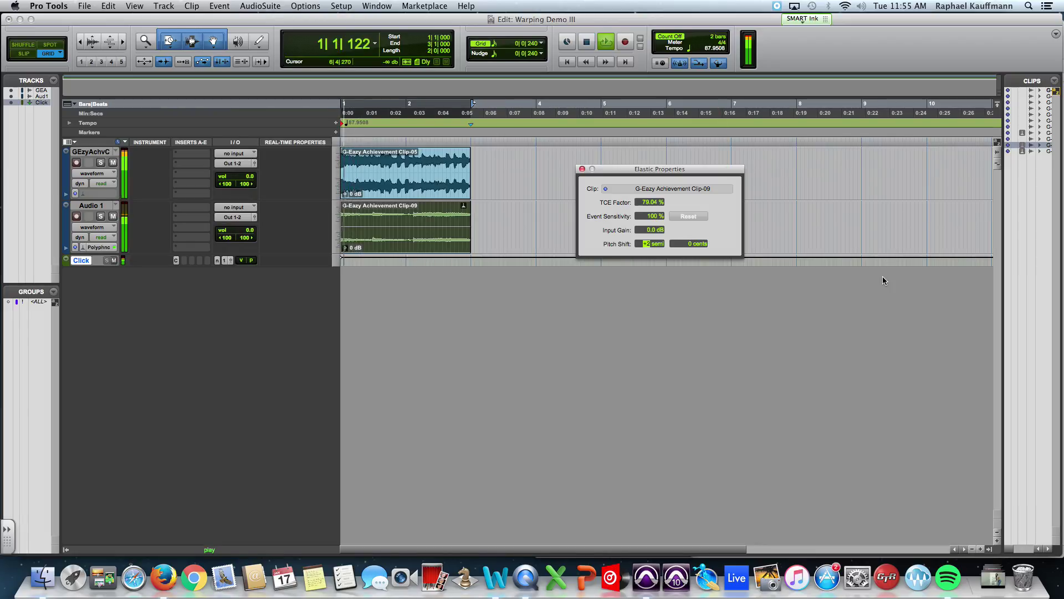
{"action": "key", "text": "space"}
{"action": "key", "text": "space"}
{"action": "key", "text": "space"}
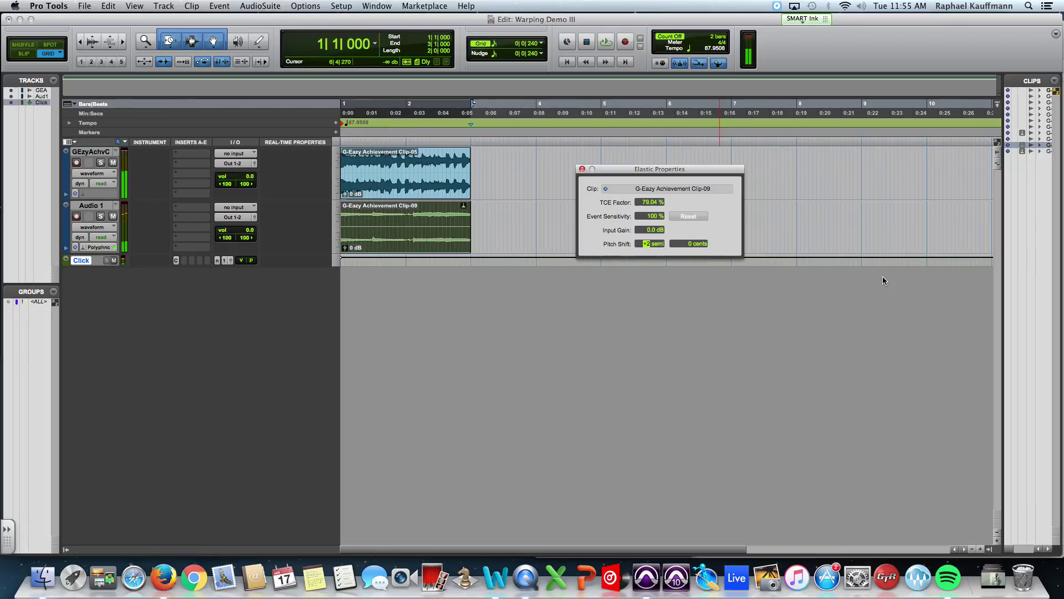
{"action": "key", "text": "space"}
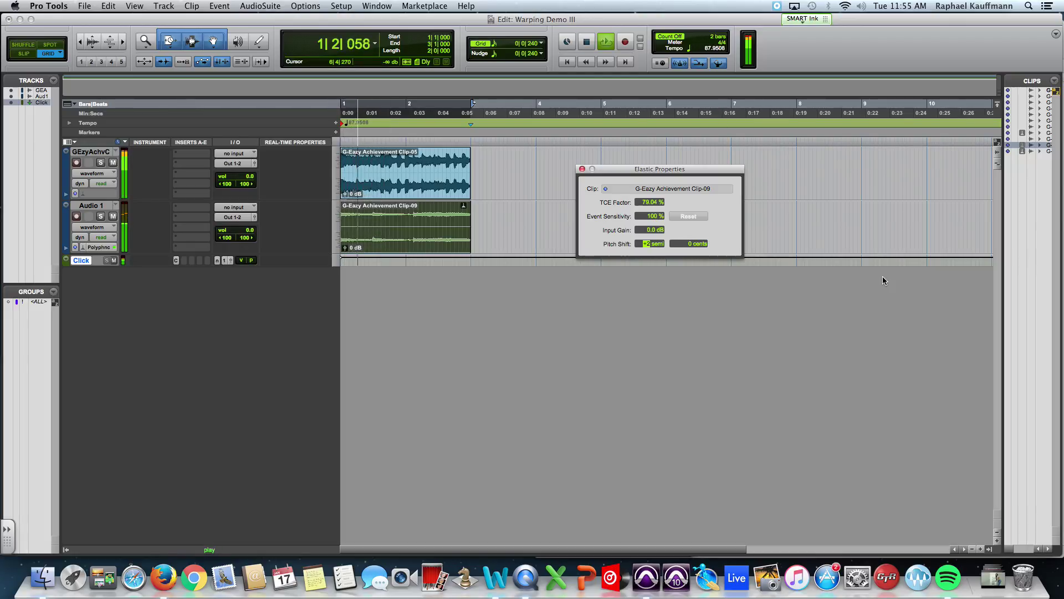
{"action": "key", "text": "space"}
{"action": "key", "text": "Up"}
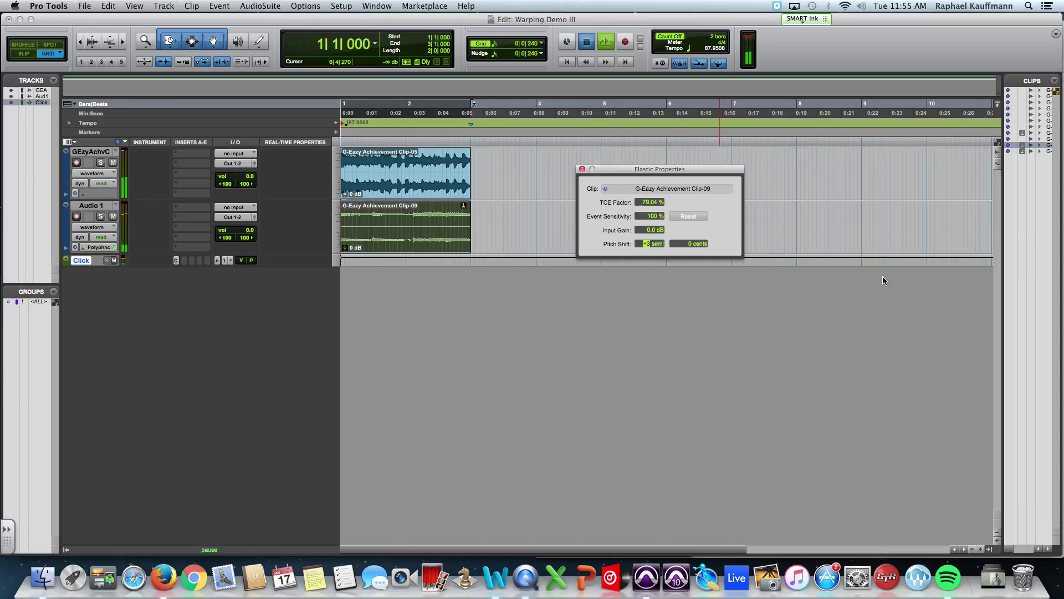
{"action": "key", "text": "space"}
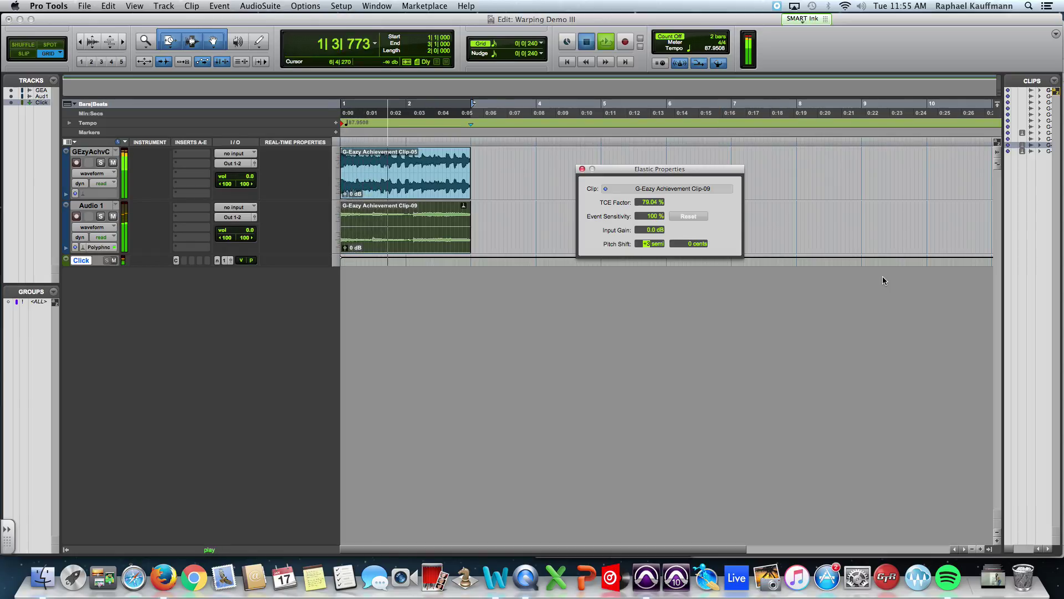
{"action": "key", "text": "space"}
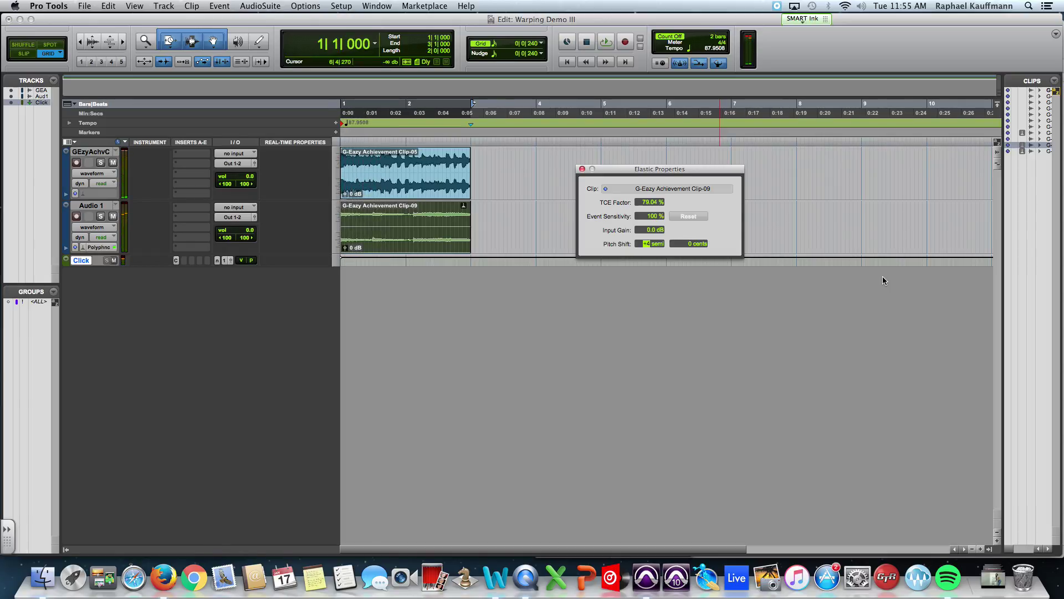
{"action": "key", "text": "space"}
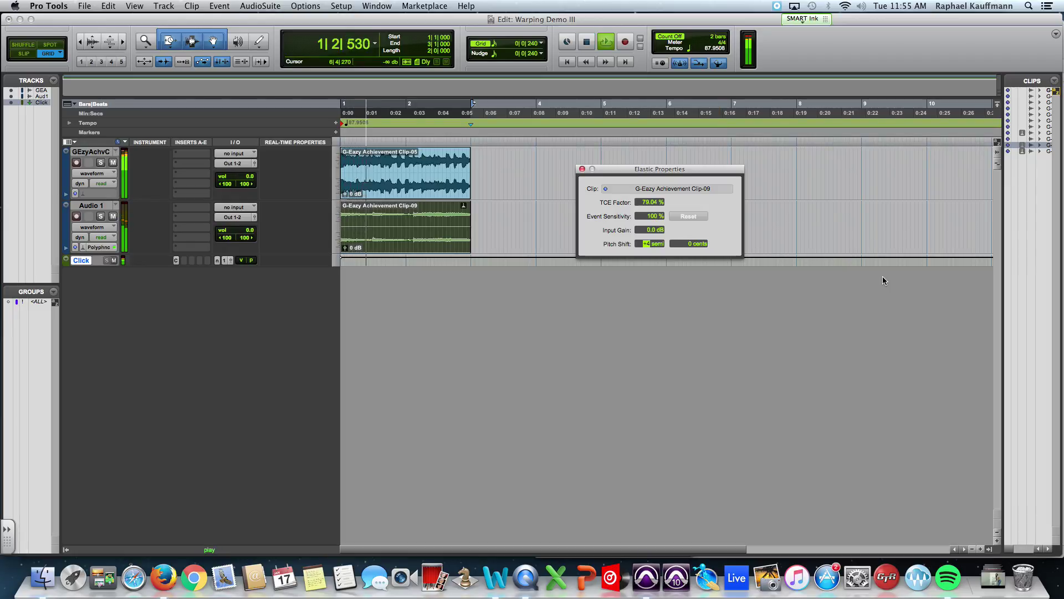
{"action": "key", "text": "space"}
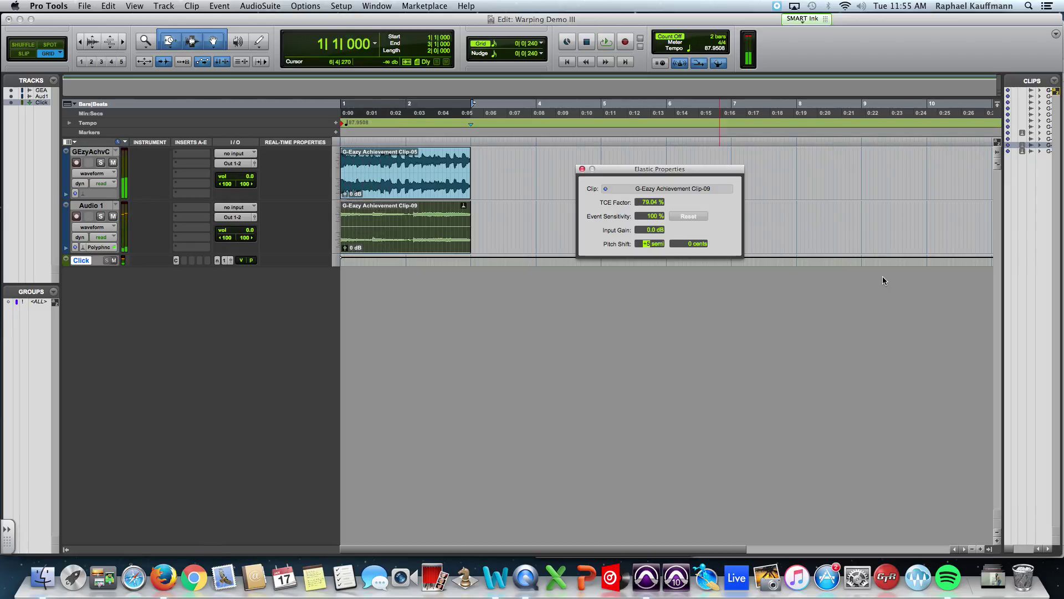
{"action": "key", "text": "space"}
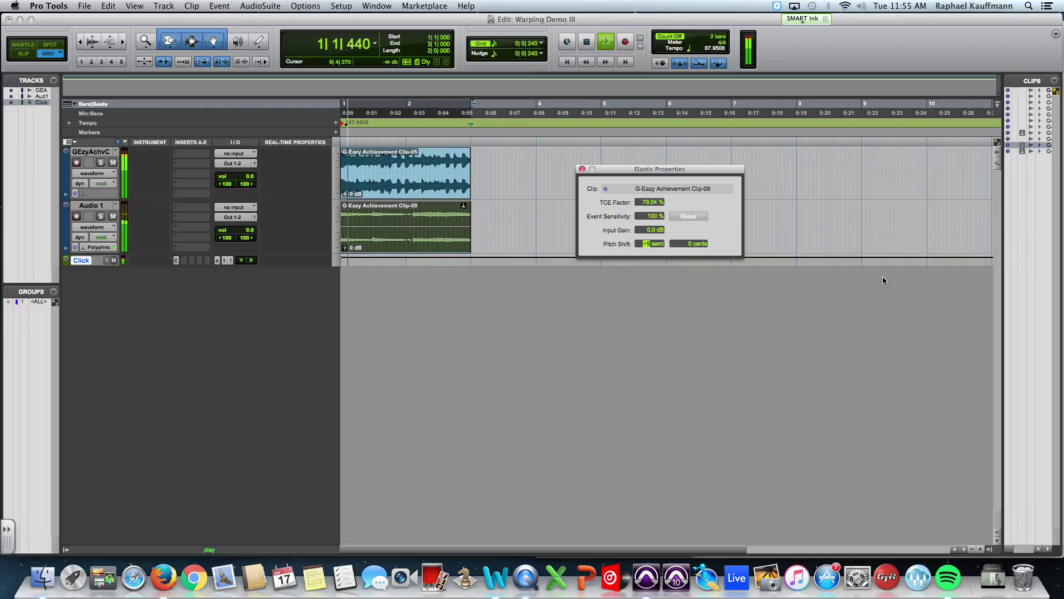
{"action": "key", "text": "space"}
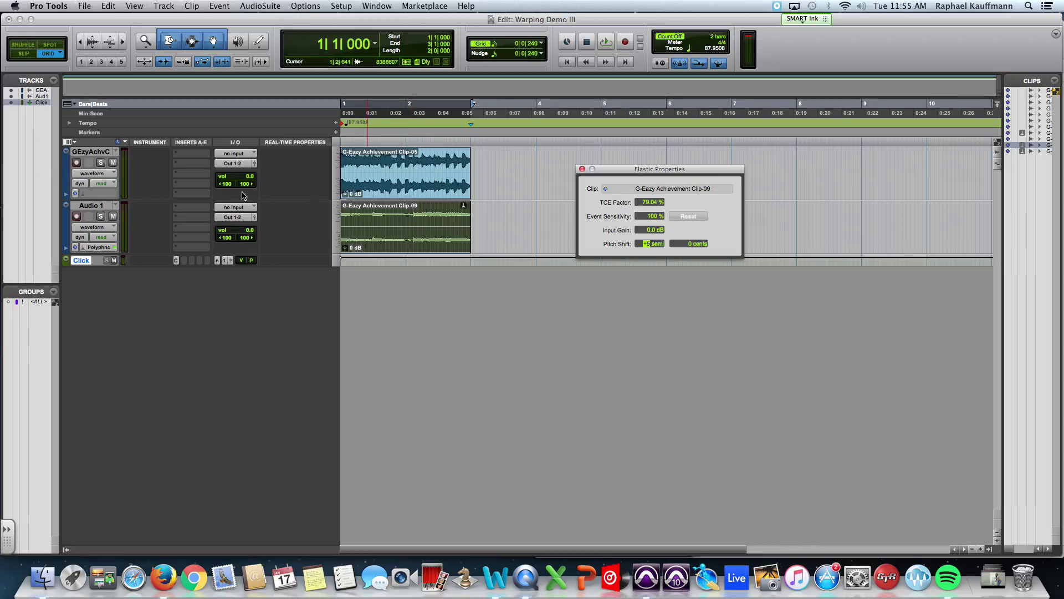
- Mute GEzyAchvC and play the session back without it
{"action": "left_click", "coordinate": [113, 164]}
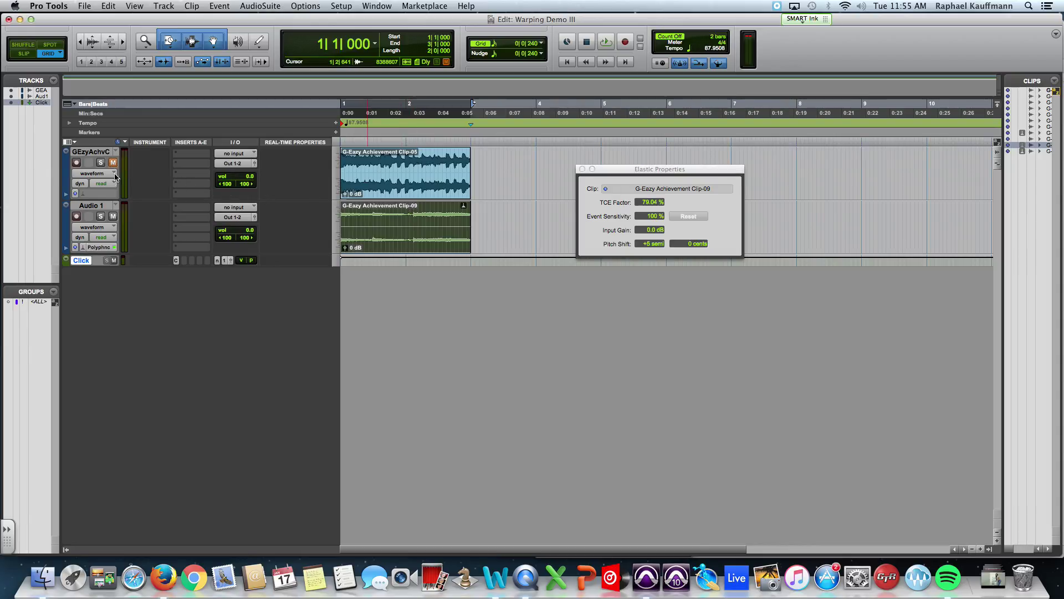
{"action": "key", "text": "space"}
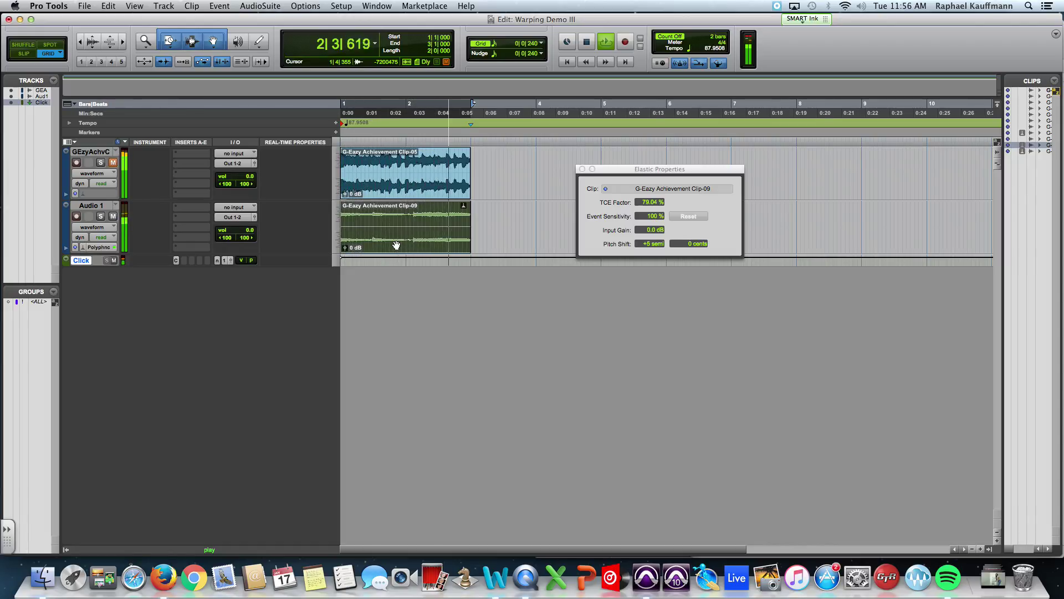
{"action": "key", "text": "space"}
- Unmute and solo GEzyAchvC, and move Clip-05 to start at bar 6
{"action": "left_click", "coordinate": [113, 162]}
{"action": "left_click", "coordinate": [100, 162]}
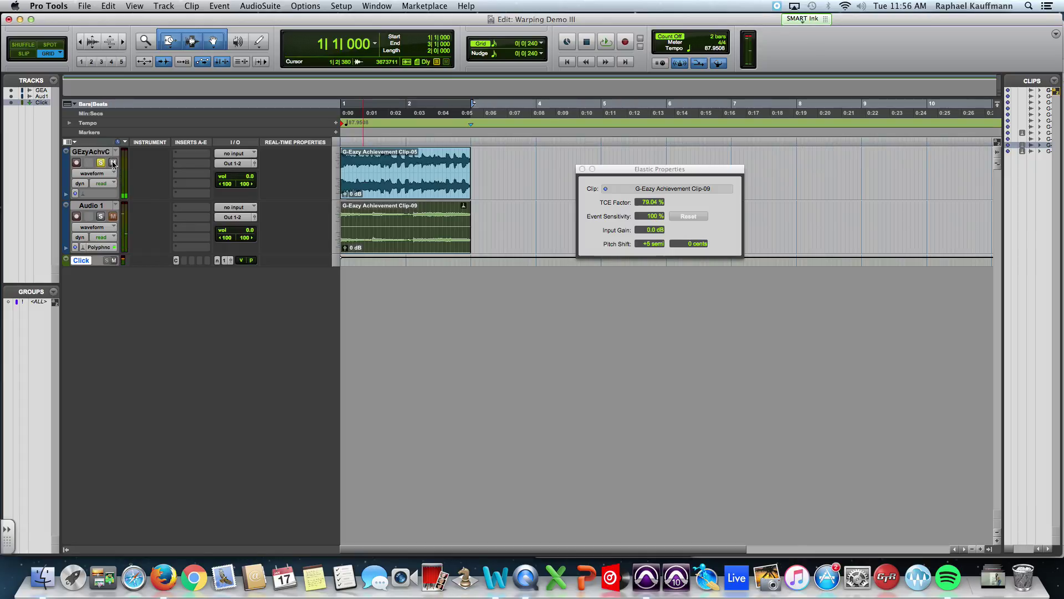
{"action": "left_click_drag", "start_coordinate": [353, 191], "coordinate": [710, 180]}
{"action": "left_click", "coordinate": [582, 170]}
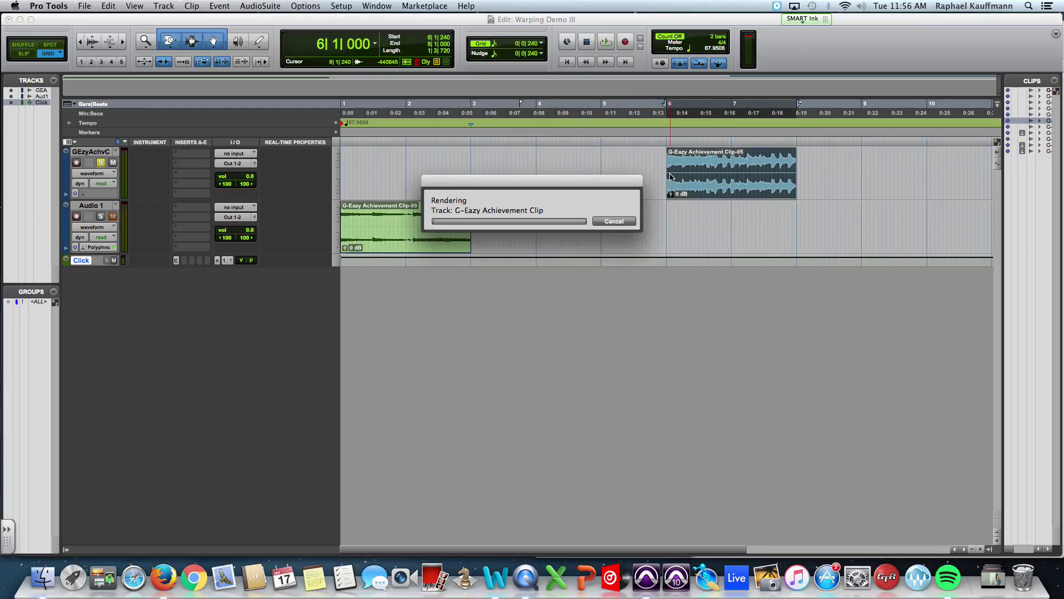
- Undo the warp and time-stretch Clip-05 with the TCE Trim tool to start near bar 1
{"action": "key", "text": "super+z"}
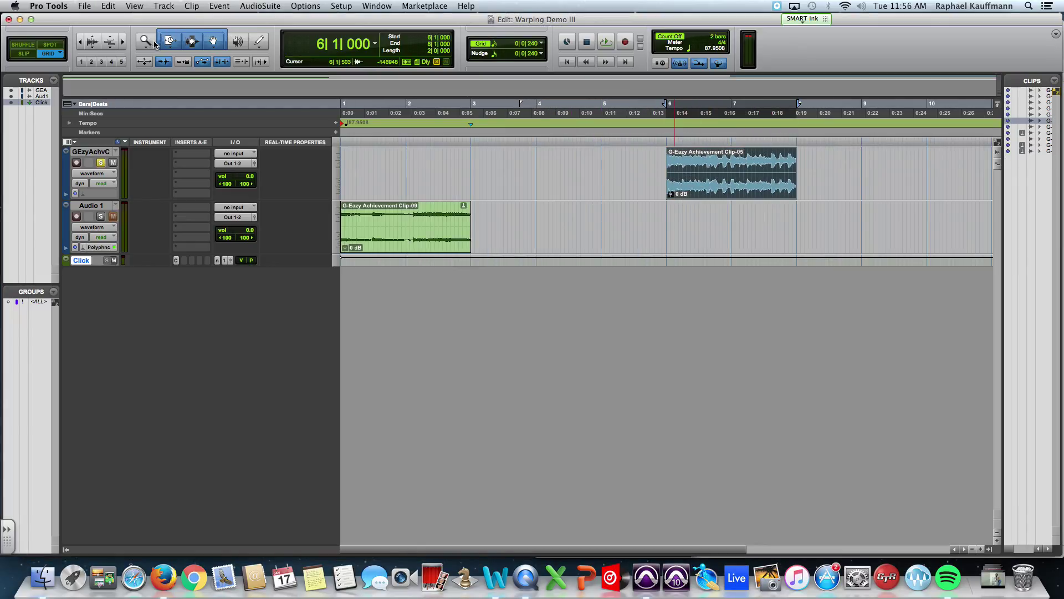
{"action": "left_click_drag", "start_coordinate": [156, 44], "coordinate": [197, 47]}
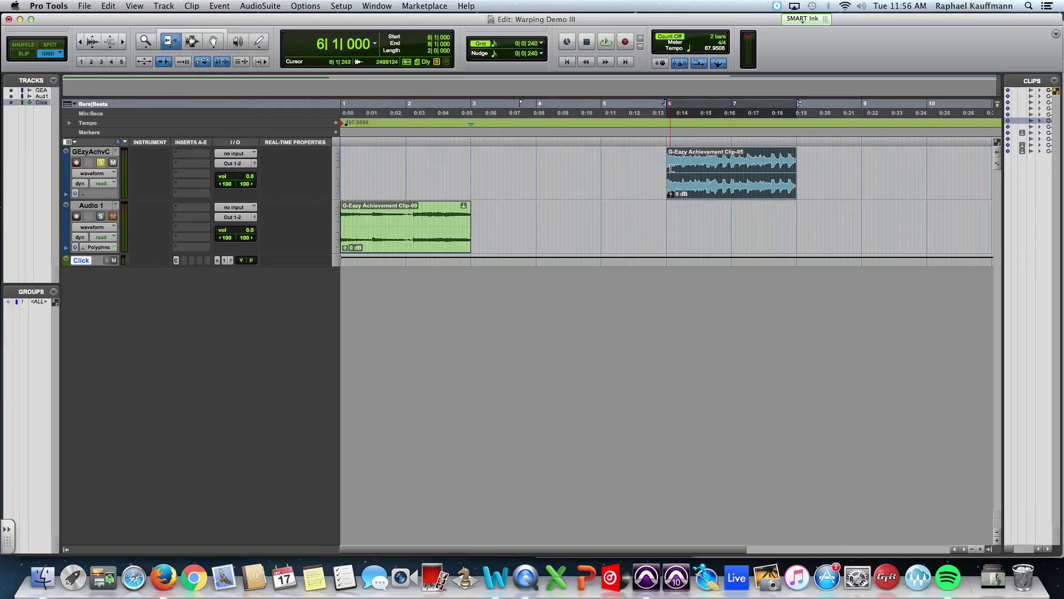
{"action": "left_click_drag", "start_coordinate": [672, 169], "coordinate": [359, 161]}
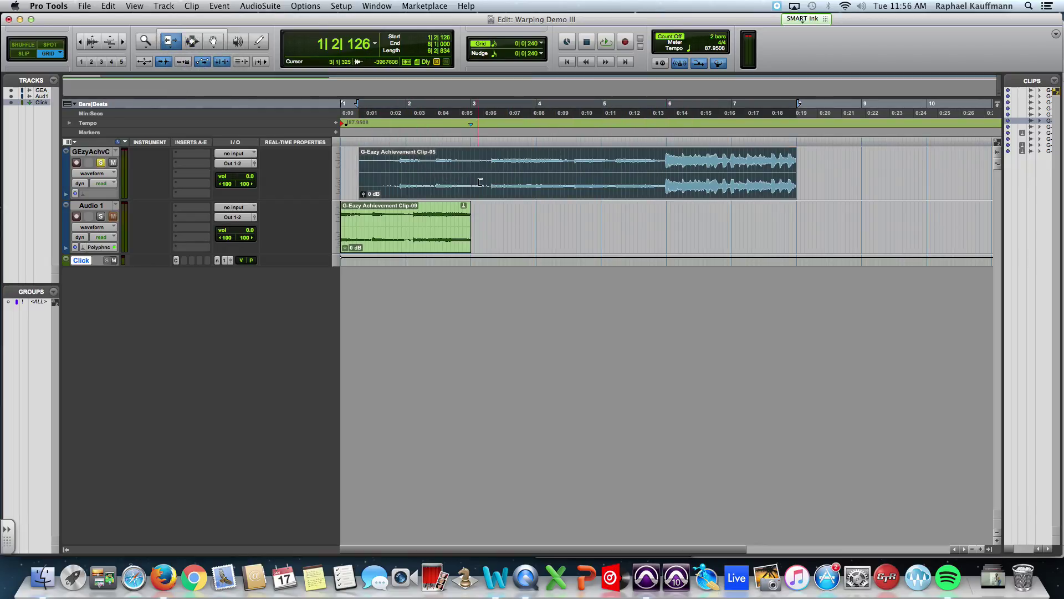
{"action": "left_click", "coordinate": [192, 44]}
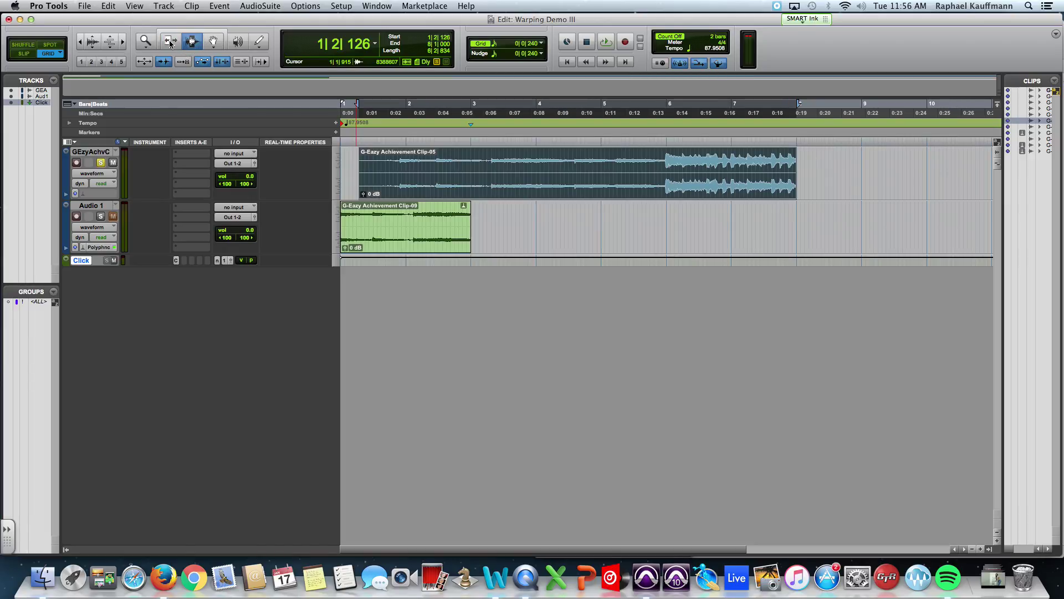
- Split Clip-05 near bar 2 and delete its opening piece
{"action": "left_click", "coordinate": [387, 165]}
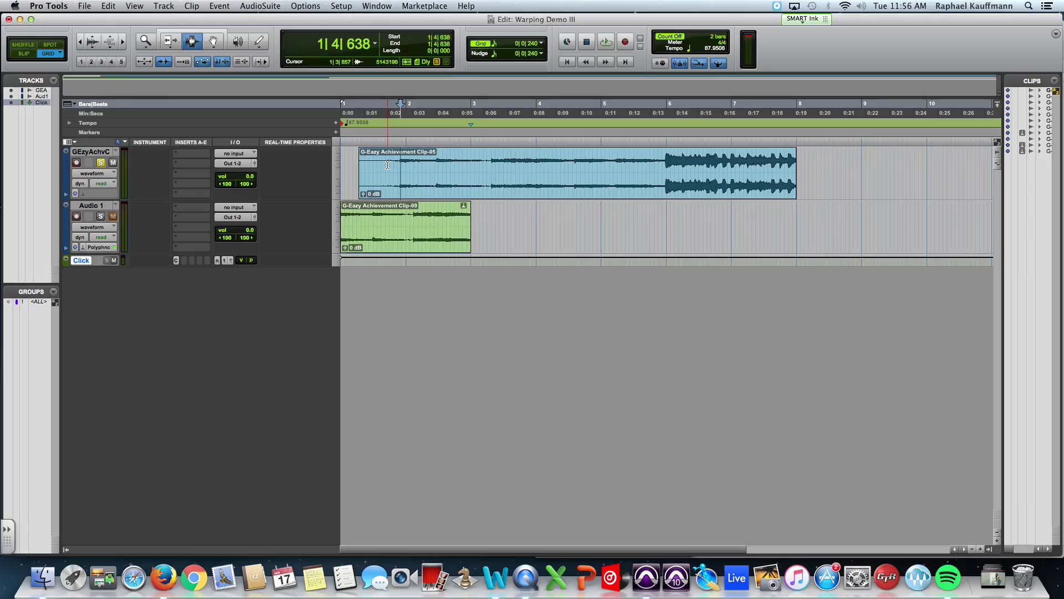
{"action": "key", "text": "super+e"}
{"action": "left_click", "coordinate": [387, 165]}
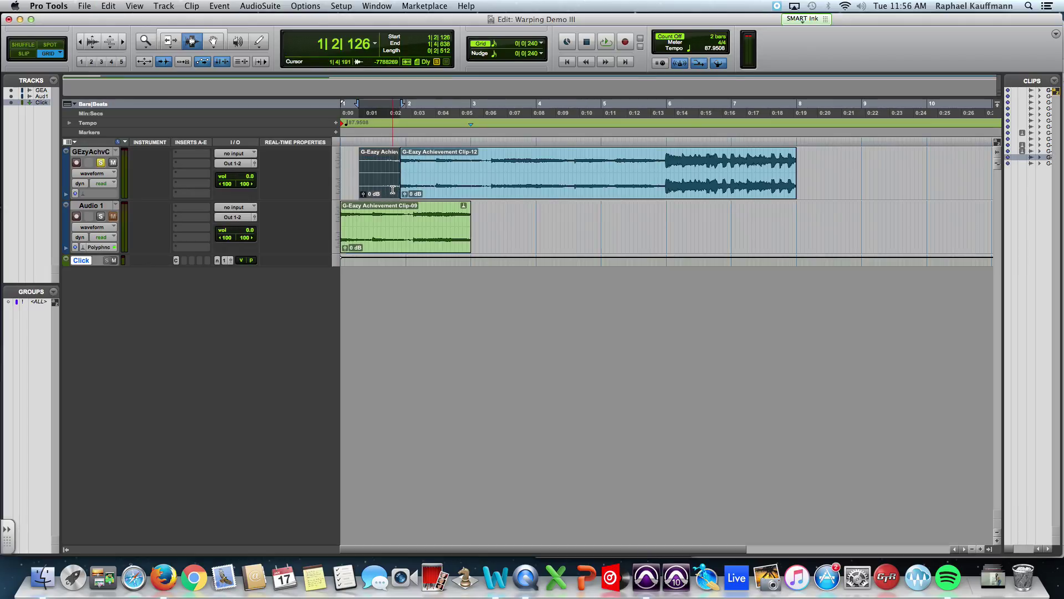
{"action": "key", "text": "Delete"}
- Move the remaining Clip-12 to start at bar 1 and play it back
{"action": "left_click", "coordinate": [192, 32]}
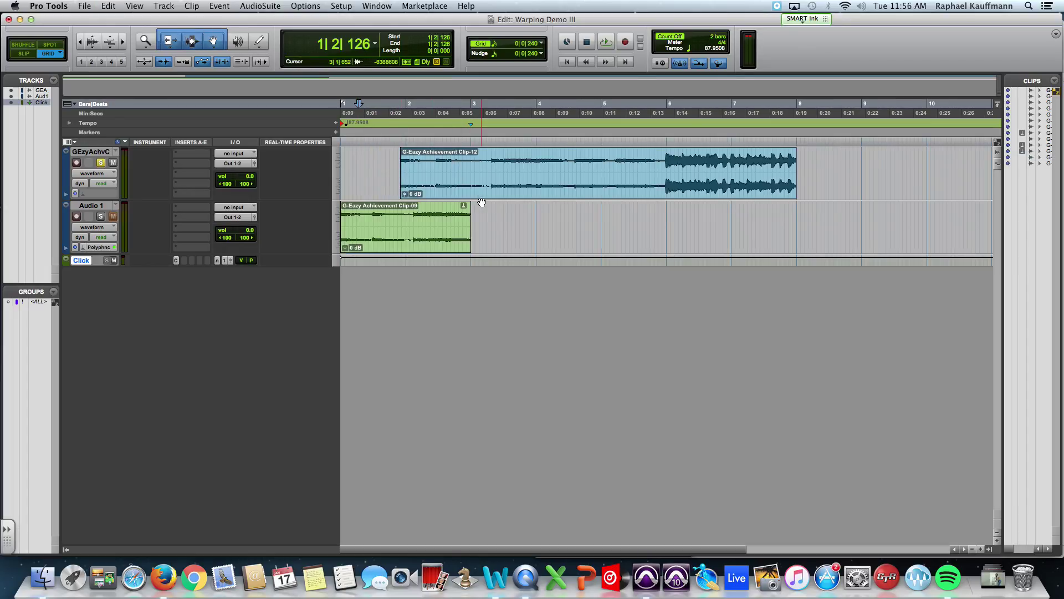
{"action": "left_click", "coordinate": [437, 186]}
{"action": "left_click_drag", "start_coordinate": [437, 186], "coordinate": [377, 186]}
{"action": "key", "text": "space"}
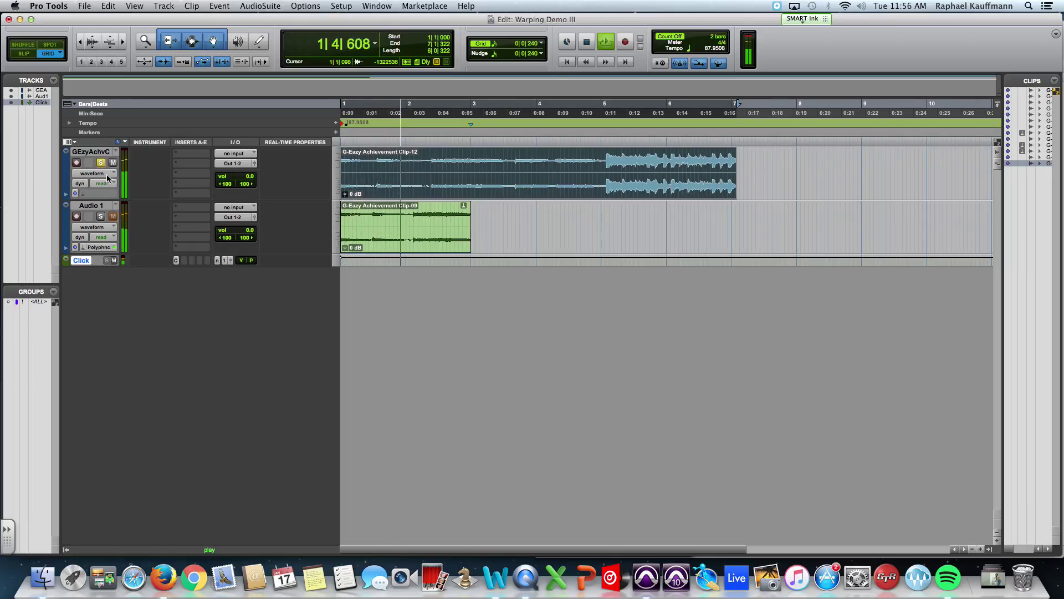
{"action": "key", "text": "space"}
- Audition Audio 1 soloed, then clear both solos, mute GEzyAchvC and play again
{"action": "left_click", "coordinate": [100, 216]}
{"action": "key", "text": "space"}
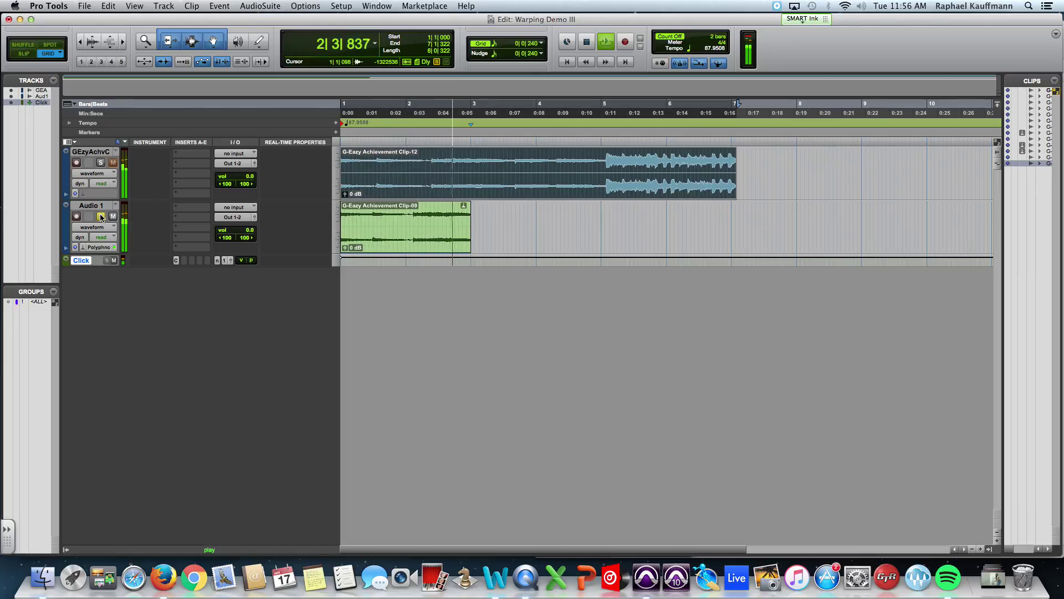
{"action": "key", "text": "space"}
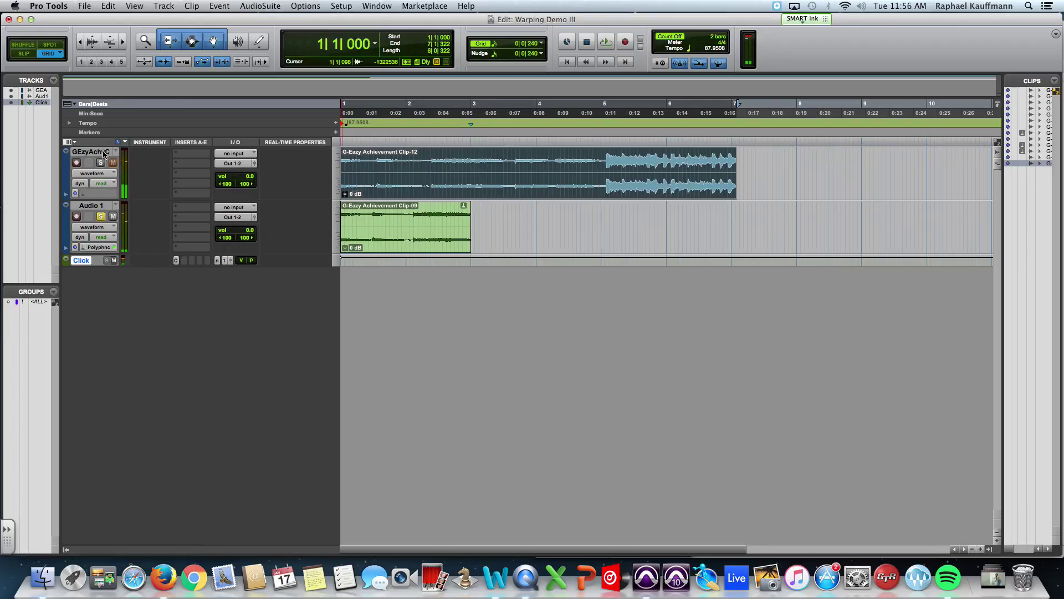
{"action": "left_click", "coordinate": [100, 162]}
{"action": "left_click", "coordinate": [113, 163]}
{"action": "left_click", "coordinate": [100, 217]}
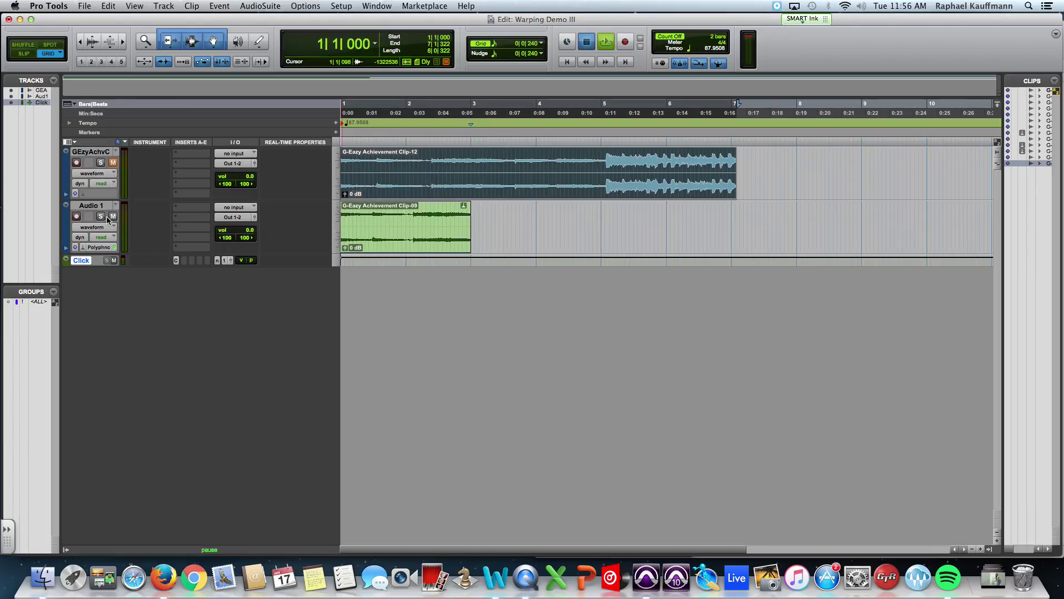
{"action": "key", "text": "space"}
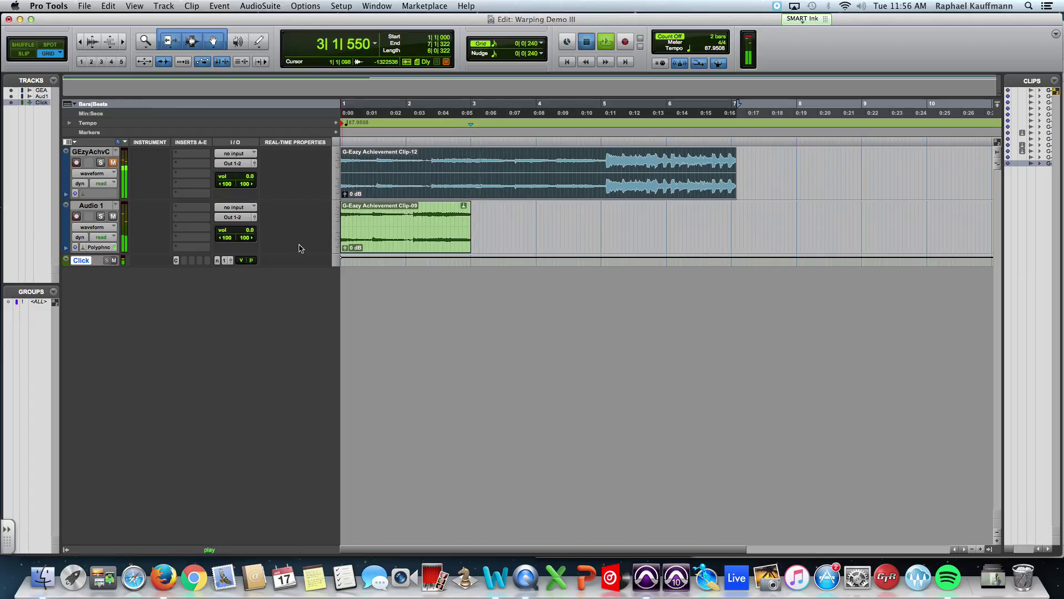
{"action": "key", "text": "space"}
{"action": "left_click", "coordinate": [409, 237]}
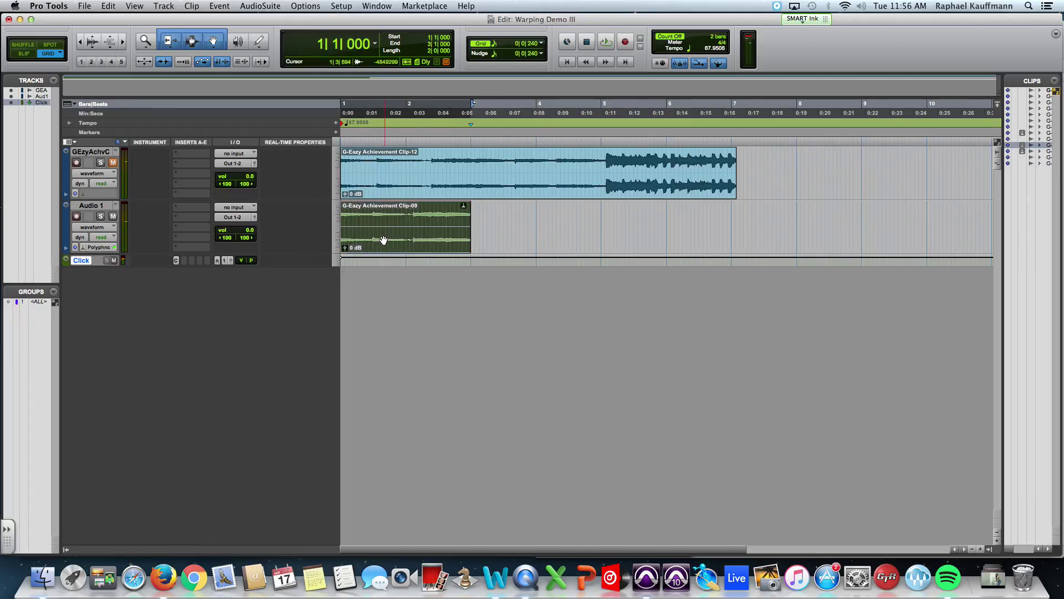
- Select Audio 1 and open a new Workspace file browser
{"action": "left_click", "coordinate": [101, 206]}
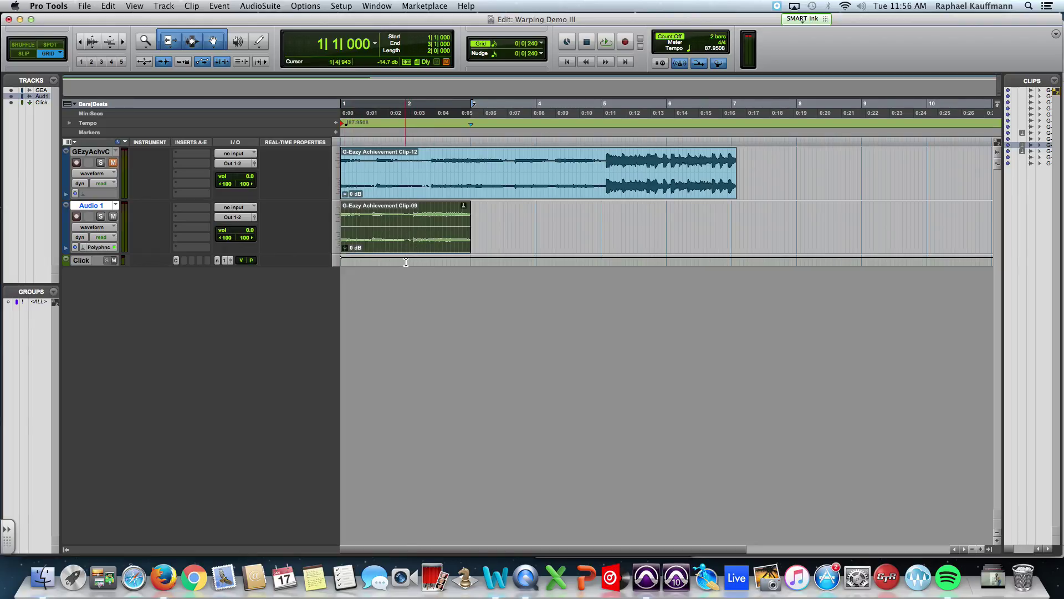
{"action": "left_click", "coordinate": [305, 6]}
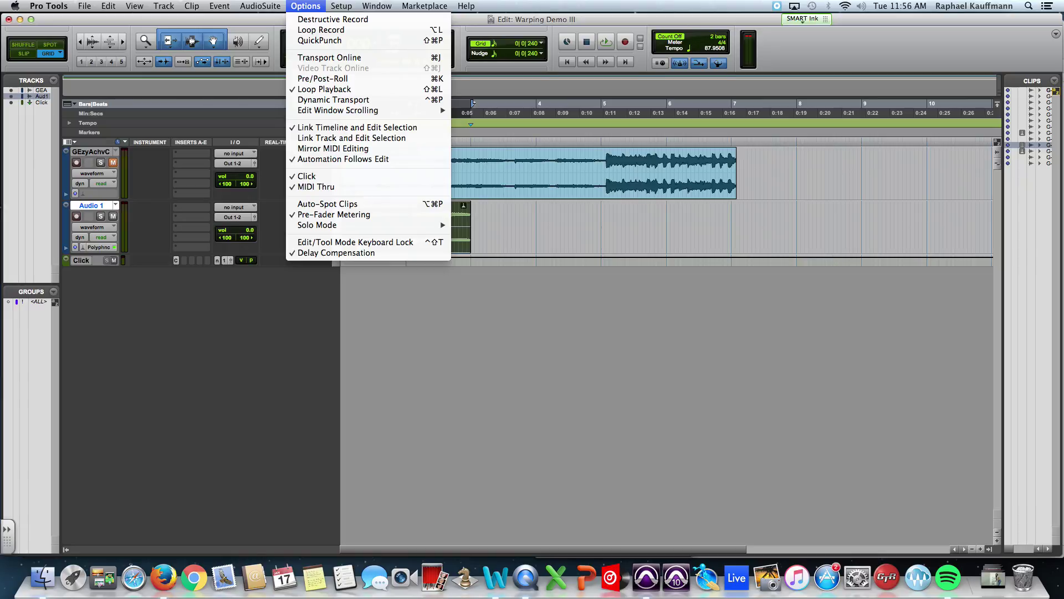
{"action": "mouse_move", "coordinate": [387, 9]}
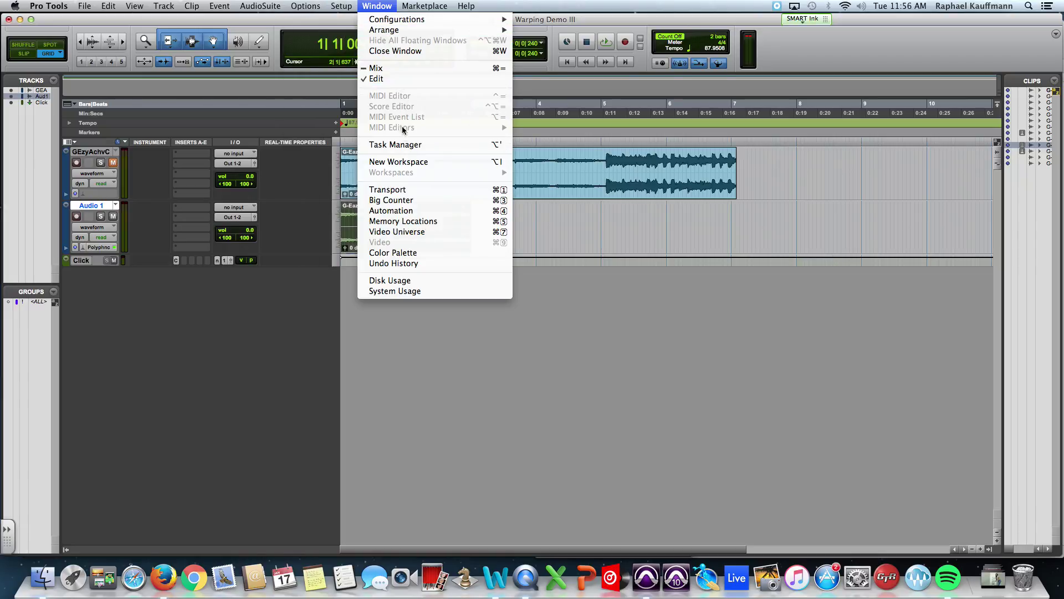
{"action": "left_click", "coordinate": [405, 161]}
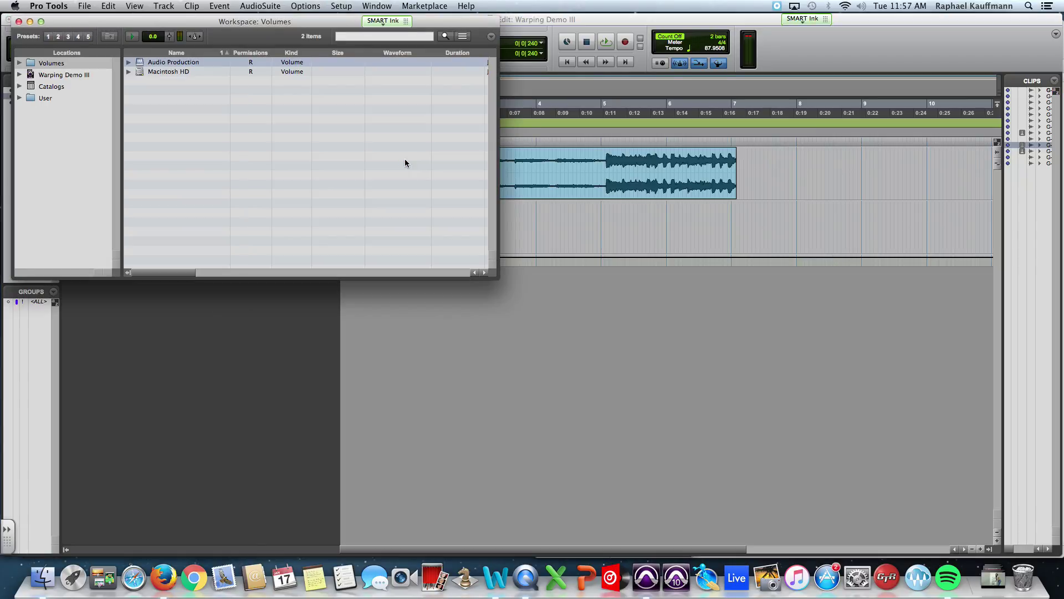
- Browse Audio Production > Share > Sample Material and open the Loops folder's 146 items
{"action": "left_click", "coordinate": [129, 63]}
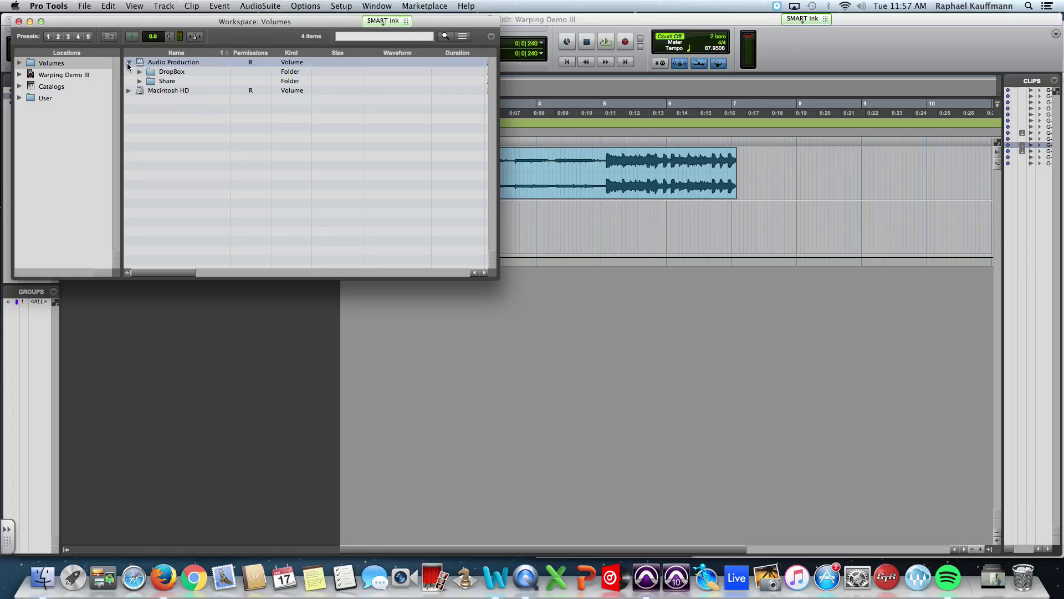
{"action": "left_click", "coordinate": [129, 63]}
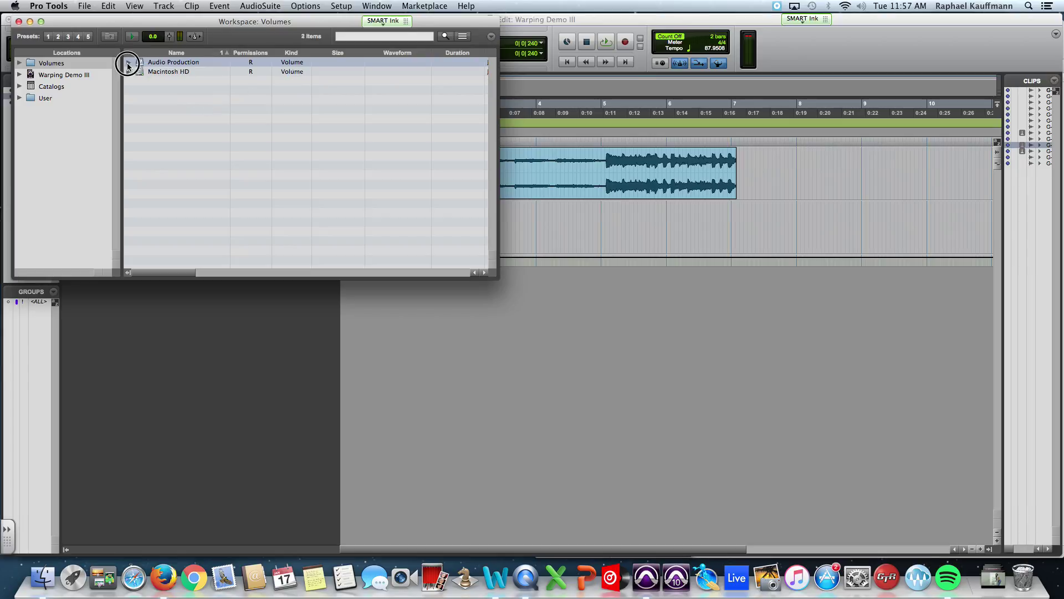
{"action": "left_click", "coordinate": [19, 63]}
{"action": "left_click", "coordinate": [32, 75]}
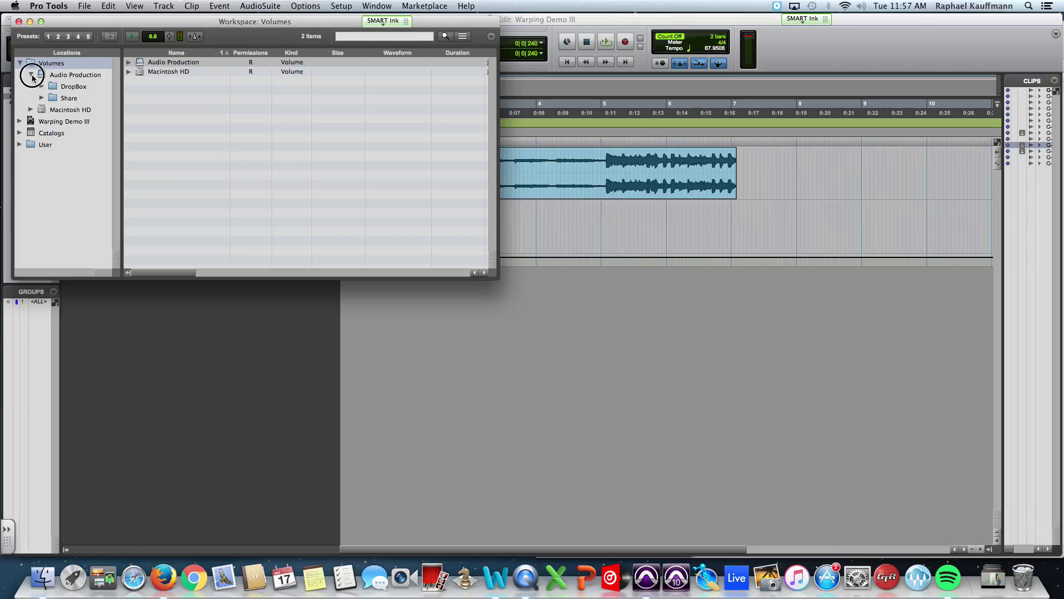
{"action": "left_click", "coordinate": [42, 98]}
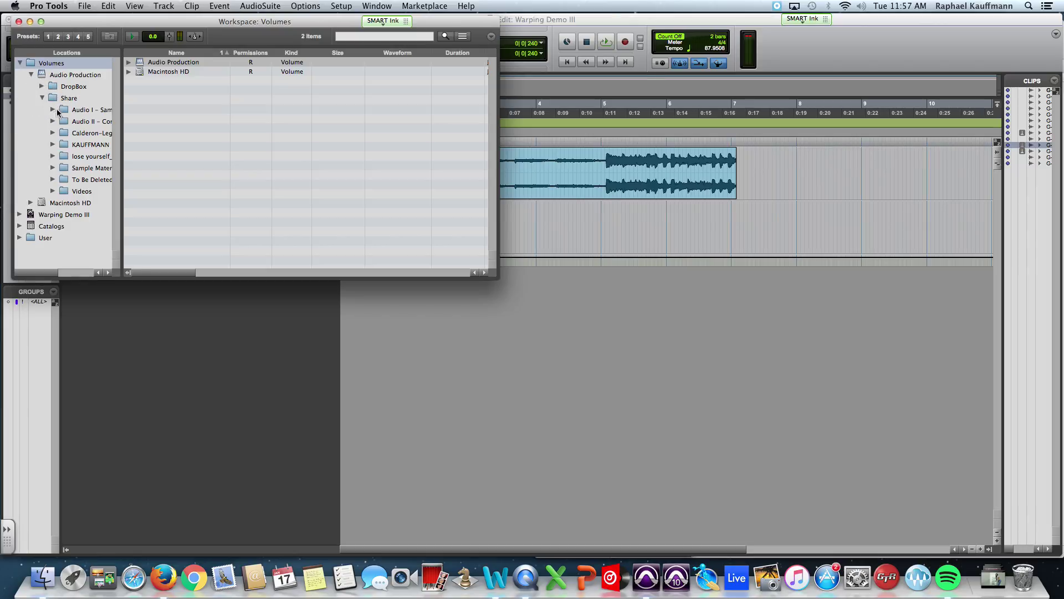
{"action": "left_click", "coordinate": [53, 168]}
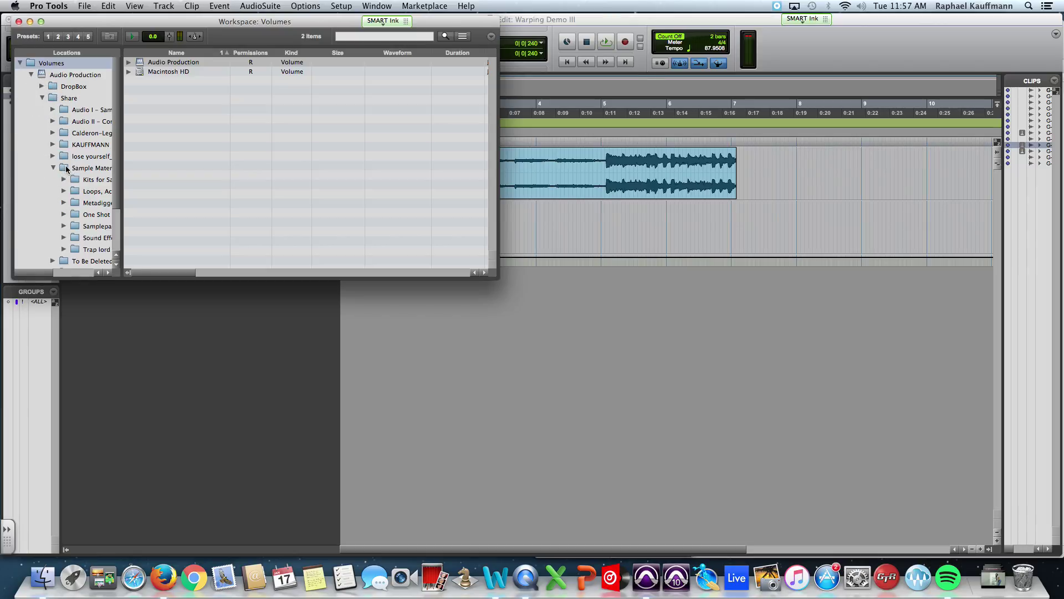
{"action": "double_click", "coordinate": [79, 192]}
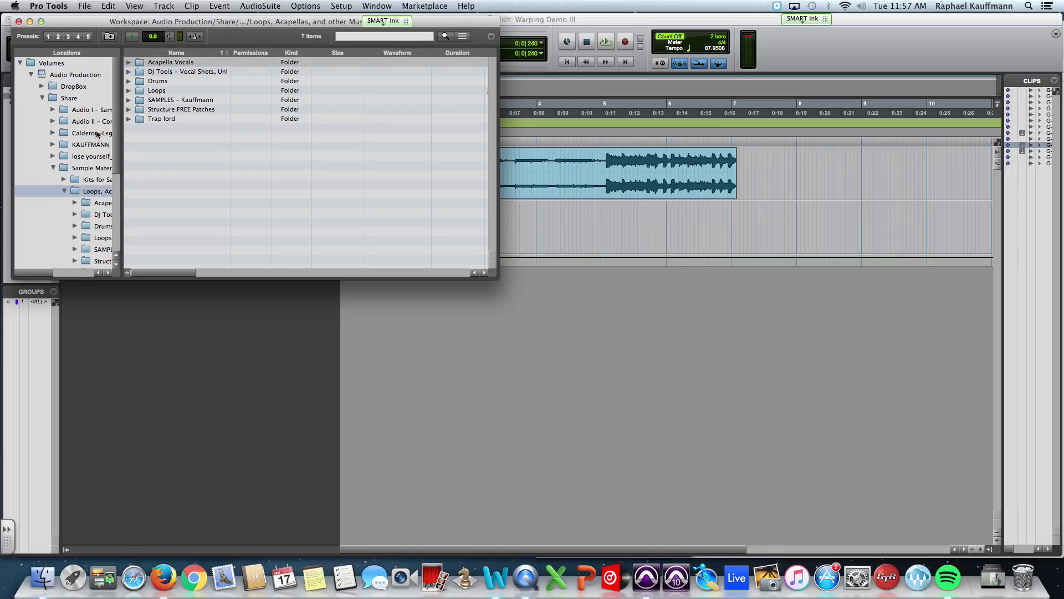
{"action": "left_click", "coordinate": [372, 38]}
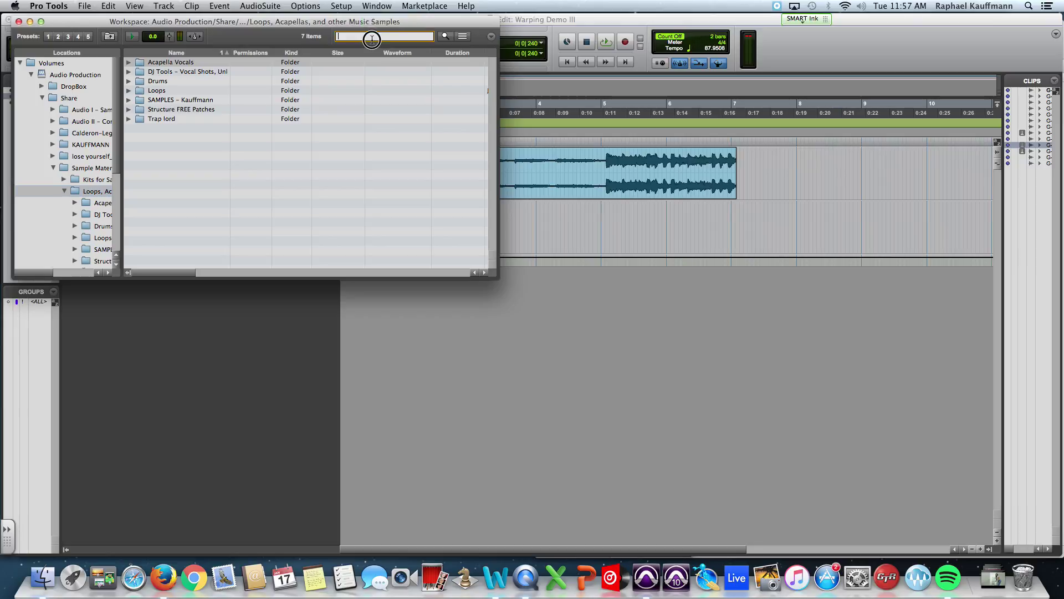
{"action": "double_click", "coordinate": [157, 91]}
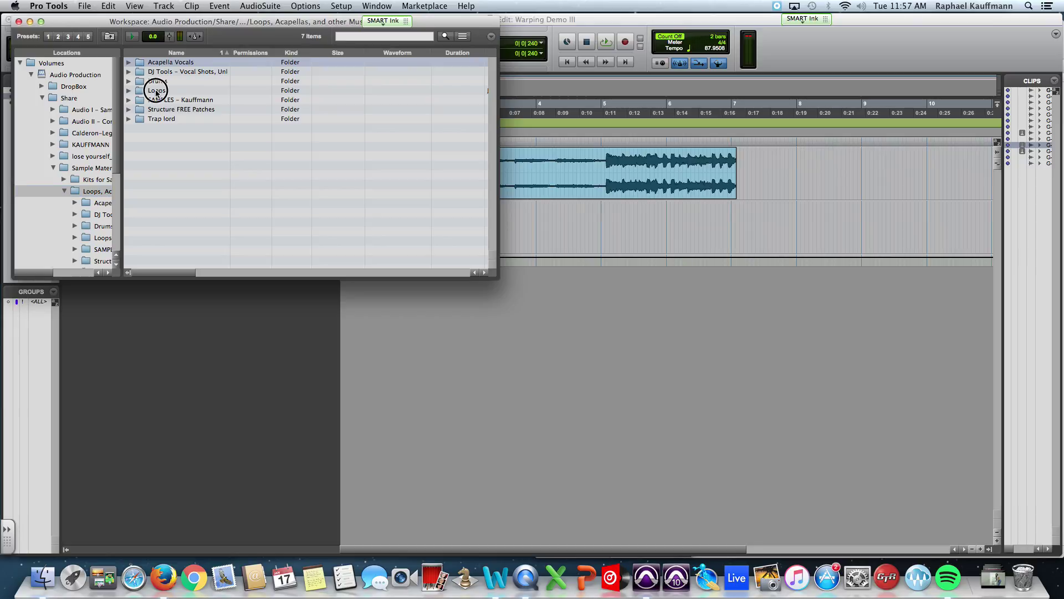
{"action": "left_click", "coordinate": [361, 38]}
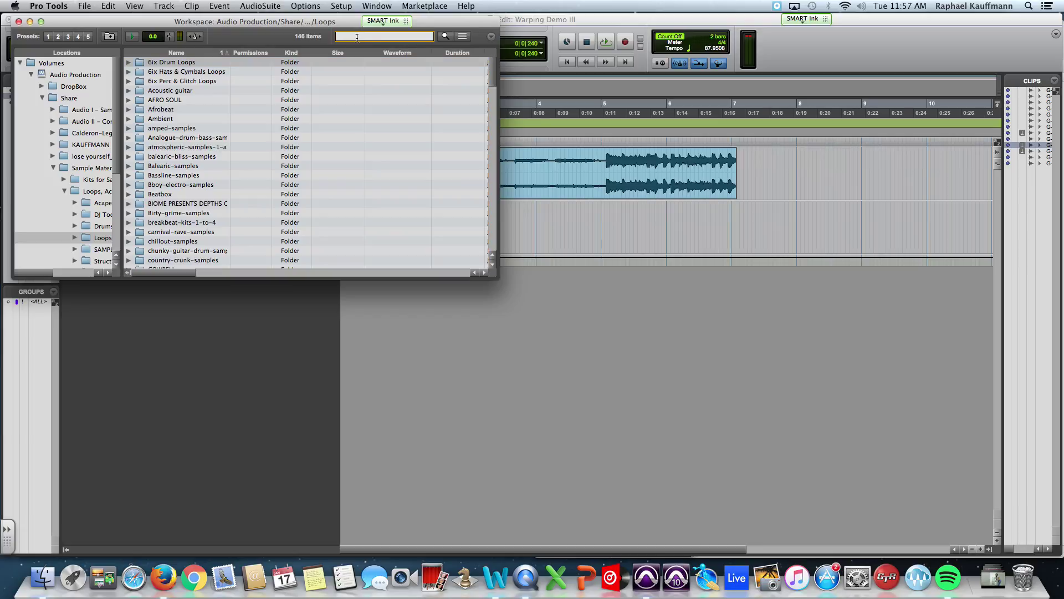
- Search the Loops folder for 'beat' and preview the Beat A Hit and Beat A loops
{"action": "type", "text": "beat"}
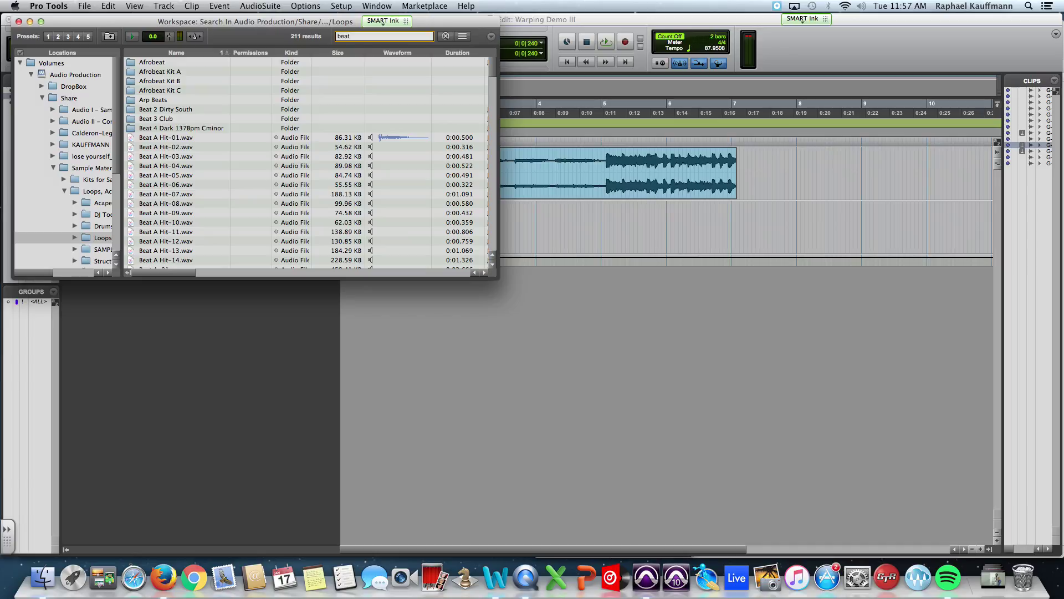
{"action": "left_click", "coordinate": [202, 138]}
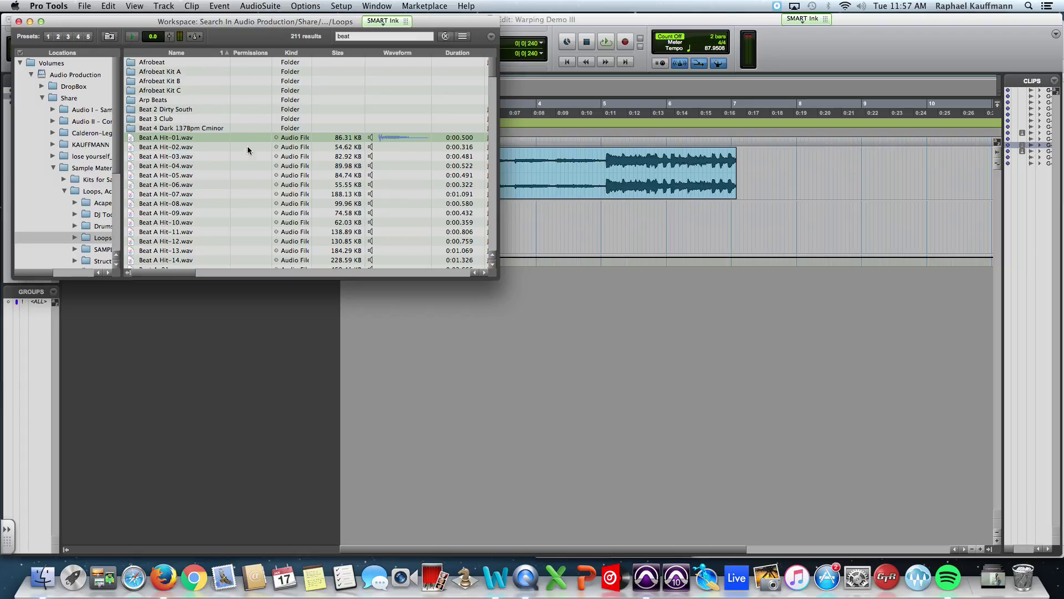
{"action": "left_click", "coordinate": [179, 157]}
{"action": "scroll", "coordinate": [212, 156], "scroll_direction": "down", "scroll_amount": 2}
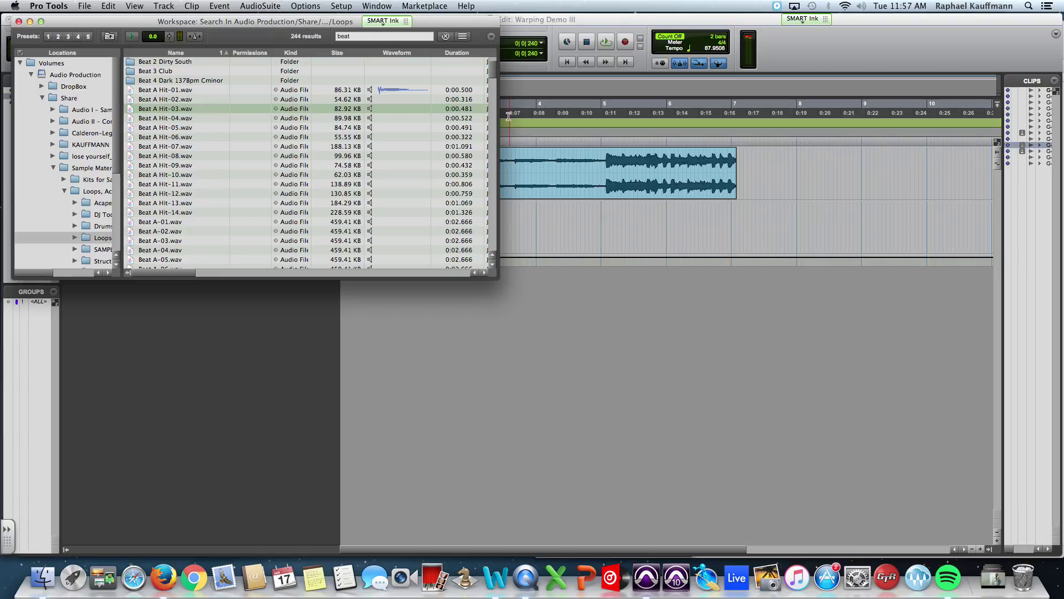
{"action": "scroll", "coordinate": [495, 78], "scroll_direction": "down", "scroll_amount": 5}
{"action": "left_click", "coordinate": [244, 133]}
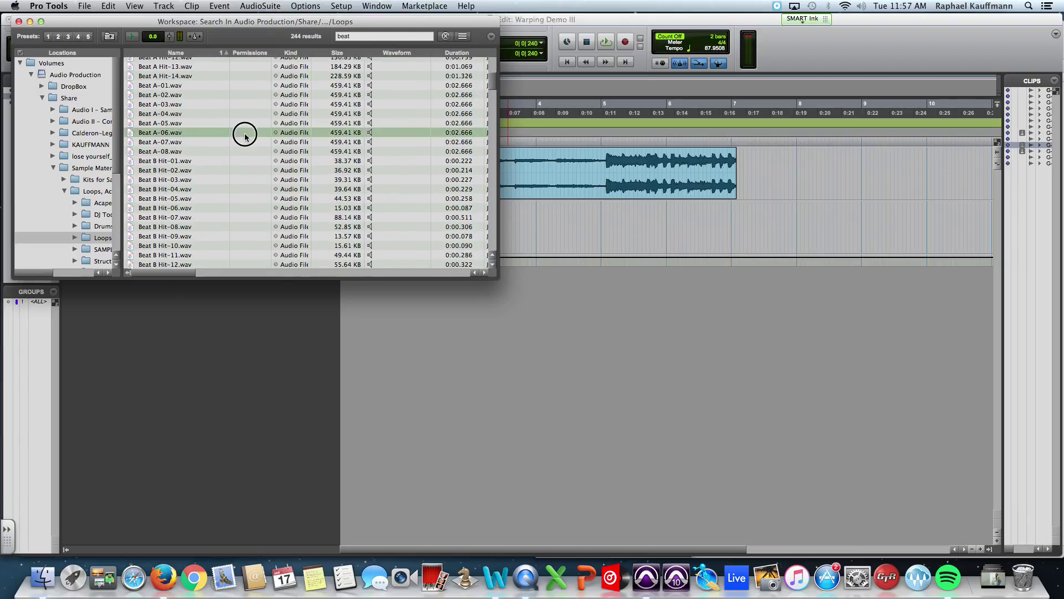
{"action": "left_click", "coordinate": [223, 114]}
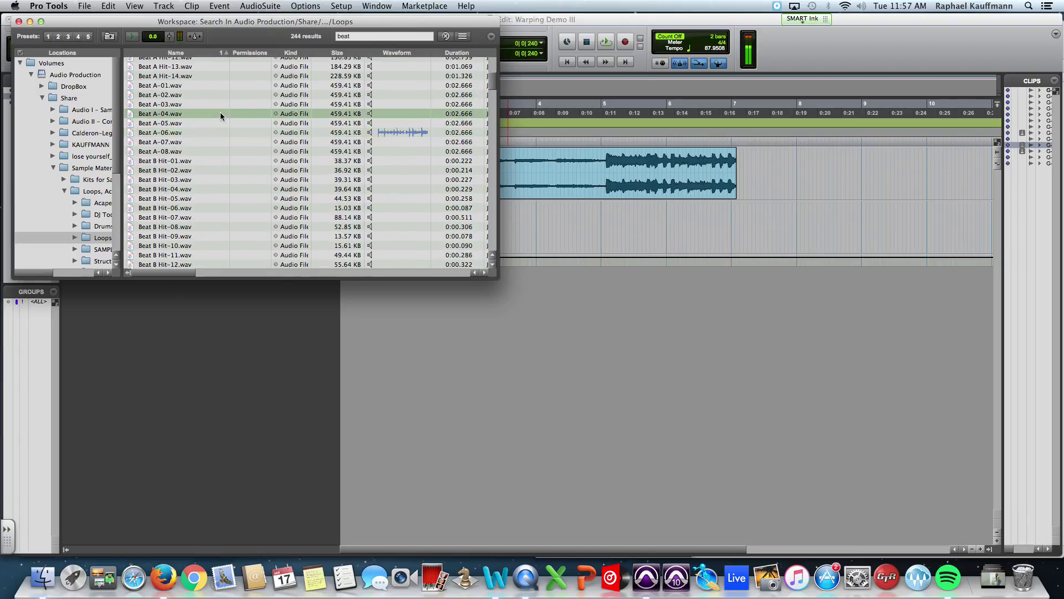
{"action": "left_click", "coordinate": [216, 96]}
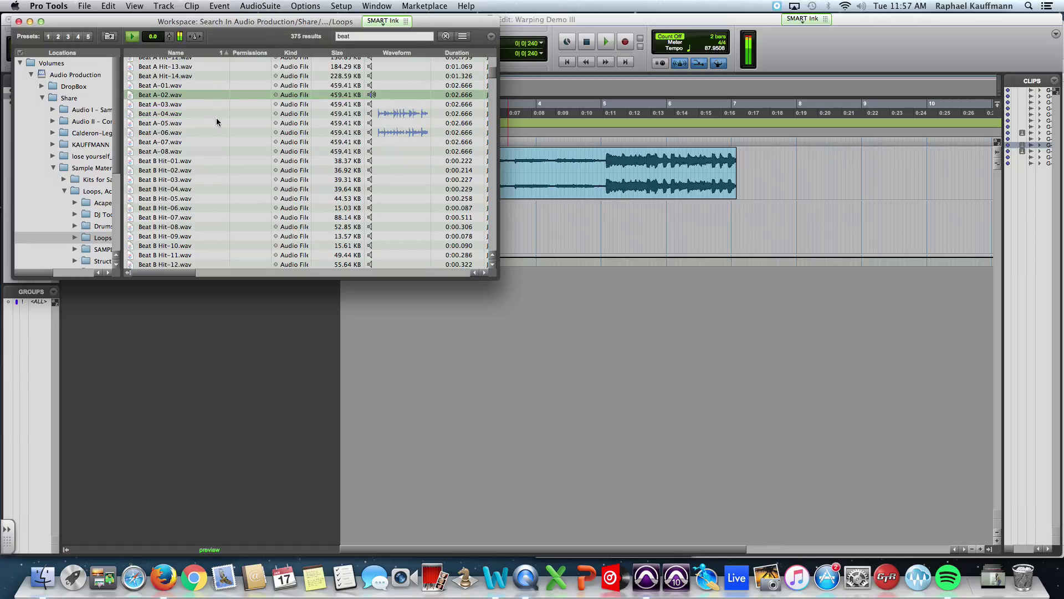
- Audition Beat B Hit-03 and the BeatA82-01 through -08 loops
{"action": "left_click", "coordinate": [221, 179]}
{"action": "left_click_drag", "start_coordinate": [493, 79], "coordinate": [495, 102]}
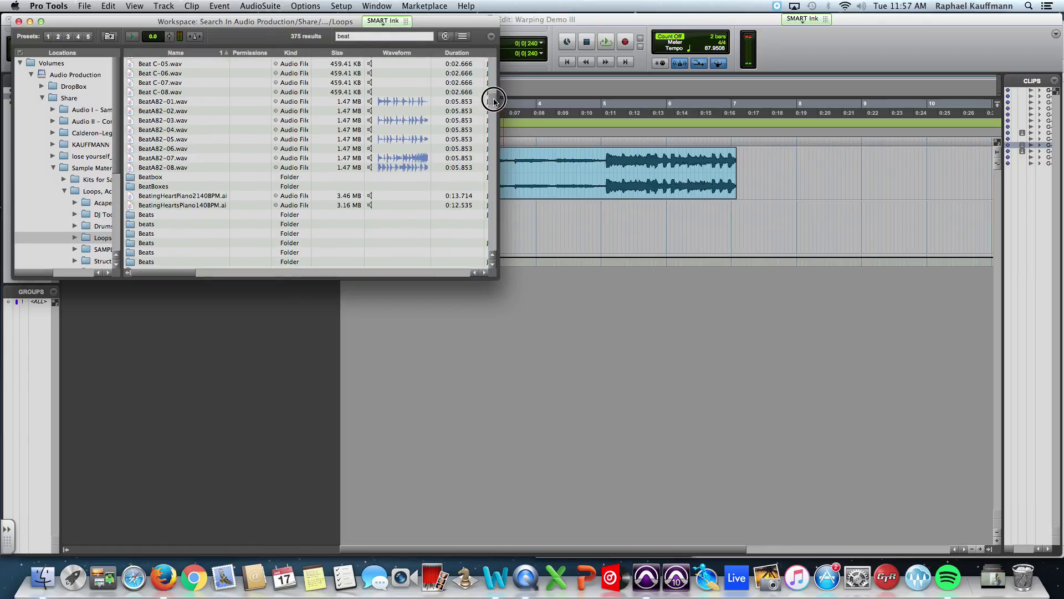
{"action": "left_click", "coordinate": [156, 102]}
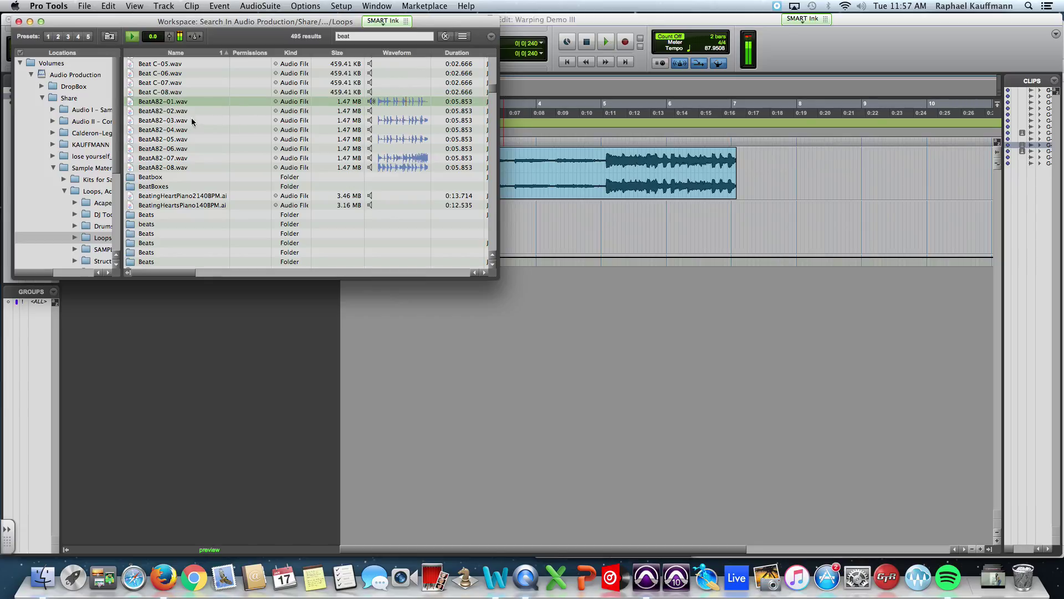
{"action": "left_click", "coordinate": [170, 120]}
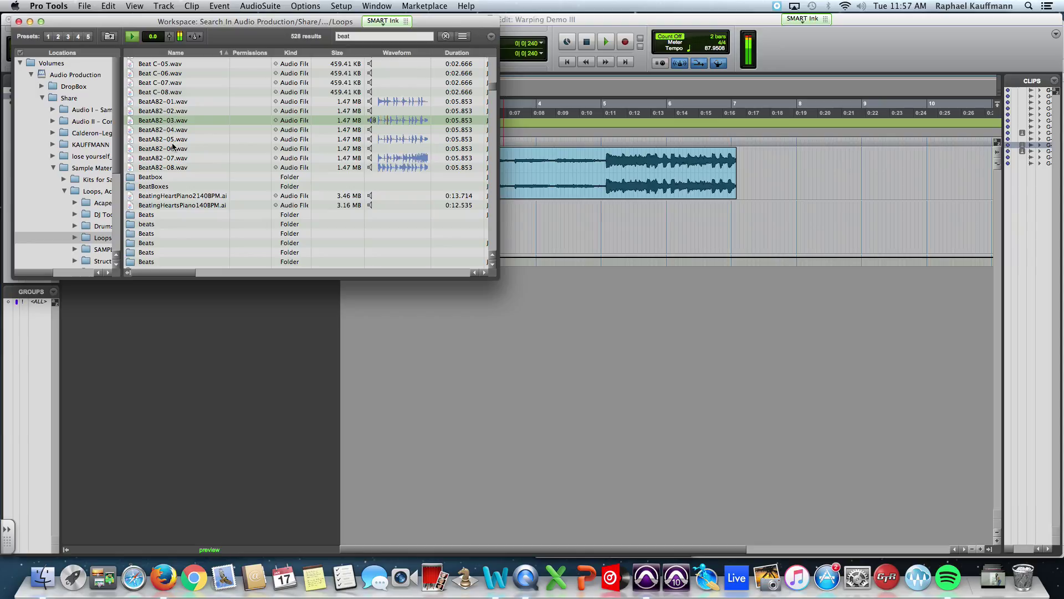
{"action": "left_click", "coordinate": [179, 139]}
{"action": "left_click", "coordinate": [178, 158]}
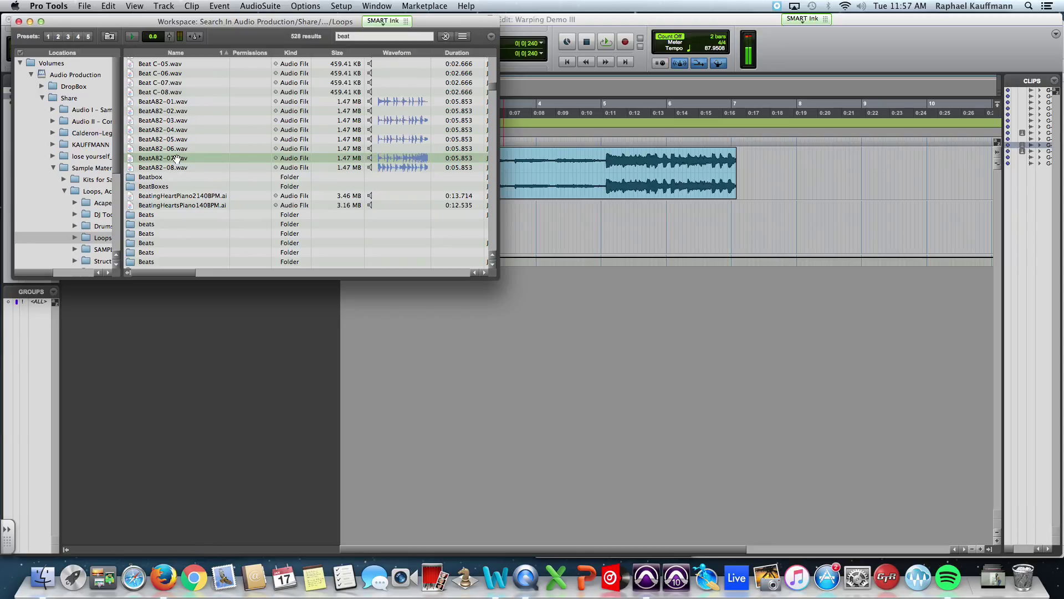
{"action": "left_click", "coordinate": [179, 168]}
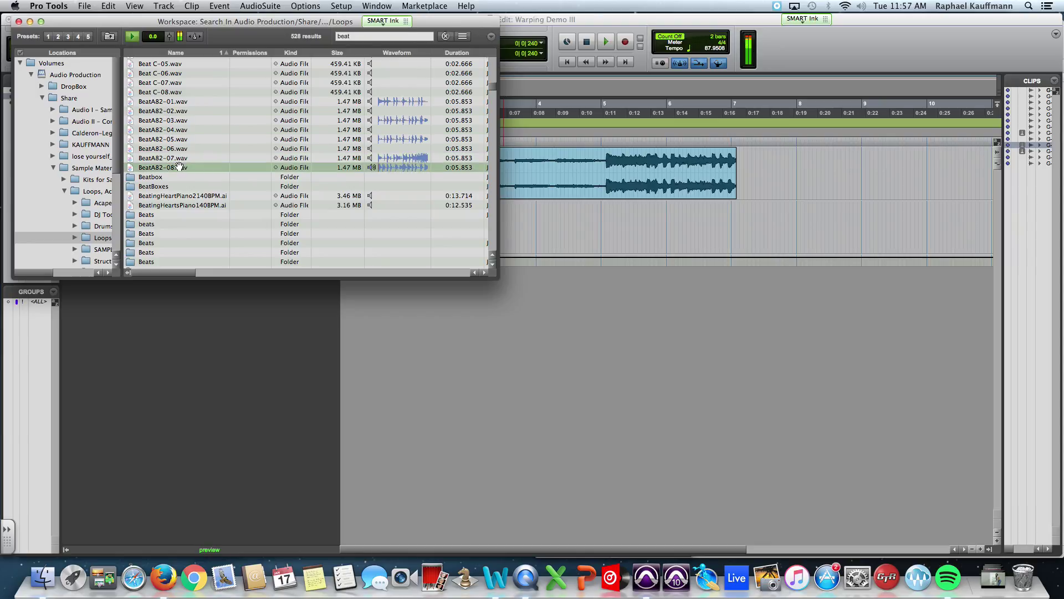
- Audition Bonus_Beat 01a, 01c, 10b and the DD_BeatC125-02 and -04 loops
{"action": "scroll", "coordinate": [181, 167], "scroll_direction": "down", "scroll_amount": 10}
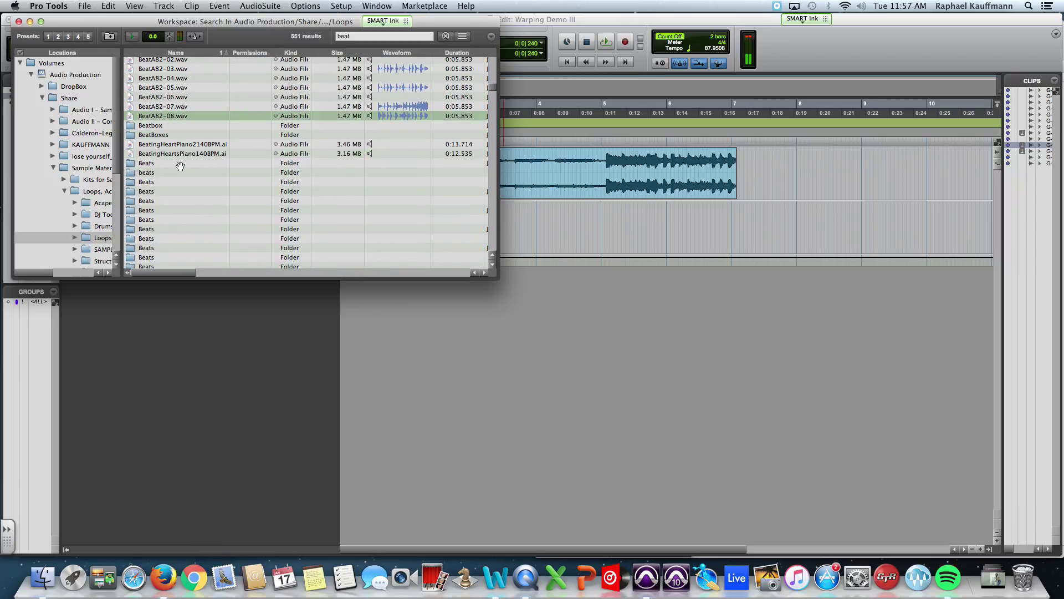
{"action": "scroll", "coordinate": [180, 166], "scroll_direction": "down", "scroll_amount": 5}
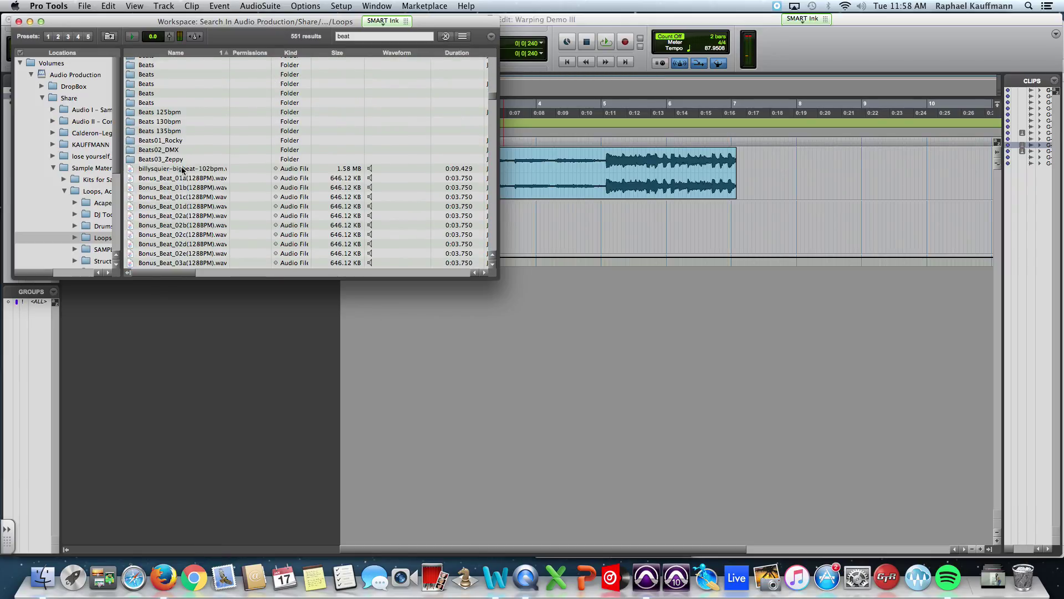
{"action": "left_click", "coordinate": [176, 178]}
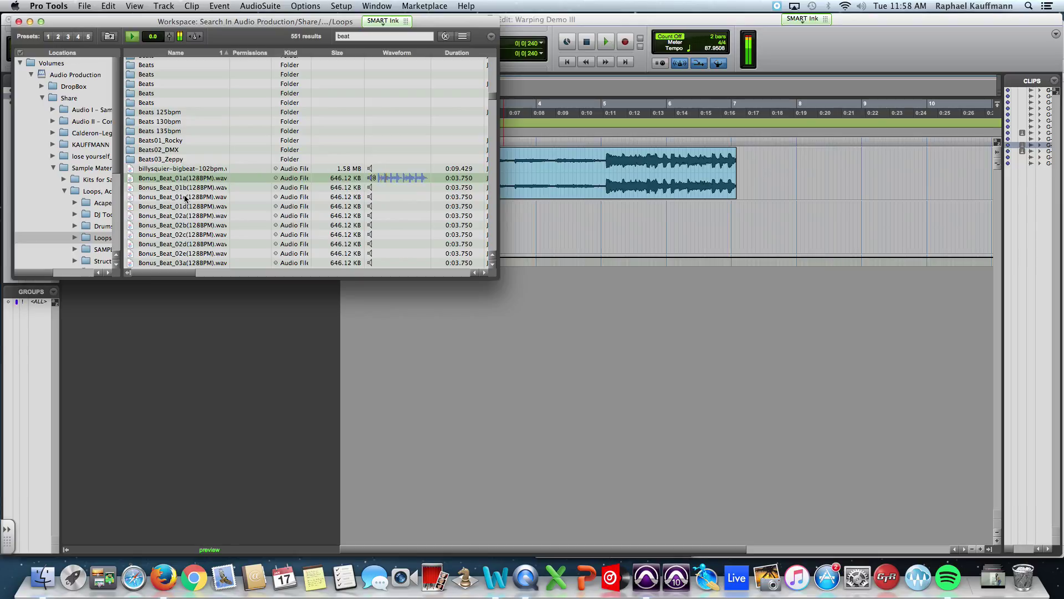
{"action": "left_click", "coordinate": [185, 196]}
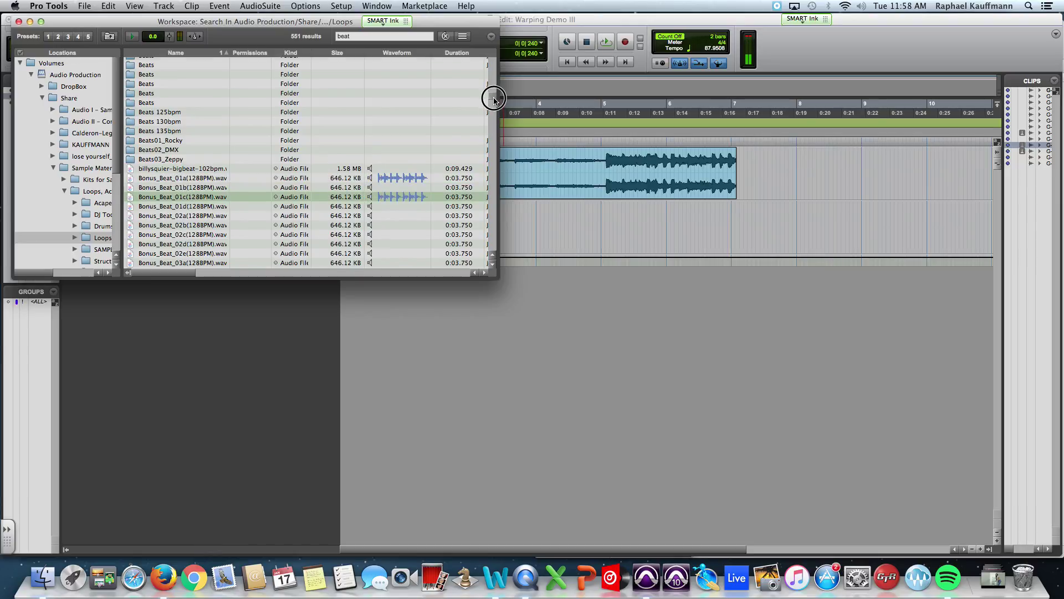
{"action": "left_click_drag", "start_coordinate": [494, 100], "coordinate": [495, 135]}
{"action": "left_click", "coordinate": [236, 118]}
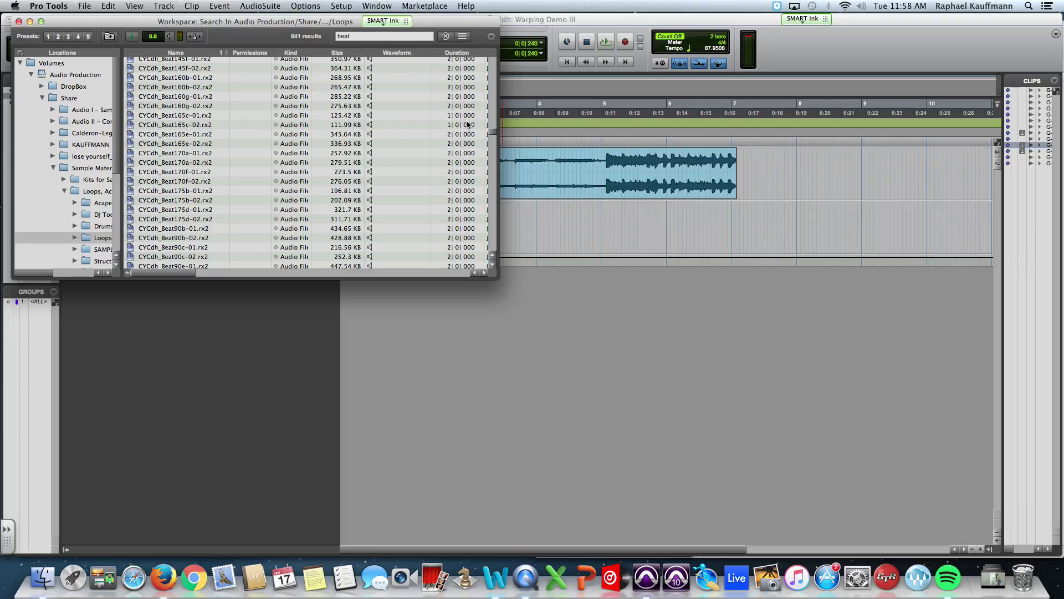
{"action": "scroll", "coordinate": [493, 133], "scroll_direction": "down", "scroll_amount": 10}
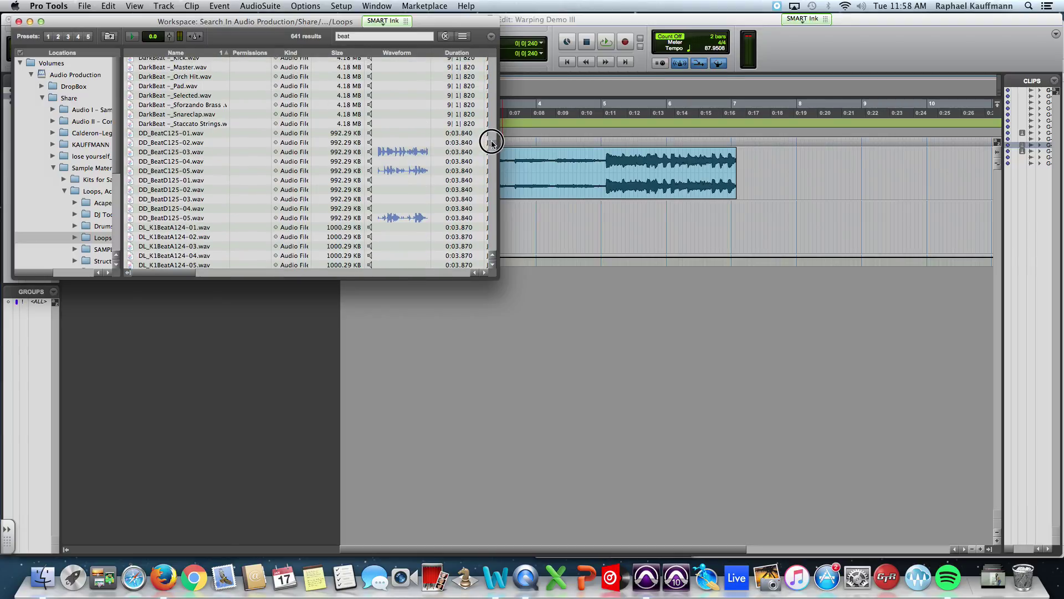
{"action": "left_click", "coordinate": [172, 143]}
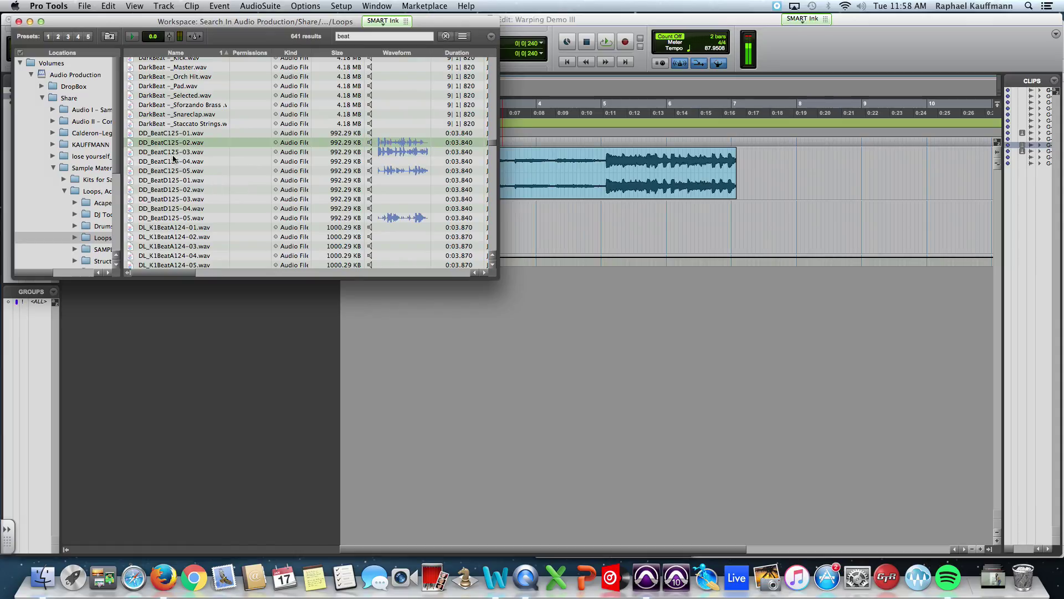
{"action": "left_click", "coordinate": [172, 158]}
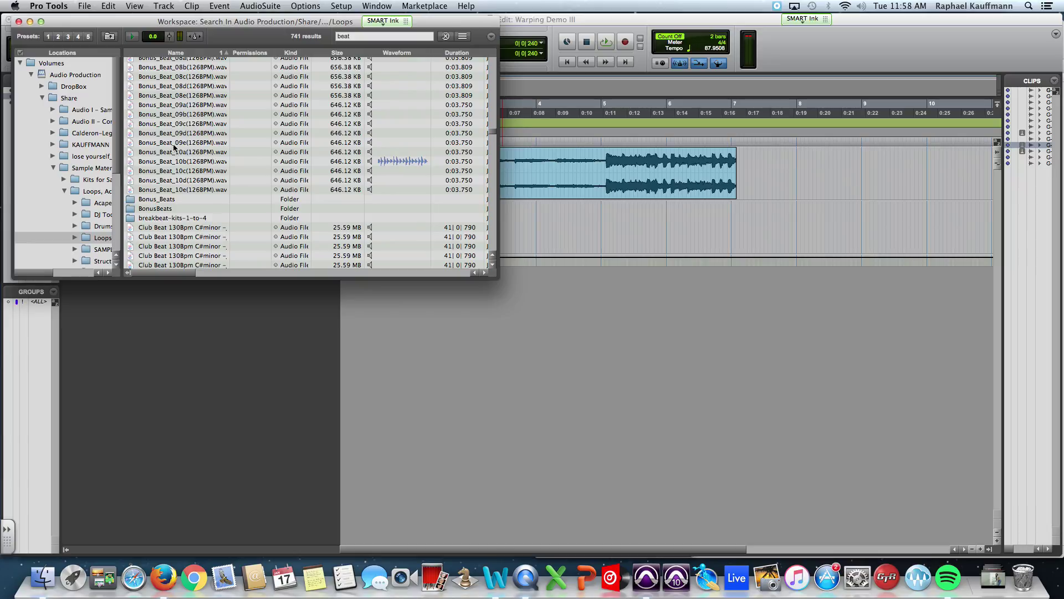
{"action": "scroll", "coordinate": [283, 200], "scroll_direction": "down", "scroll_amount": 12}
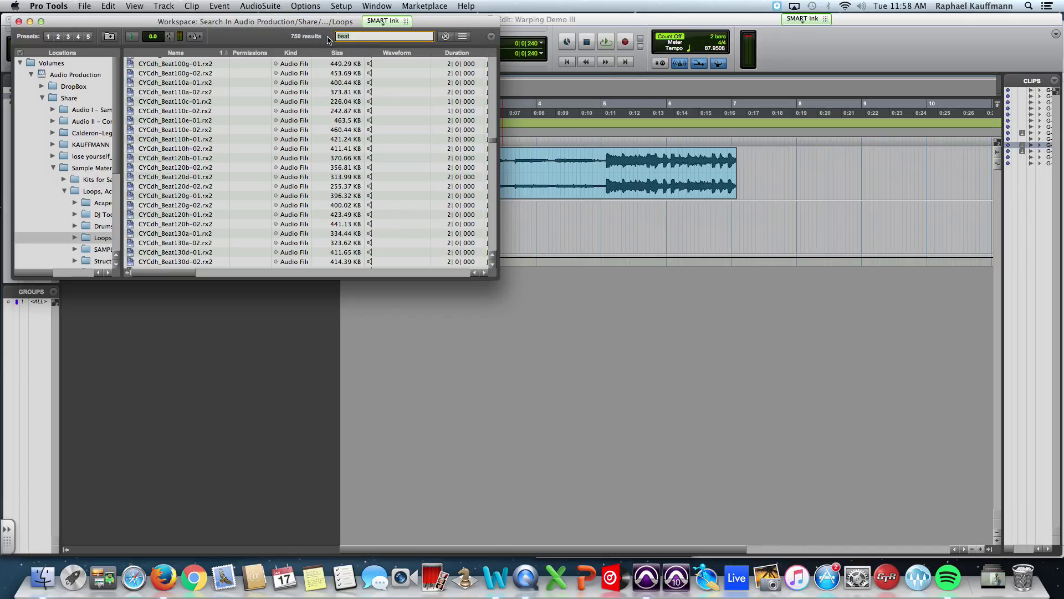
- Search for 'maz' and audition HB_MazO_90.wav
{"action": "key", "text": "super+a"}
{"action": "type", "text": "maz"}
{"action": "left_click", "coordinate": [177, 81]}
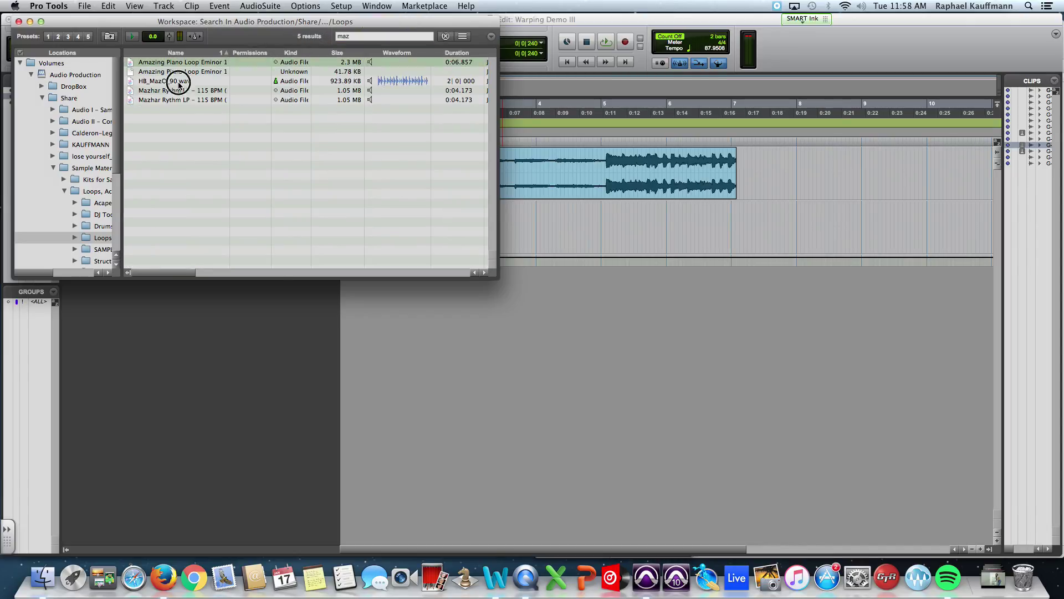
{"action": "key", "text": "space"}
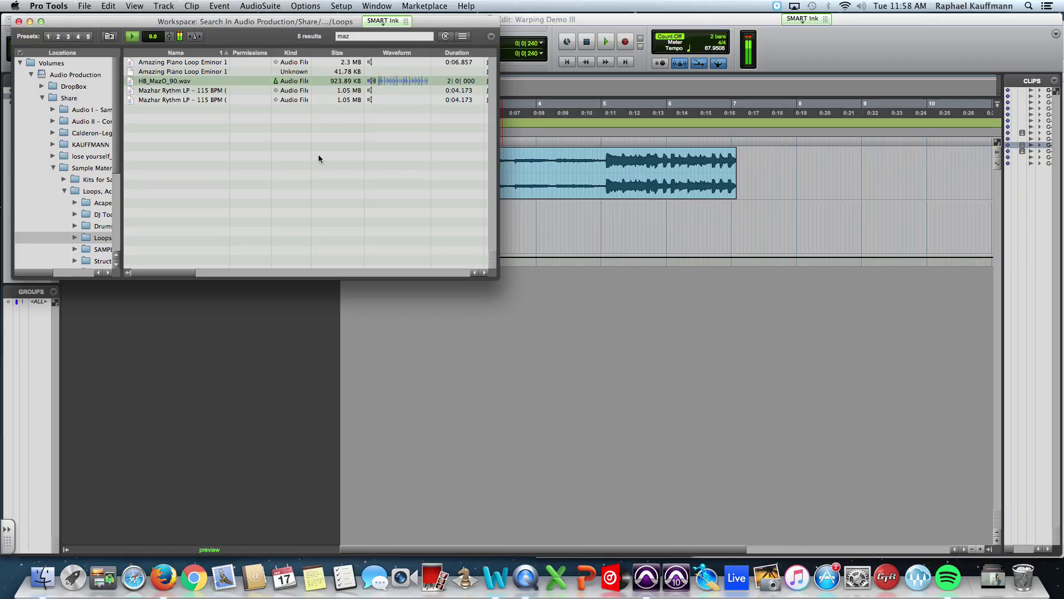
{"action": "key", "text": "space"}
- Move the browser aside and search the Loops folder for '95'
{"action": "left_click_drag", "start_coordinate": [199, 23], "coordinate": [331, 218]}
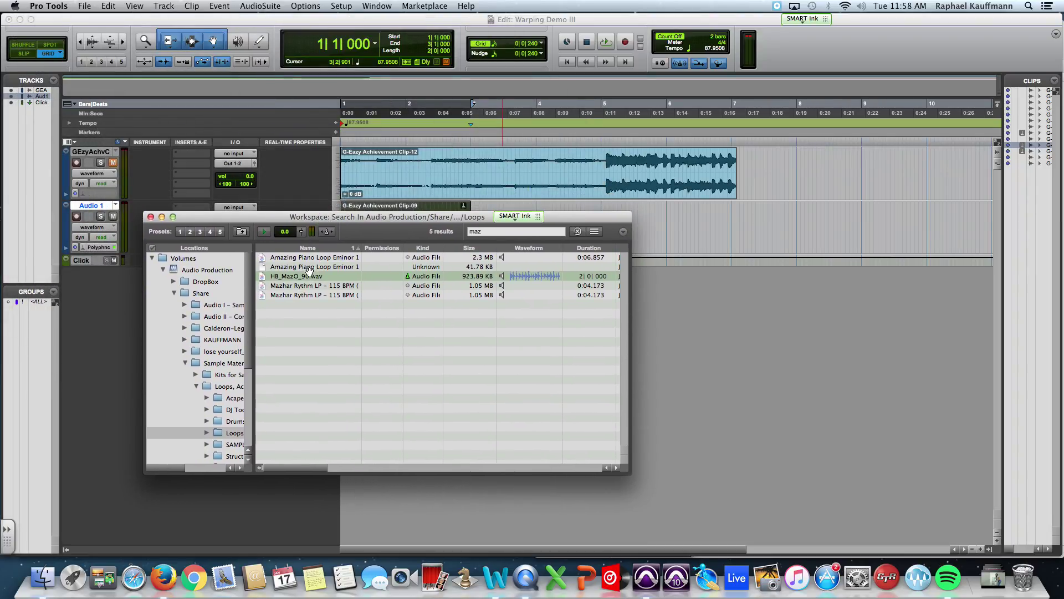
{"action": "left_click", "coordinate": [508, 229]}
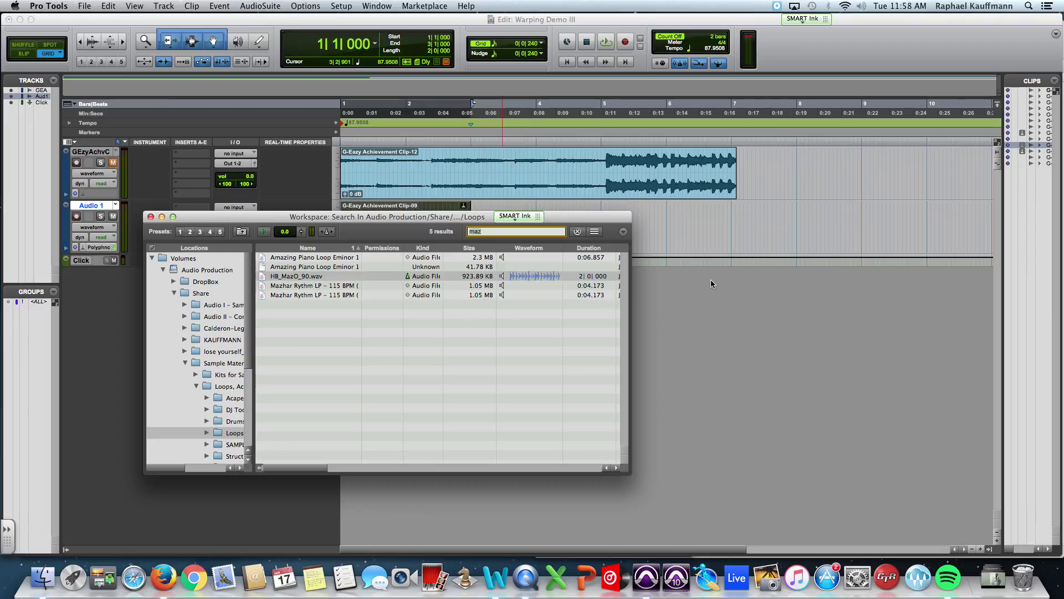
{"action": "type", "text": "95"}
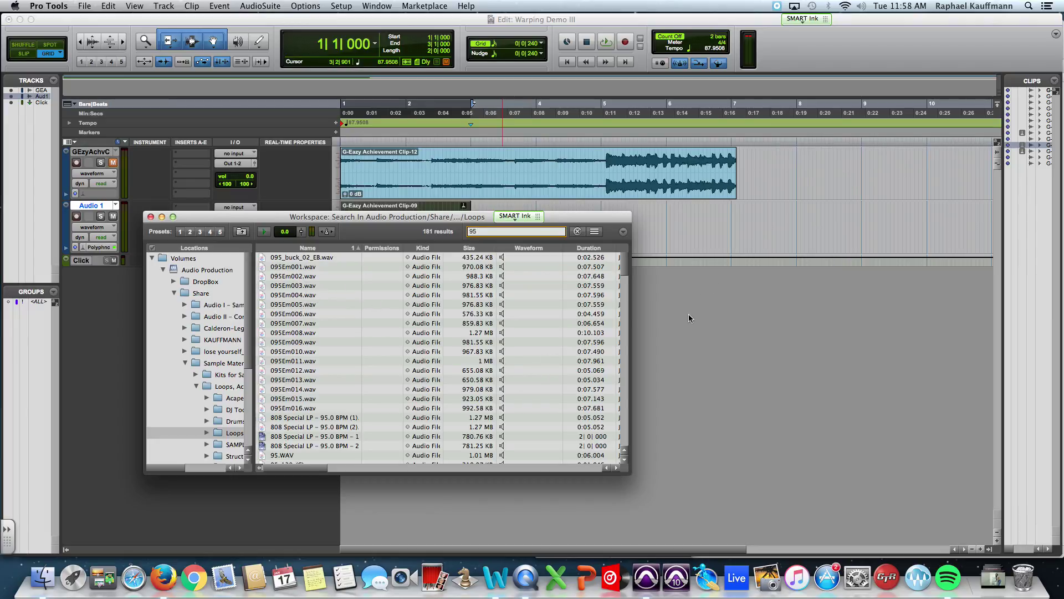
{"action": "scroll", "coordinate": [623, 274], "scroll_direction": "down", "scroll_amount": 10}
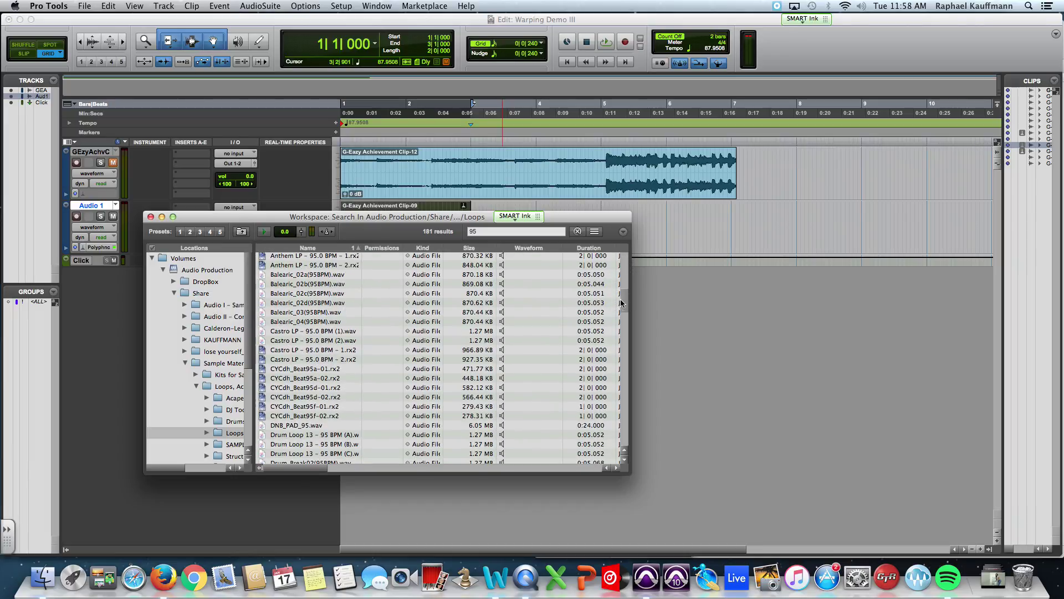
- Audition Drum Loop 13 (A–C) and Drum_Break 02, 25, 40, 48, 95, settling on Drum_Break40
{"action": "left_click", "coordinate": [329, 436]}
{"action": "left_click_drag", "start_coordinate": [623, 299], "coordinate": [626, 323]}
{"action": "left_click", "coordinate": [301, 266]}
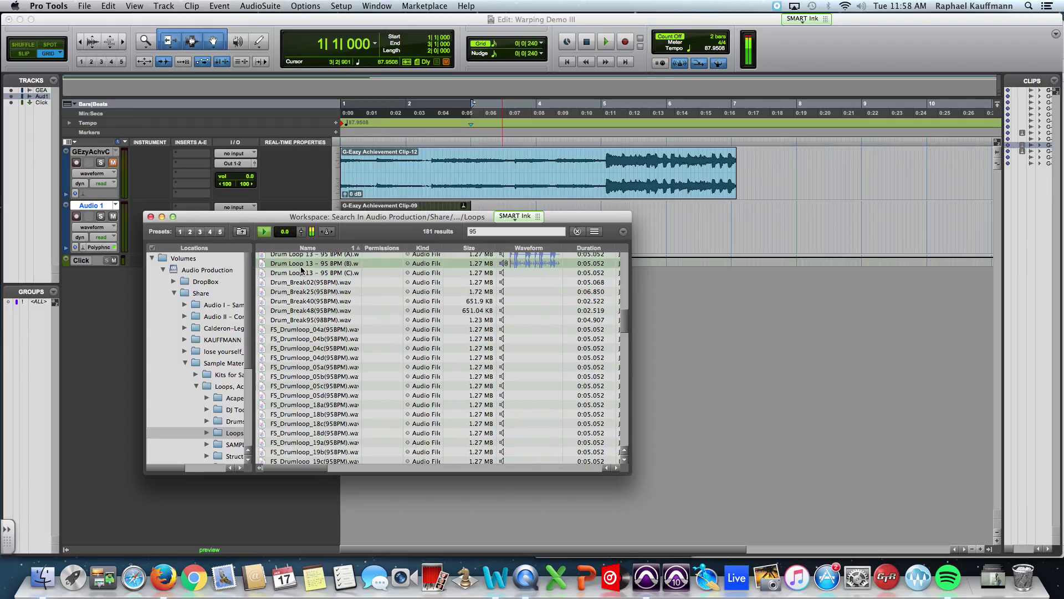
{"action": "left_click", "coordinate": [301, 273]}
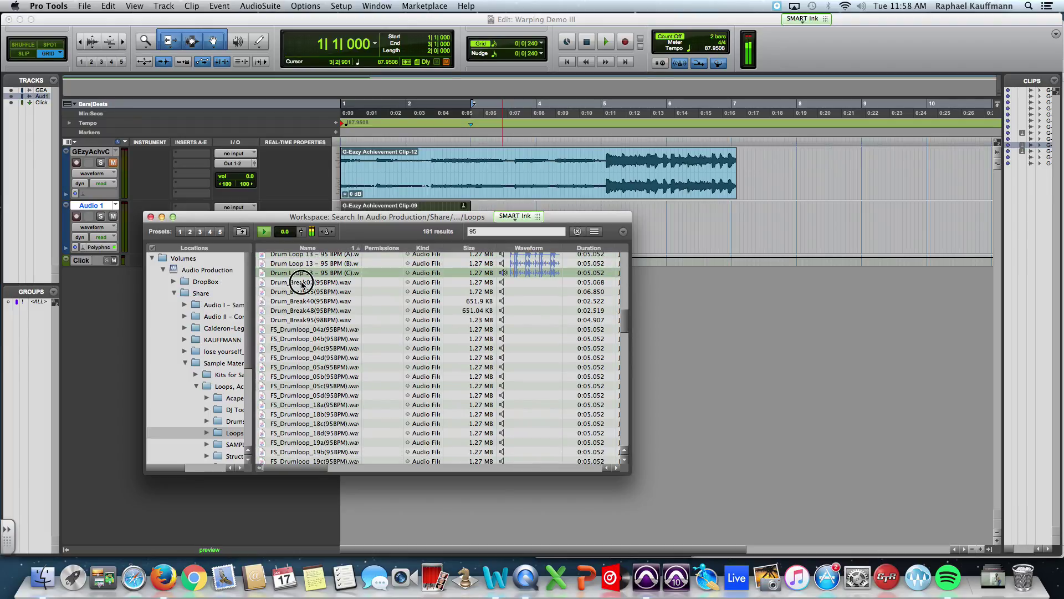
{"action": "left_click", "coordinate": [303, 283]}
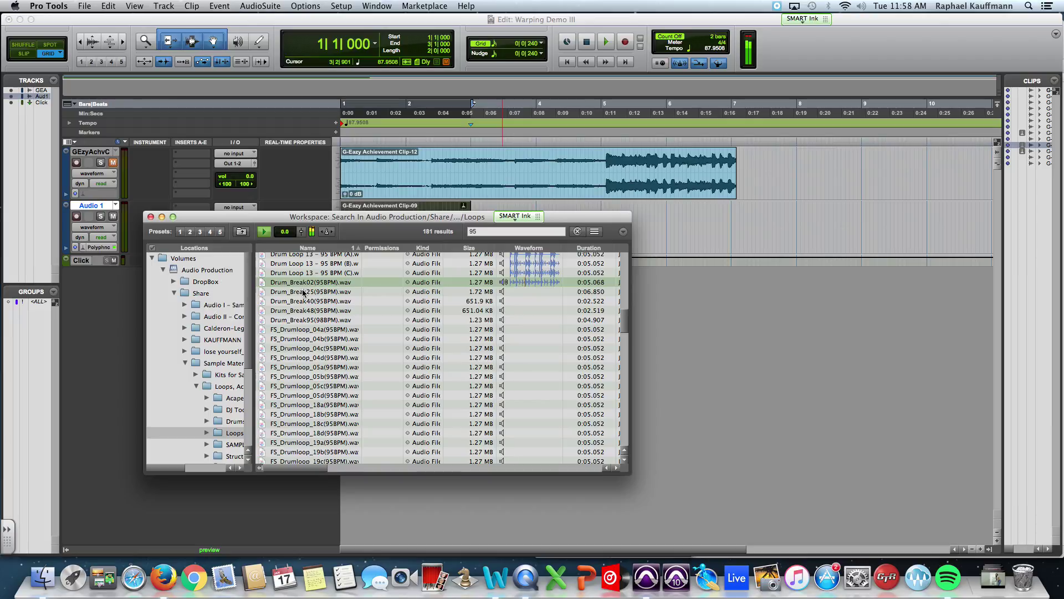
{"action": "left_click", "coordinate": [303, 293]}
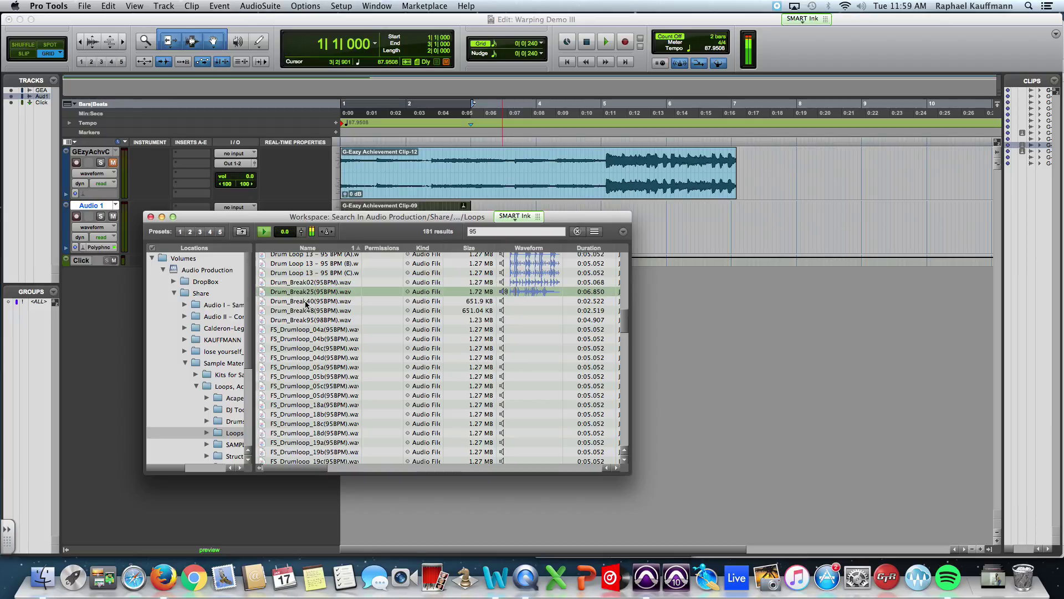
{"action": "left_click", "coordinate": [305, 302]}
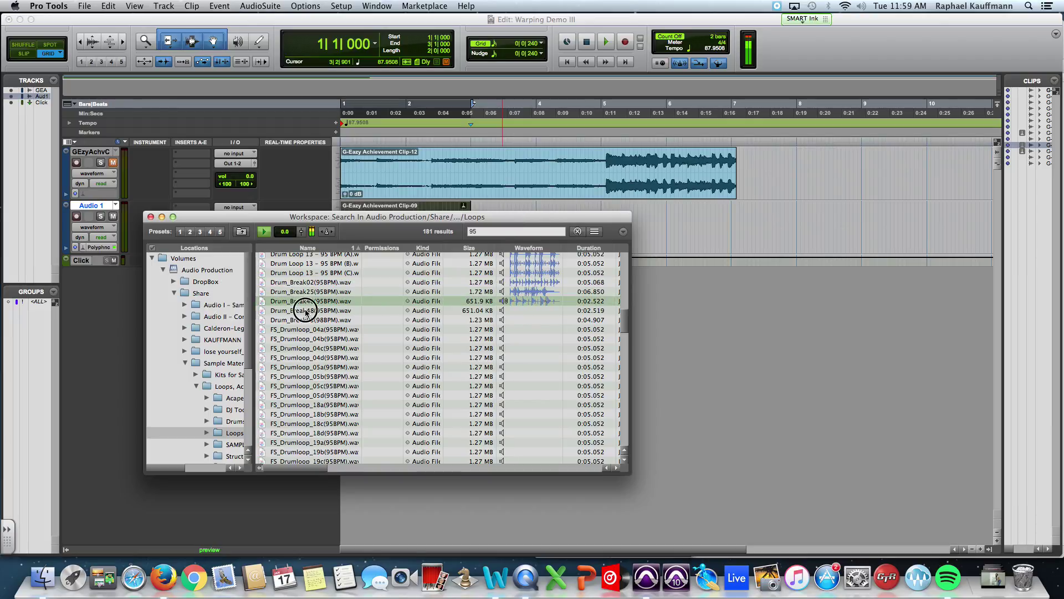
{"action": "left_click", "coordinate": [306, 310]}
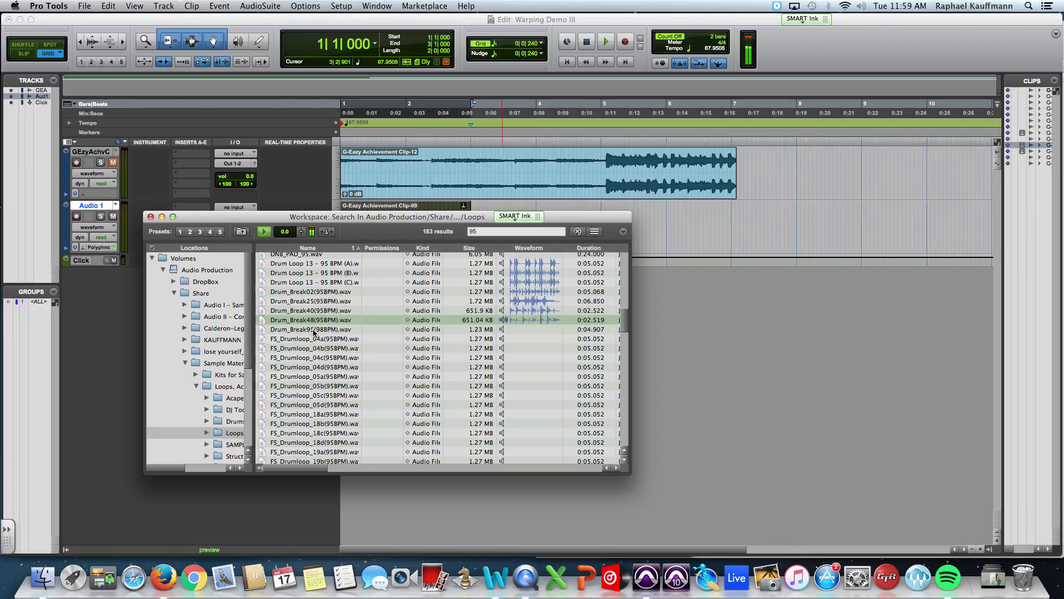
{"action": "left_click", "coordinate": [316, 329]}
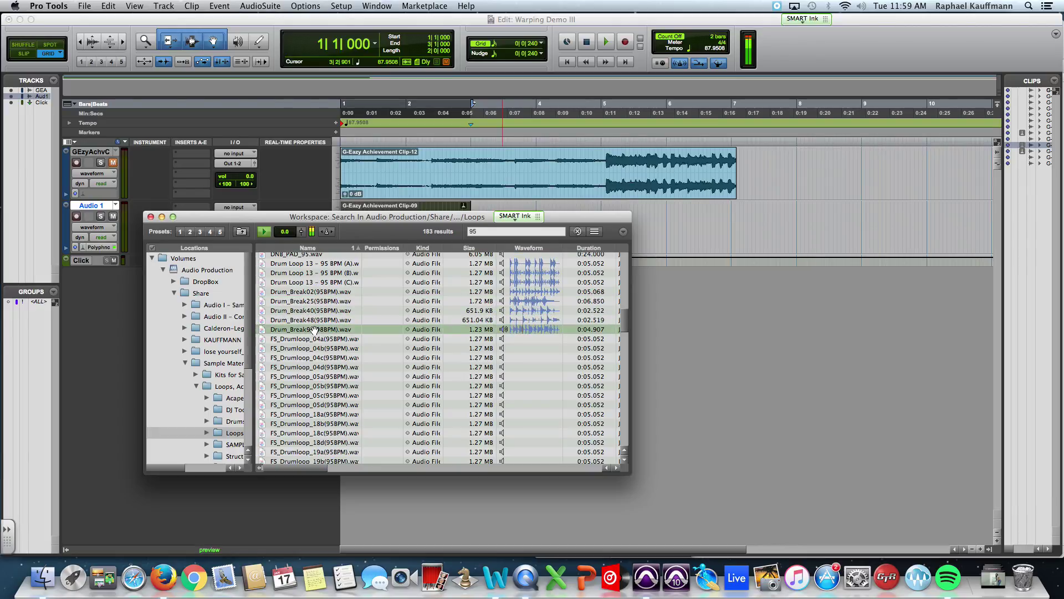
{"action": "left_click", "coordinate": [312, 301]}
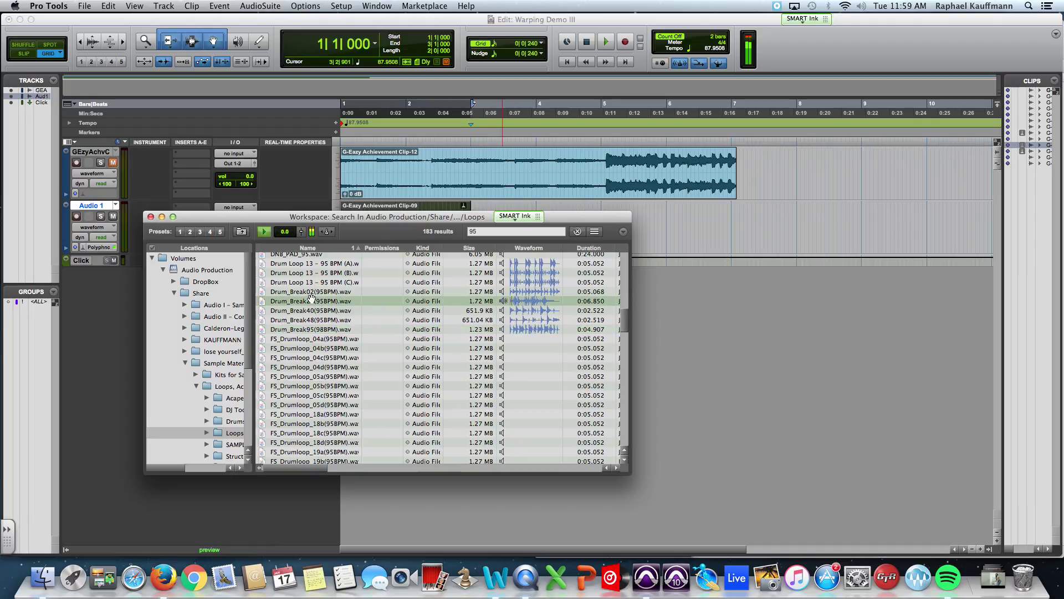
{"action": "left_click", "coordinate": [306, 321]}
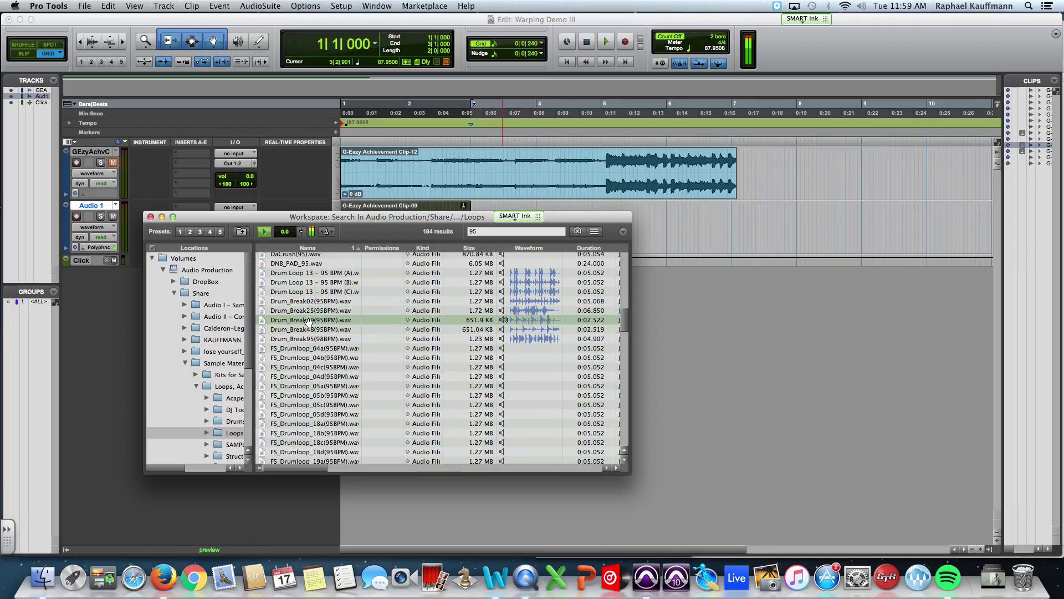
{"action": "left_click_drag", "start_coordinate": [290, 219], "coordinate": [725, 177]}
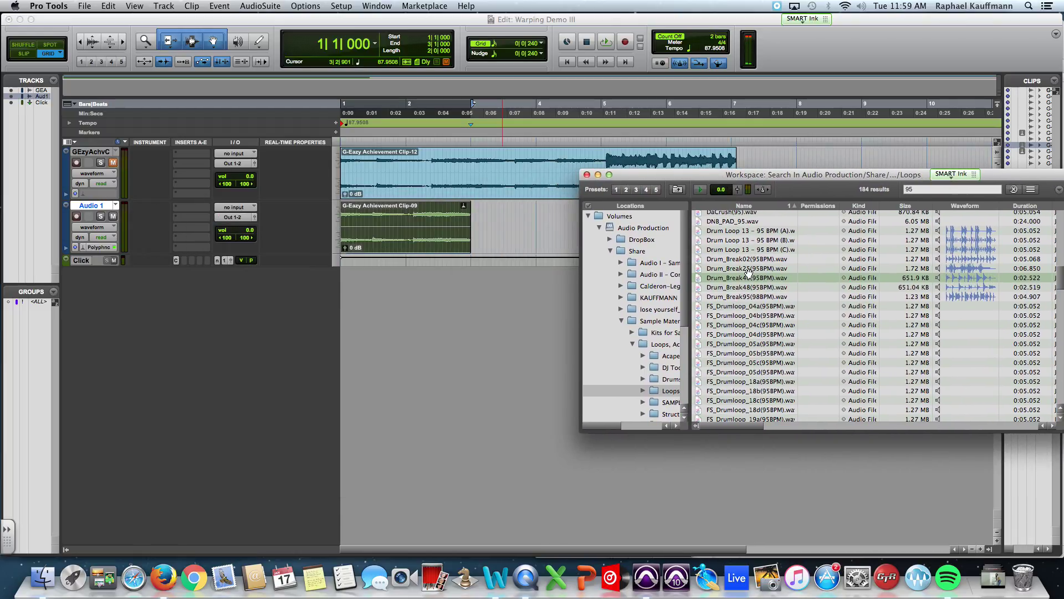
- Enable Audio Files Conform To Session Tempo in the browser, then drag Drum_Break40 onto a new track
{"action": "left_click", "coordinate": [764, 191]}
{"action": "left_click_drag", "start_coordinate": [762, 179], "coordinate": [530, 130]}
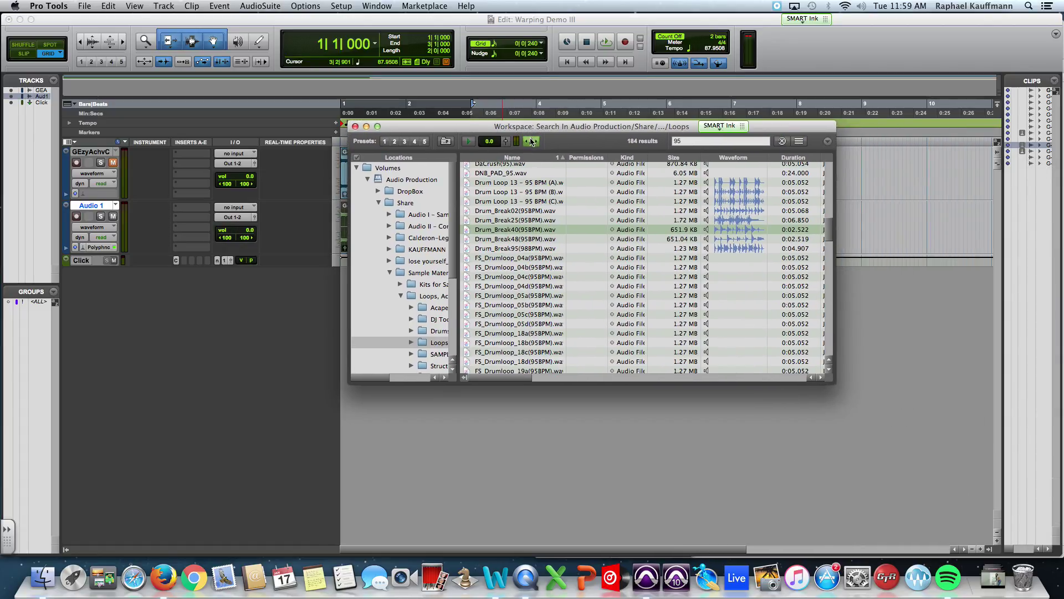
{"action": "left_click", "coordinate": [826, 142]}
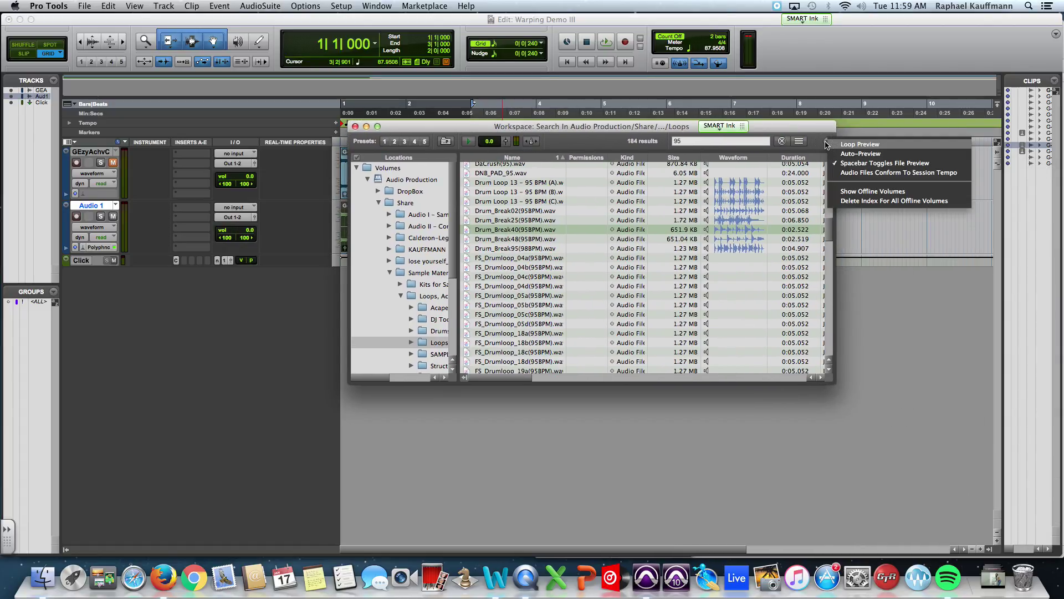
{"action": "left_click", "coordinate": [837, 173]}
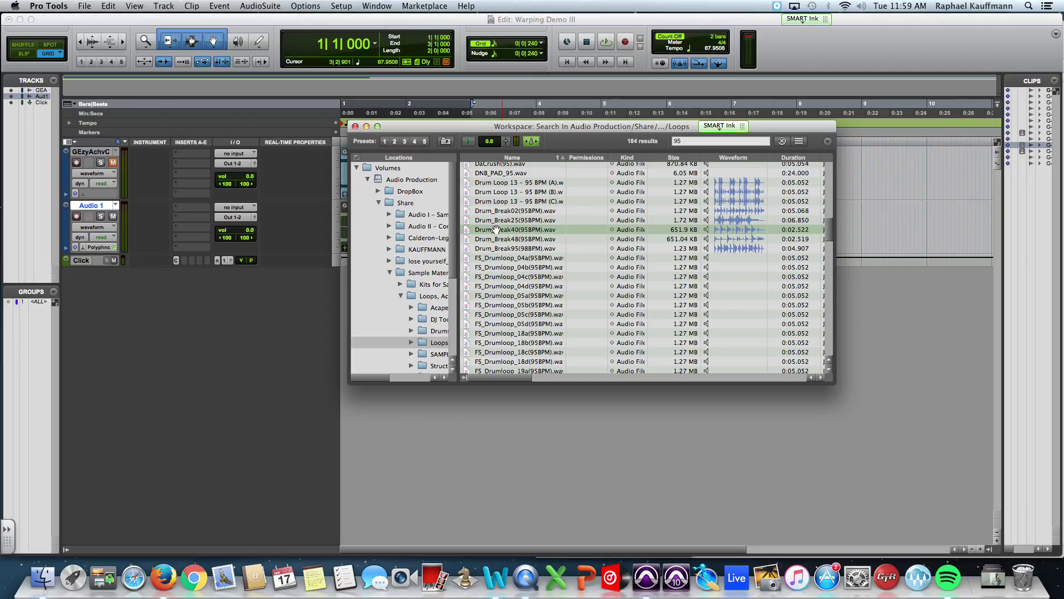
{"action": "left_click_drag", "start_coordinate": [501, 231], "coordinate": [367, 418]}
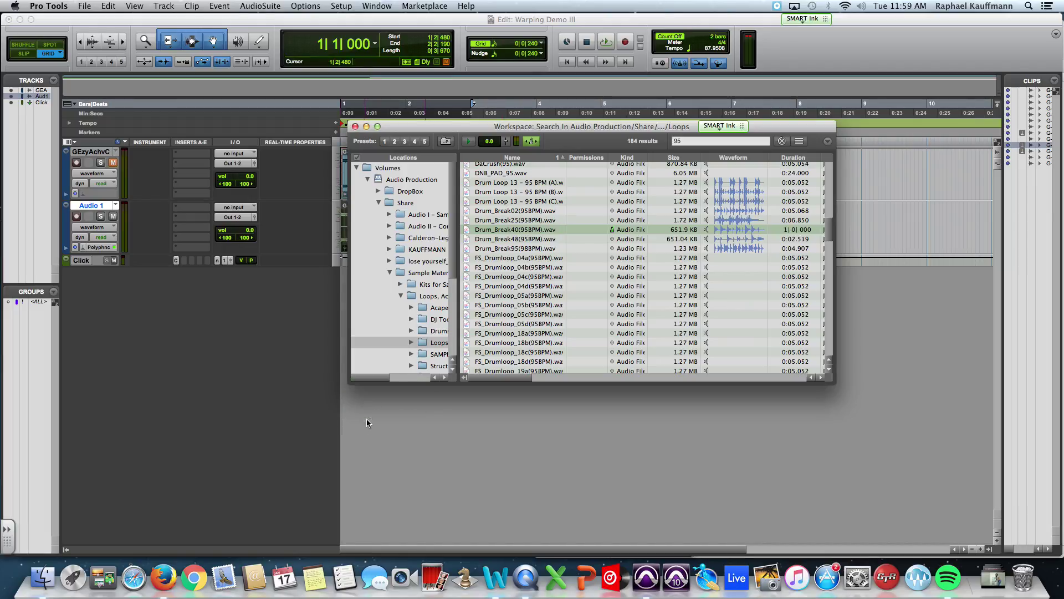
- Move Drum_Break40 to 1|1|000, duplicate it once, and play it with Clip-09
{"action": "left_click", "coordinate": [355, 127]}
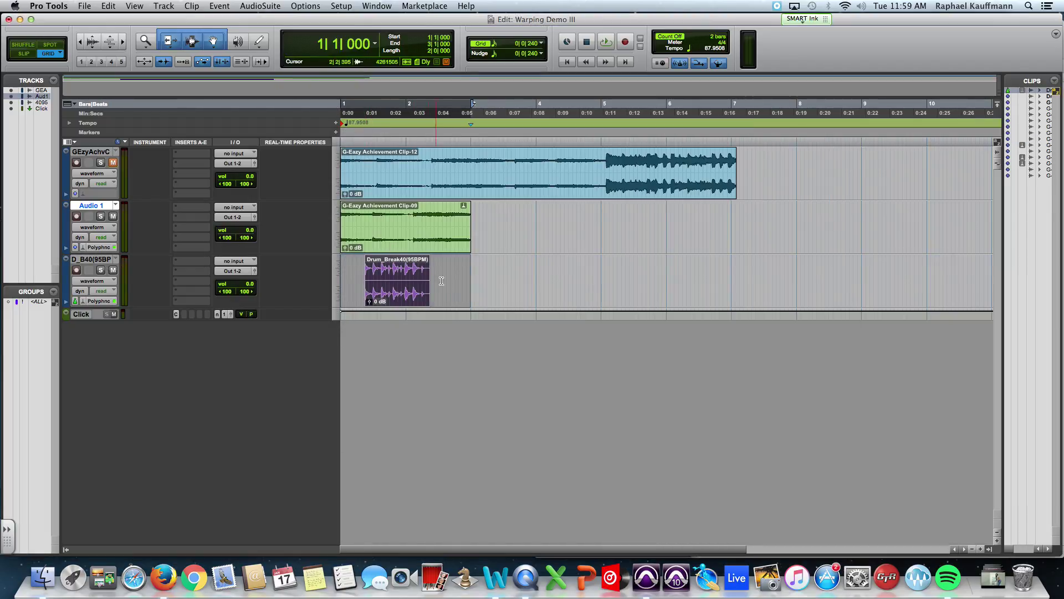
{"action": "left_click", "coordinate": [394, 296]}
{"action": "left_click_drag", "start_coordinate": [394, 297], "coordinate": [371, 297]}
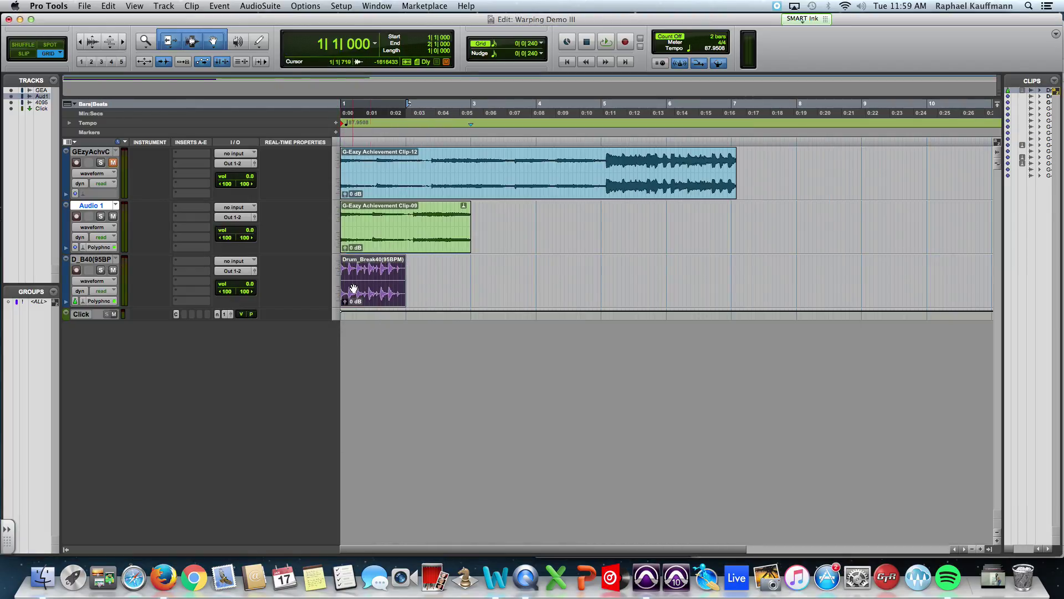
{"action": "key", "text": "super+d"}
{"action": "left_click", "coordinate": [398, 246]}
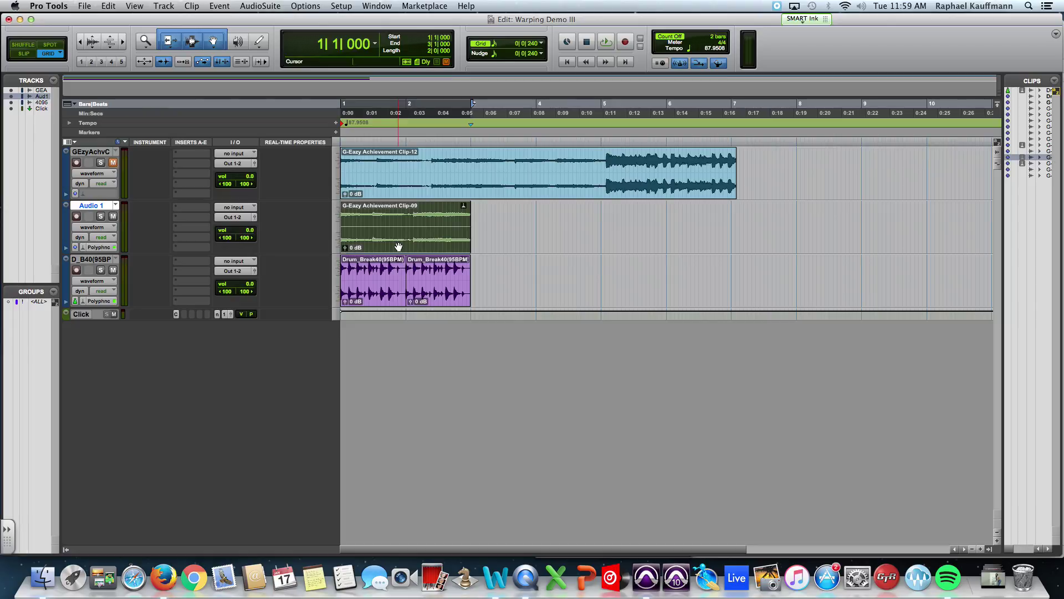
{"action": "key", "text": "space"}
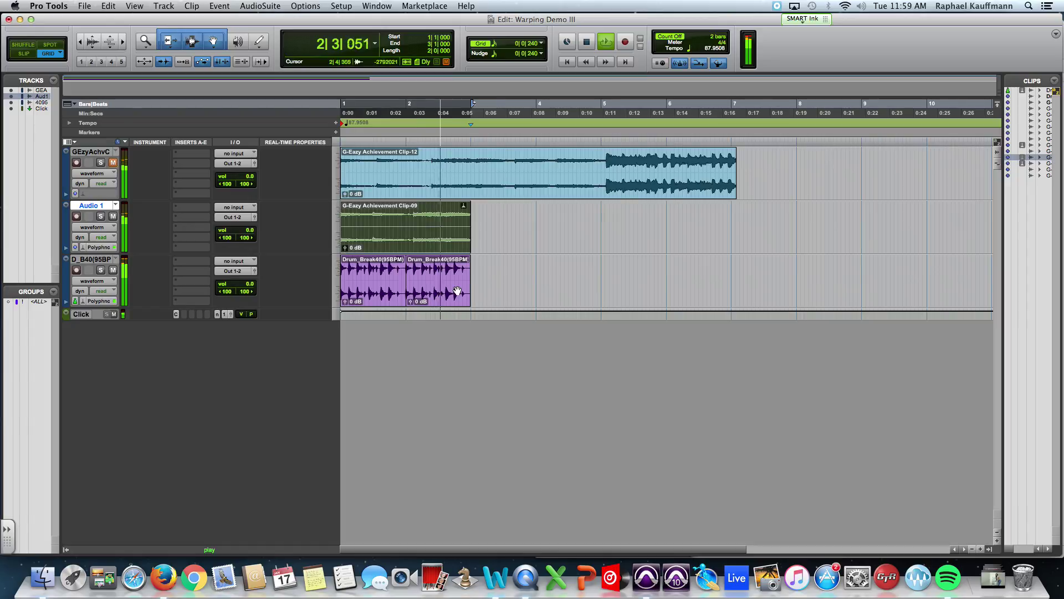
{"action": "key", "text": "space"}
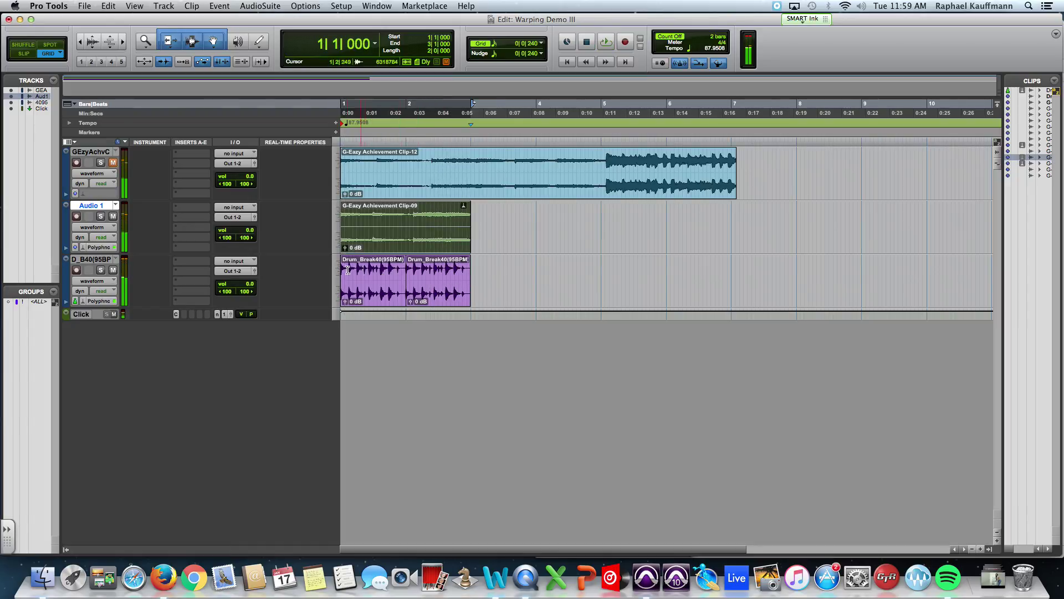
{"action": "left_click", "coordinate": [164, 6]}
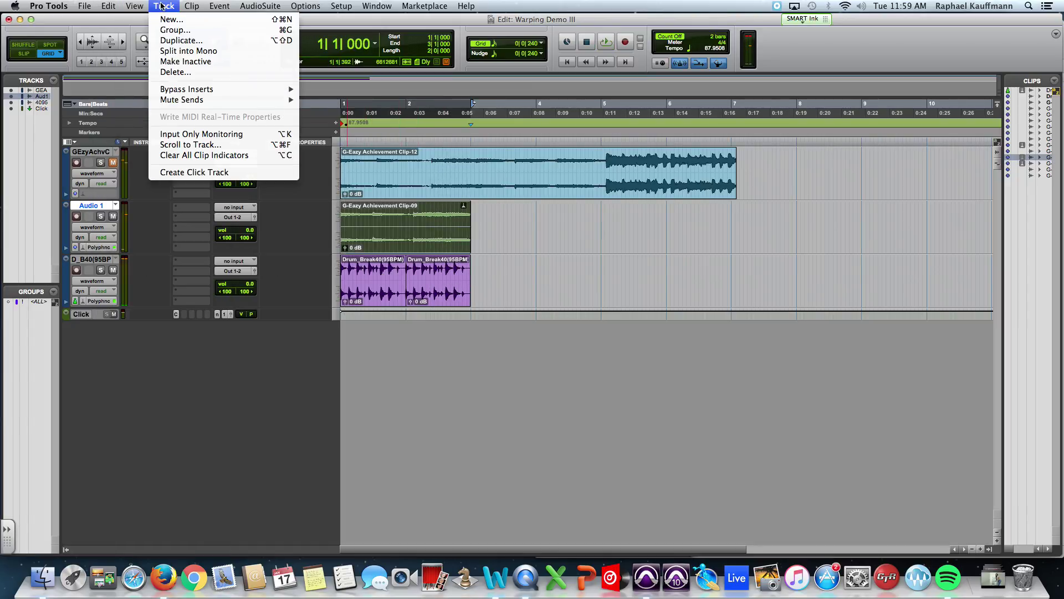
{"action": "left_click", "coordinate": [167, 52]}
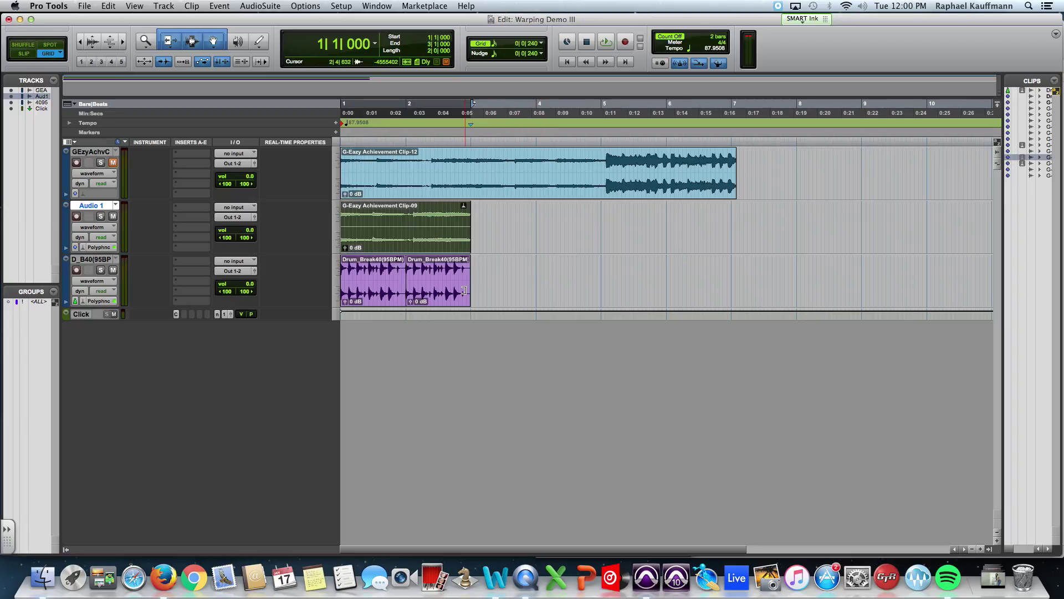
{"action": "key", "text": "space"}
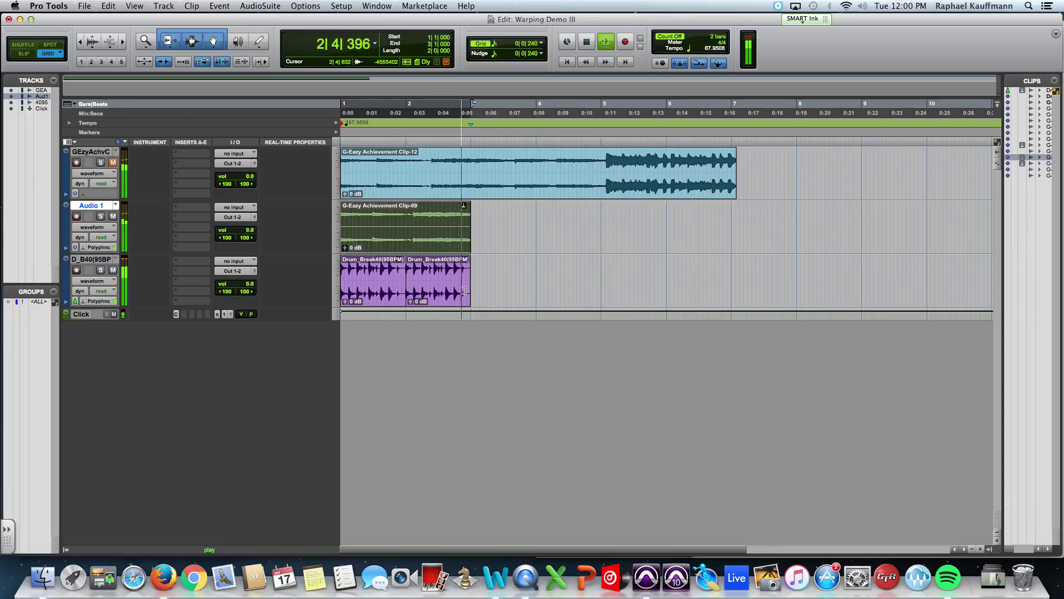
{"action": "key", "text": "space"}
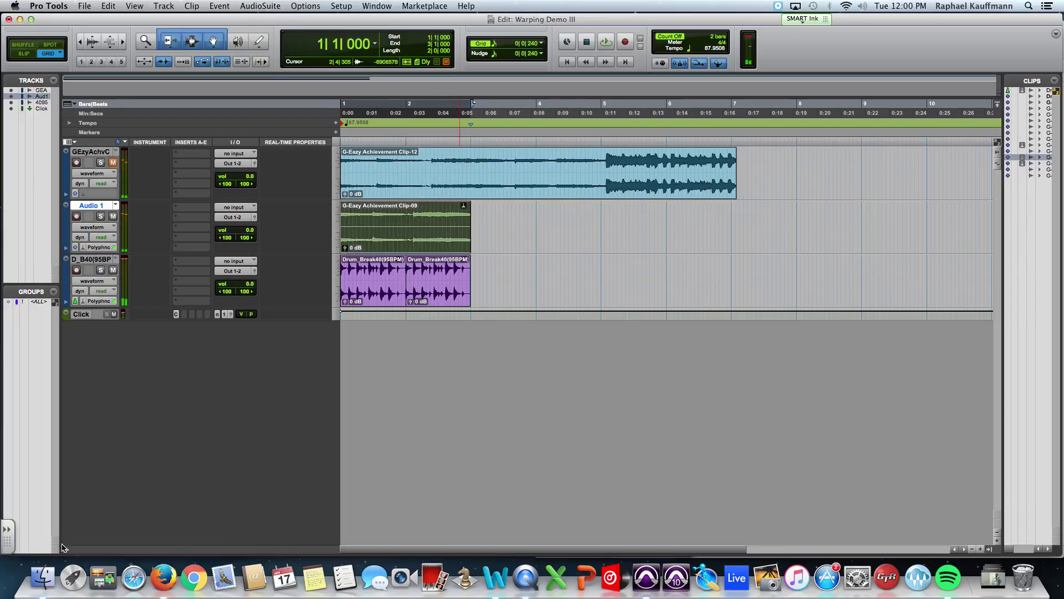